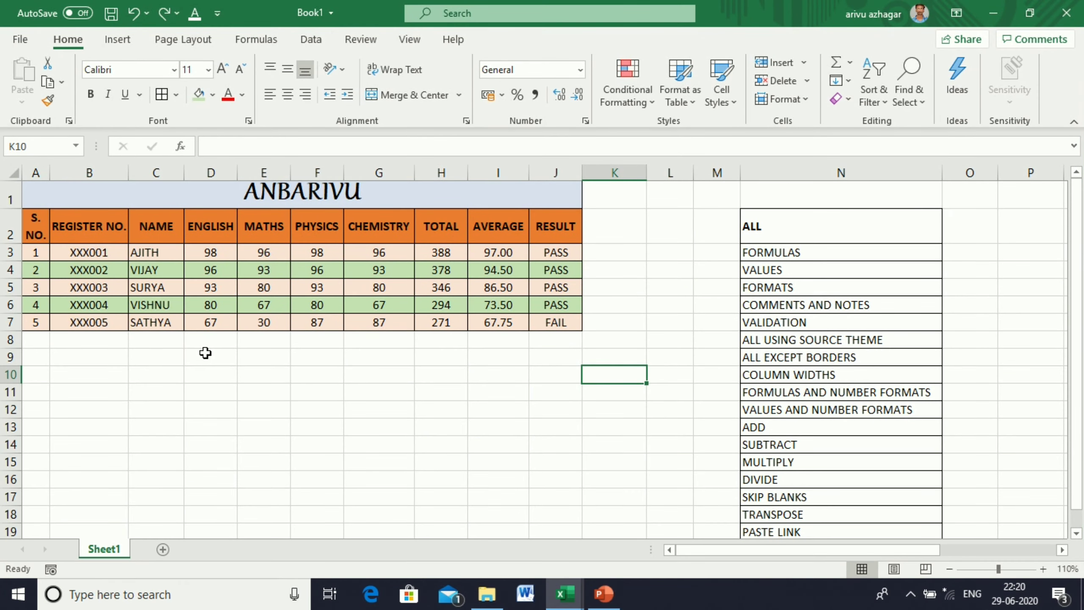
# Step: Copy the marks table A2:J7 and Paste Special it into A9 with the All option
pyautogui.moveTo(32, 220); pyautogui.dragTo(581, 322)
pyautogui.hotkey('ctrl', 'c')
pyautogui.click(33, 361)
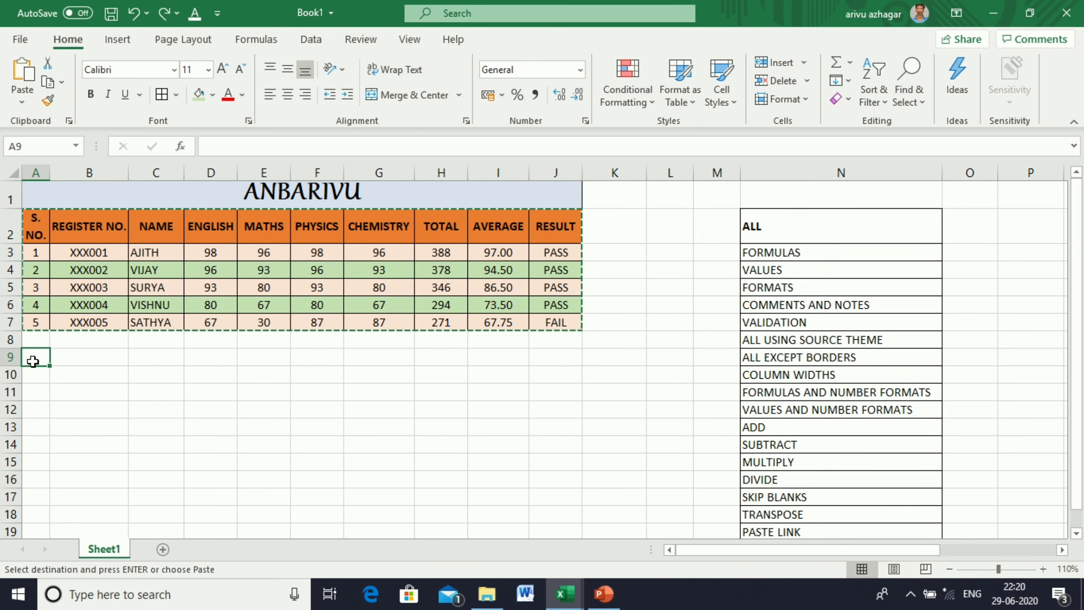
pyautogui.rightClick(33, 361)
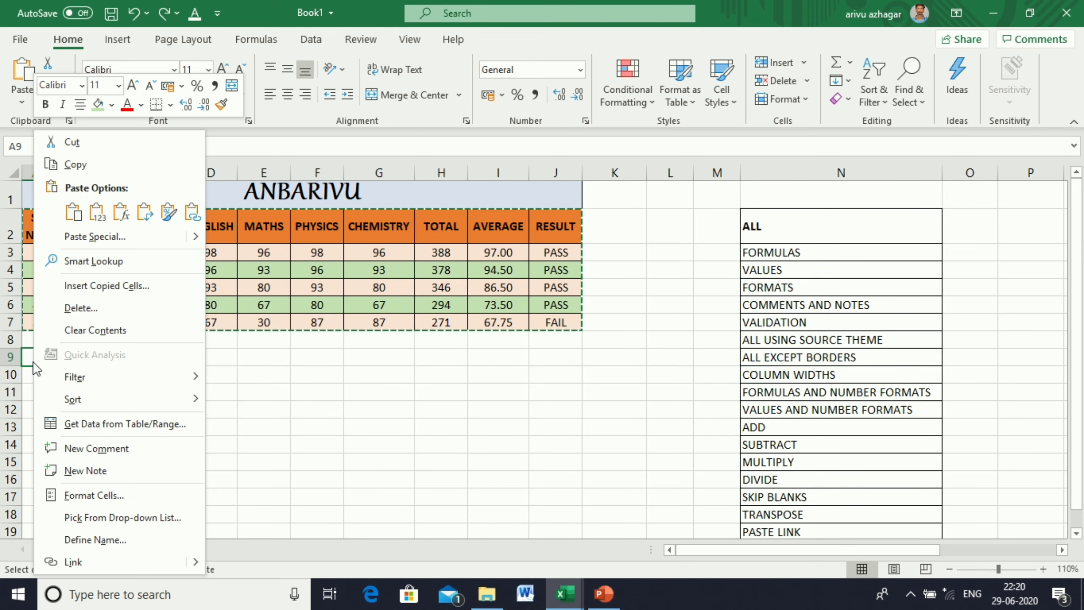
pyautogui.click(106, 237)
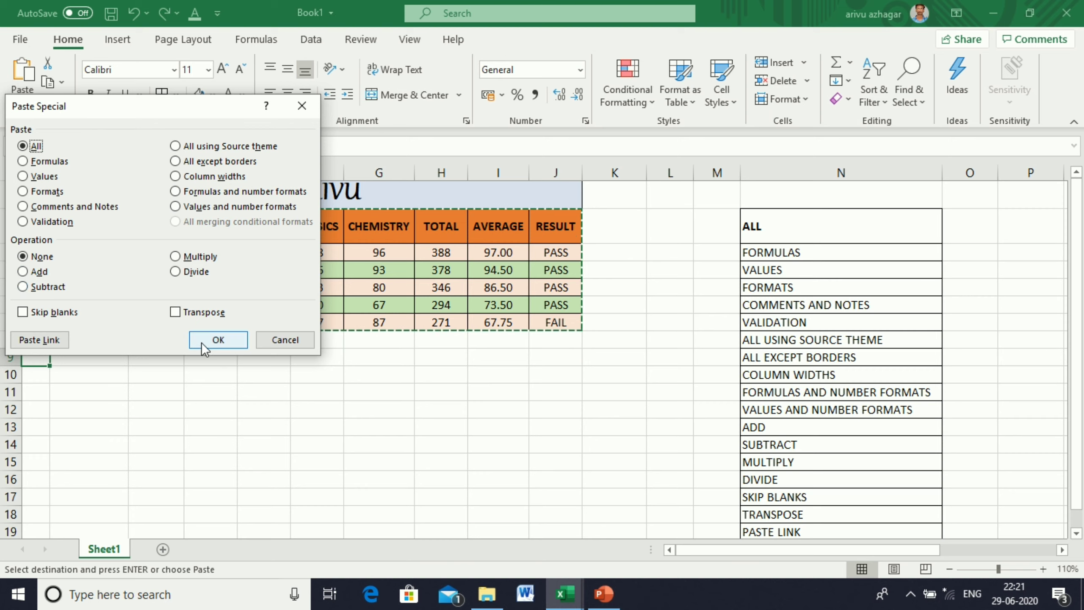
pyautogui.click(221, 344)
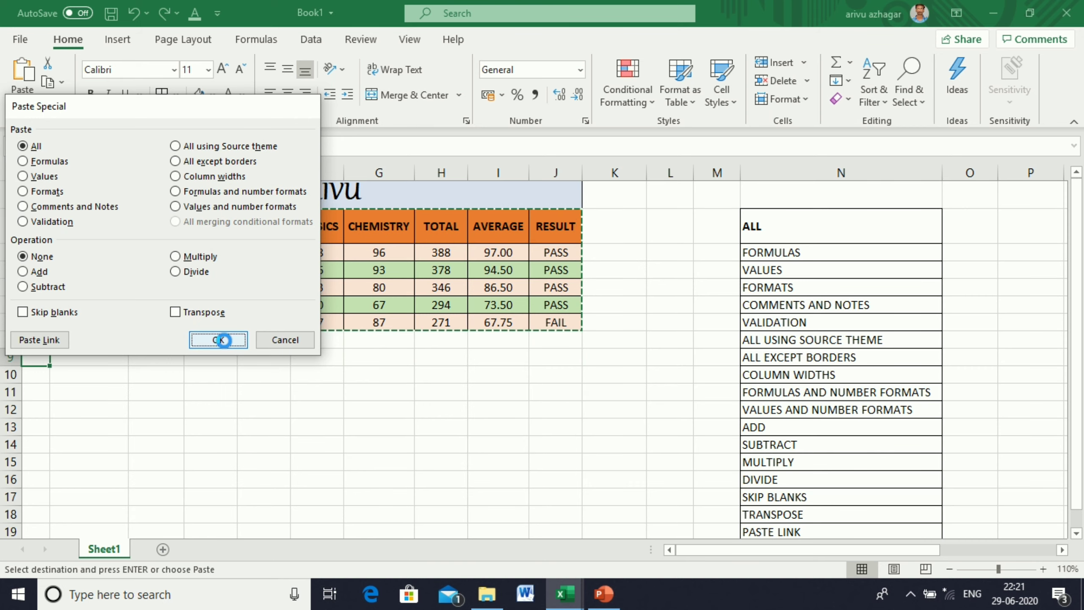
# Step: Compare the pasted TOTAL and AVERAGE formulas with the originals, then undo the paste
pyautogui.click(498, 501)
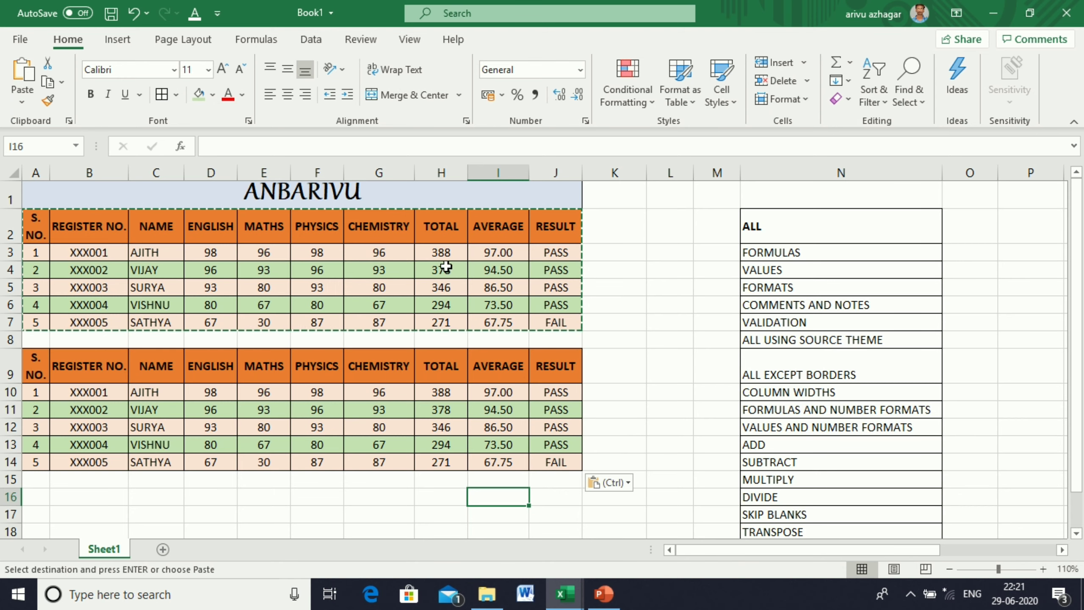
pyautogui.click(443, 253)
pyautogui.click(455, 389)
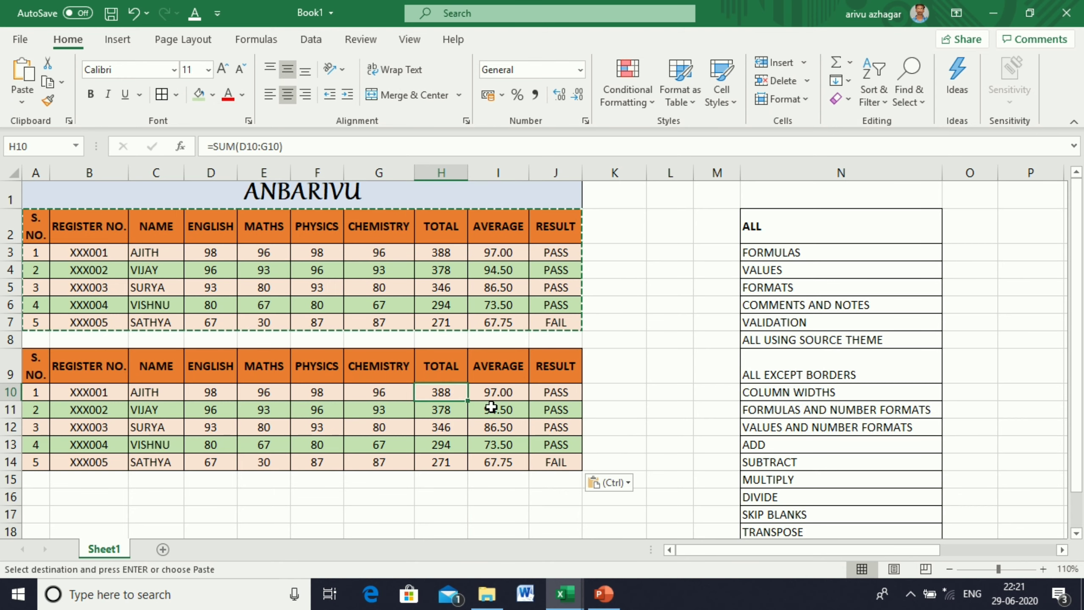
pyautogui.click(493, 407)
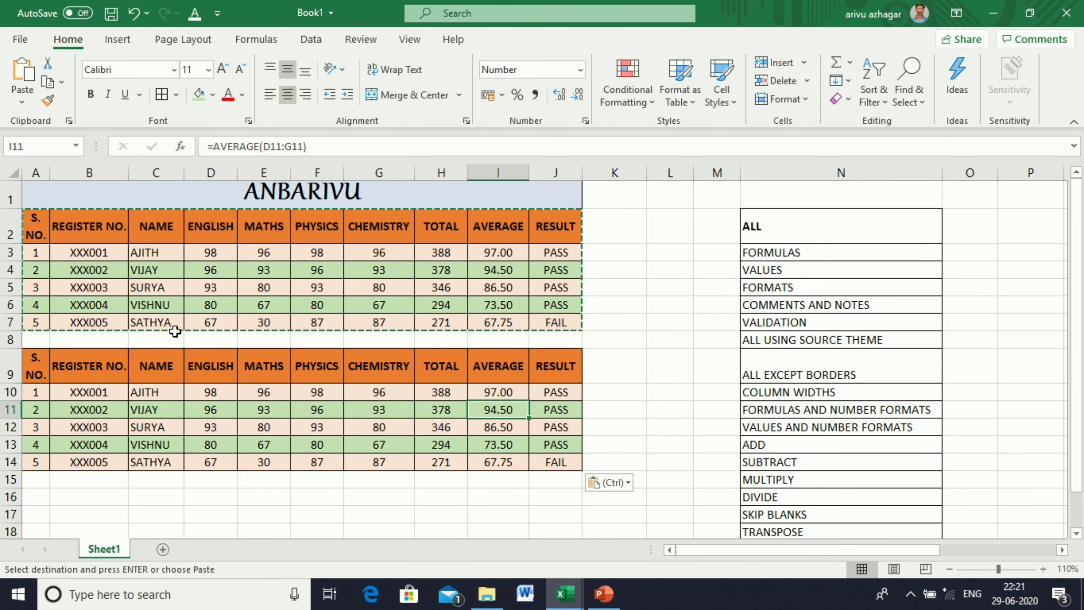
pyautogui.click(134, 13)
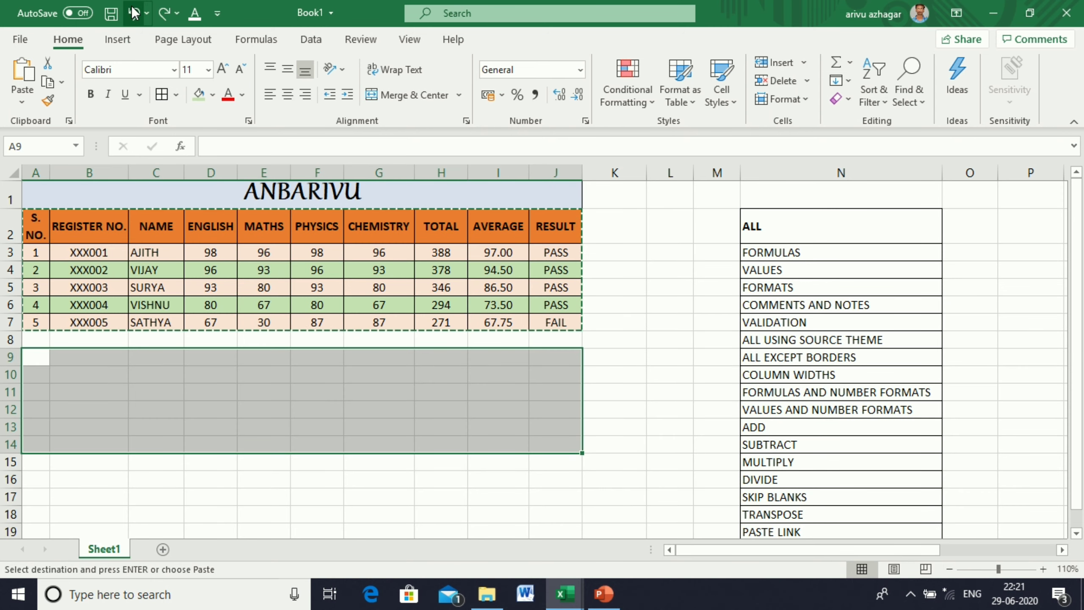
# Step: Recopy A2:J7 and paste only its formulas into A9 with Paste Special Formulas
pyautogui.click(390, 477)
pyautogui.press('Escape')
pyautogui.moveTo(30, 227); pyautogui.dragTo(543, 318)
pyautogui.hotkey('ctrl', 'c')
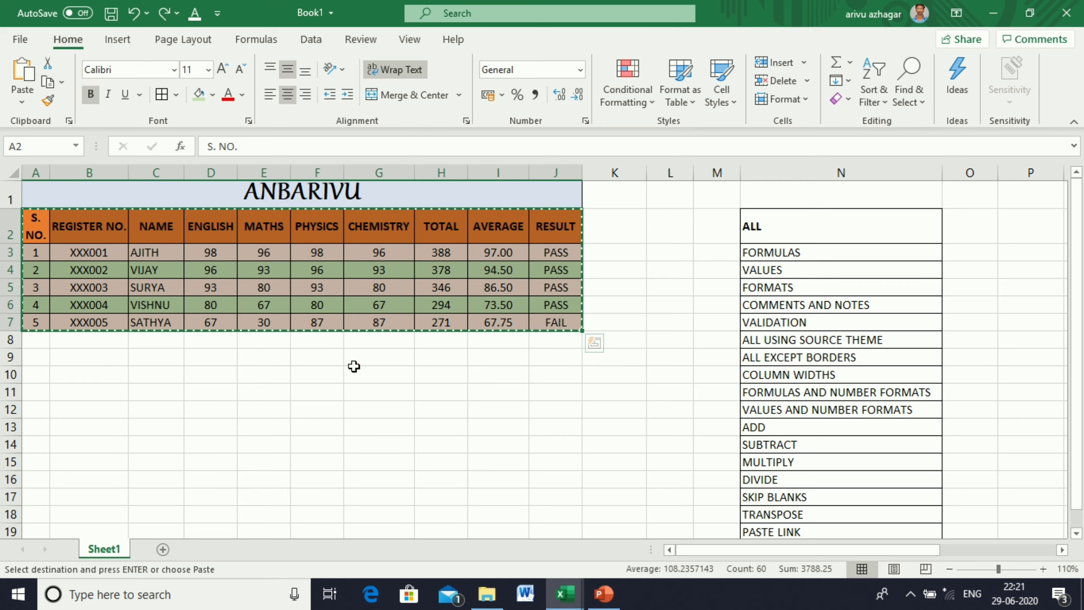
pyautogui.click(36, 358)
pyautogui.rightClick(39, 360)
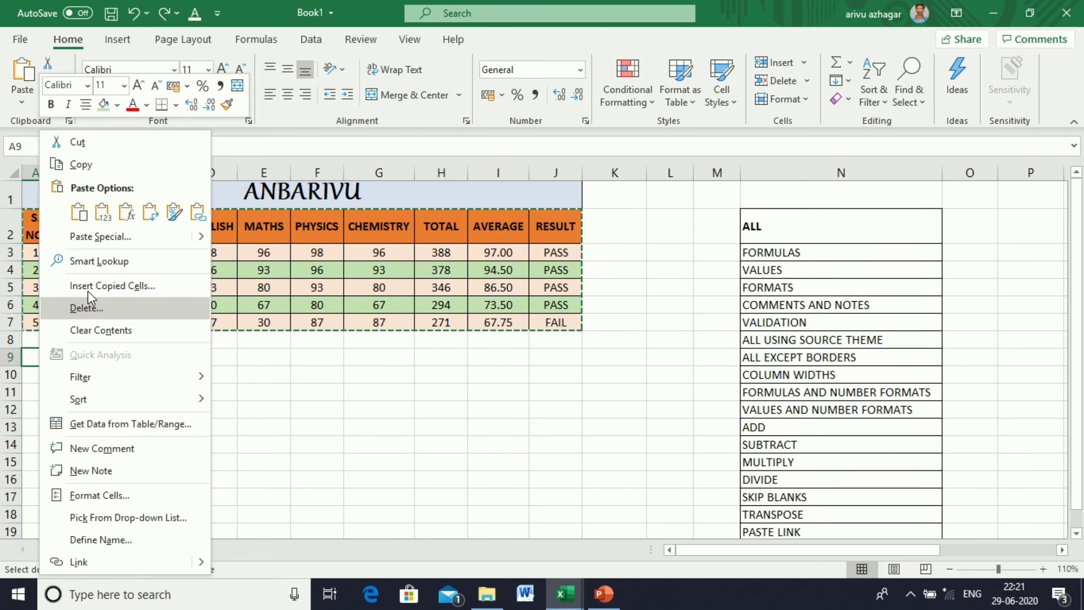
pyautogui.click(104, 241)
pyautogui.click(49, 166)
pyautogui.click(217, 341)
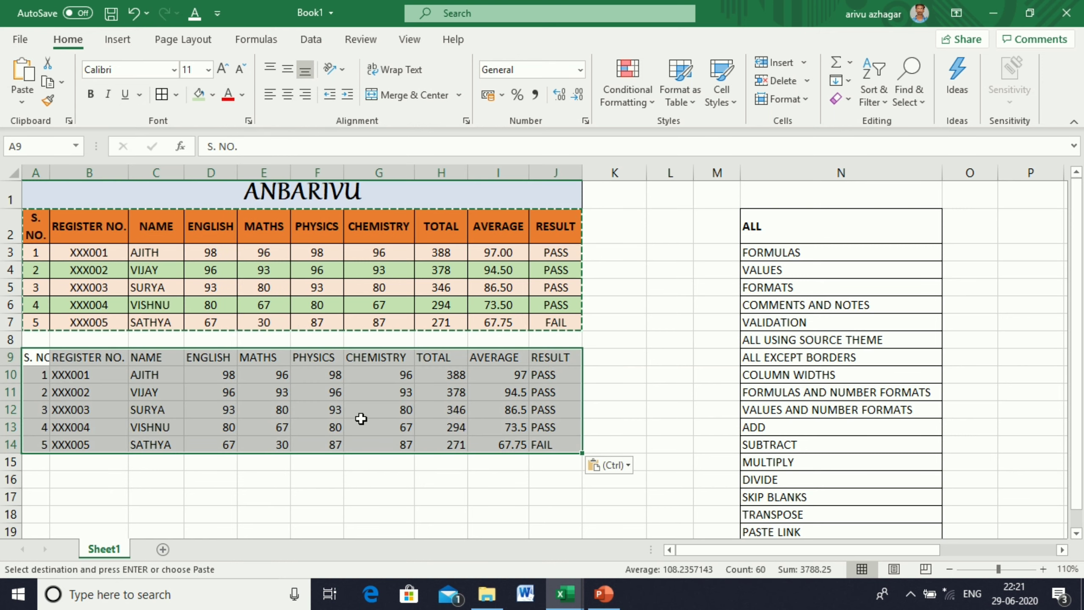
# Step: Compare the pasted TOTAL and AVERAGE formulas with H3 and I3, then undo the paste
pyautogui.click(416, 474)
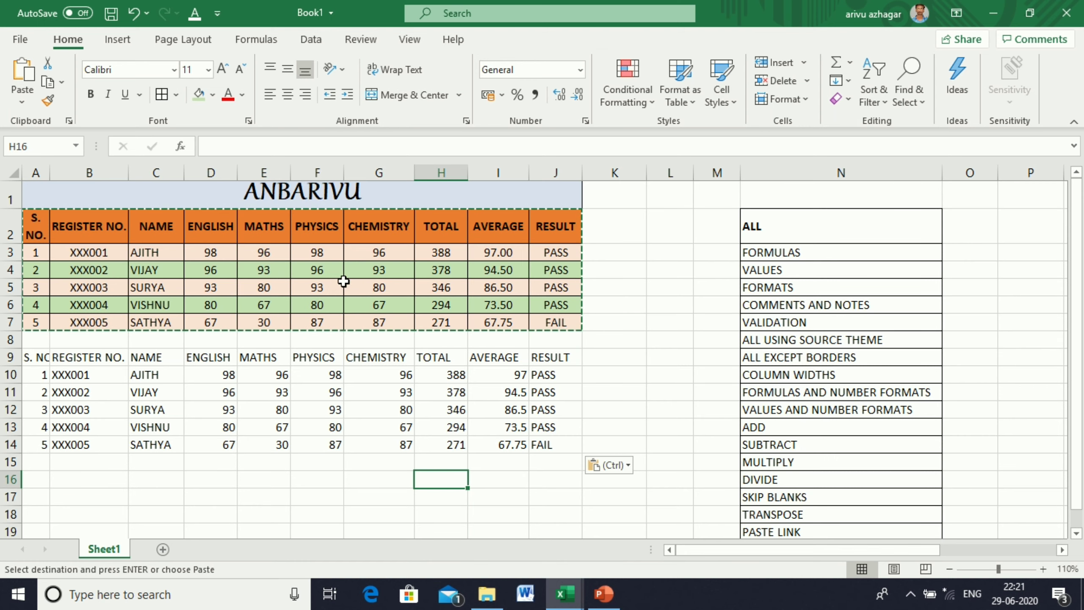
pyautogui.click(430, 372)
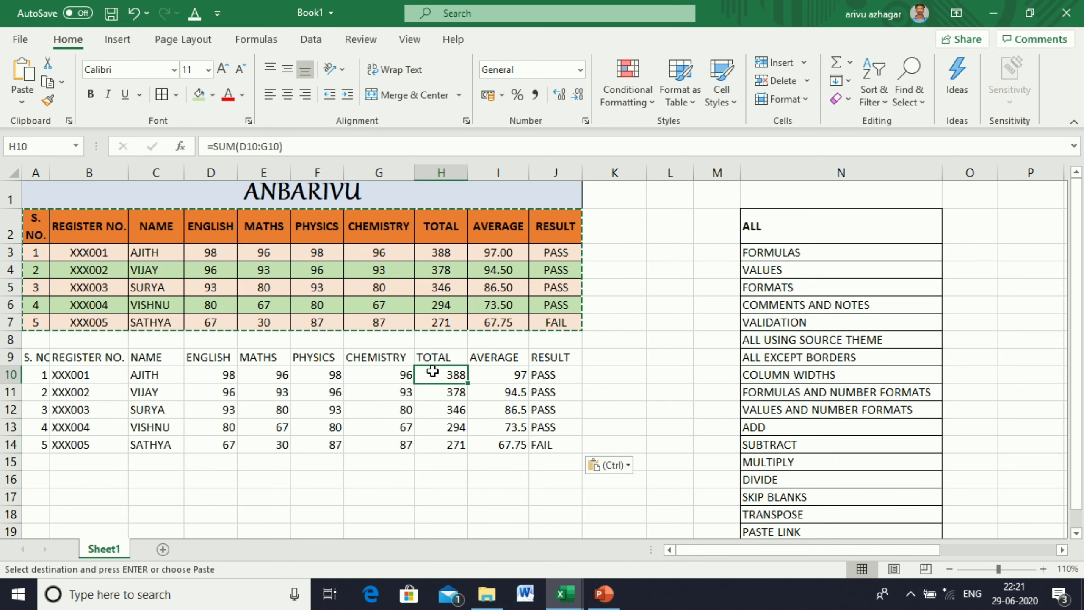
pyautogui.click(424, 249)
pyautogui.click(497, 358)
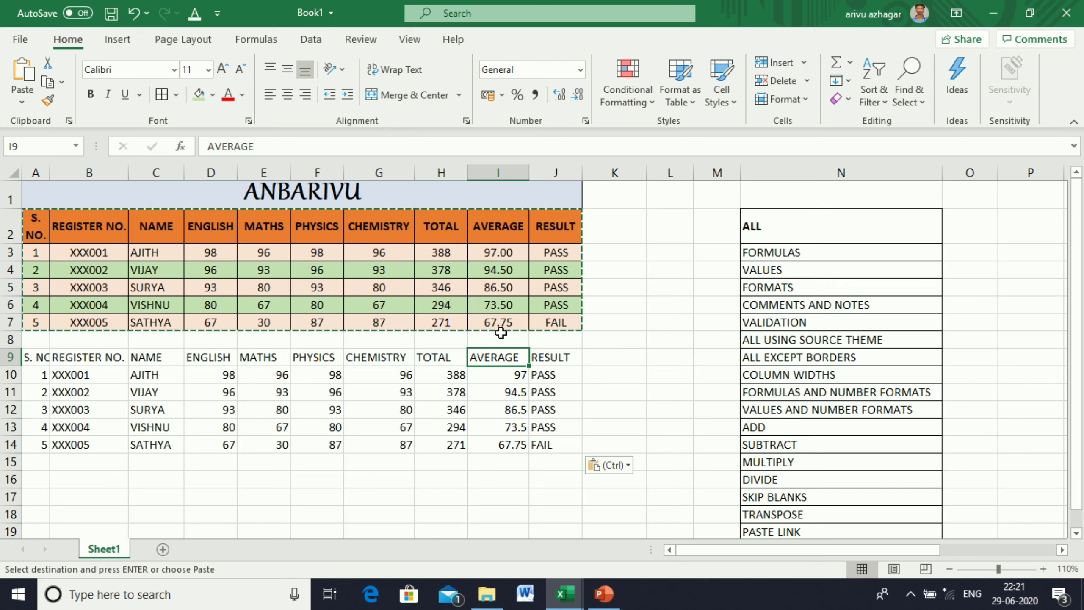
pyautogui.click(496, 251)
pyautogui.click(627, 375)
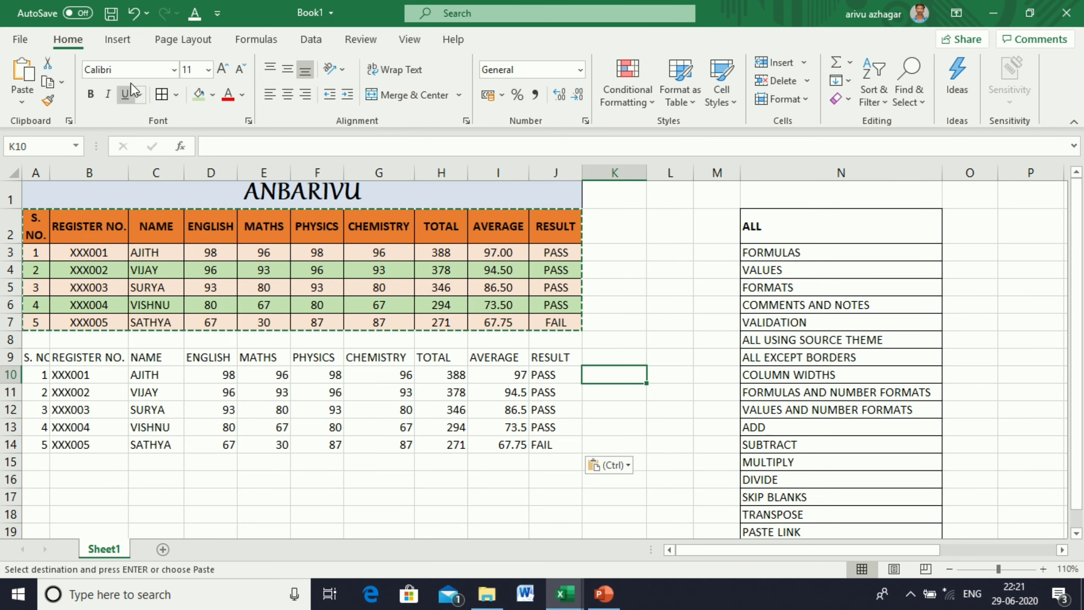
pyautogui.click(133, 13)
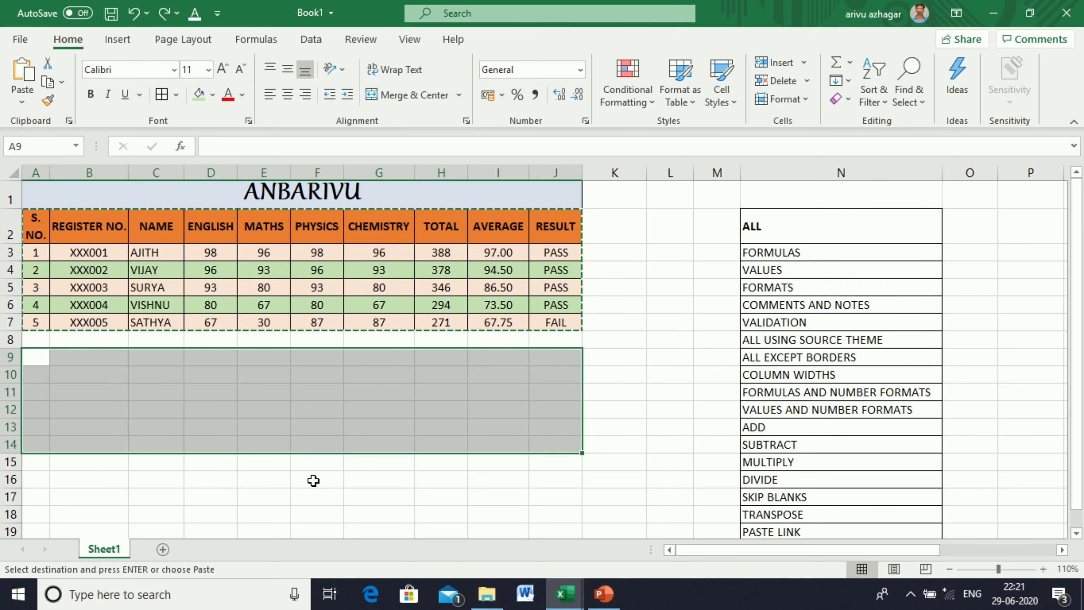
pyautogui.click(316, 495)
# Step: Paste only the values of the marks table A2:J7 into A9 with Paste Special
pyautogui.moveTo(34, 218); pyautogui.dragTo(551, 319)
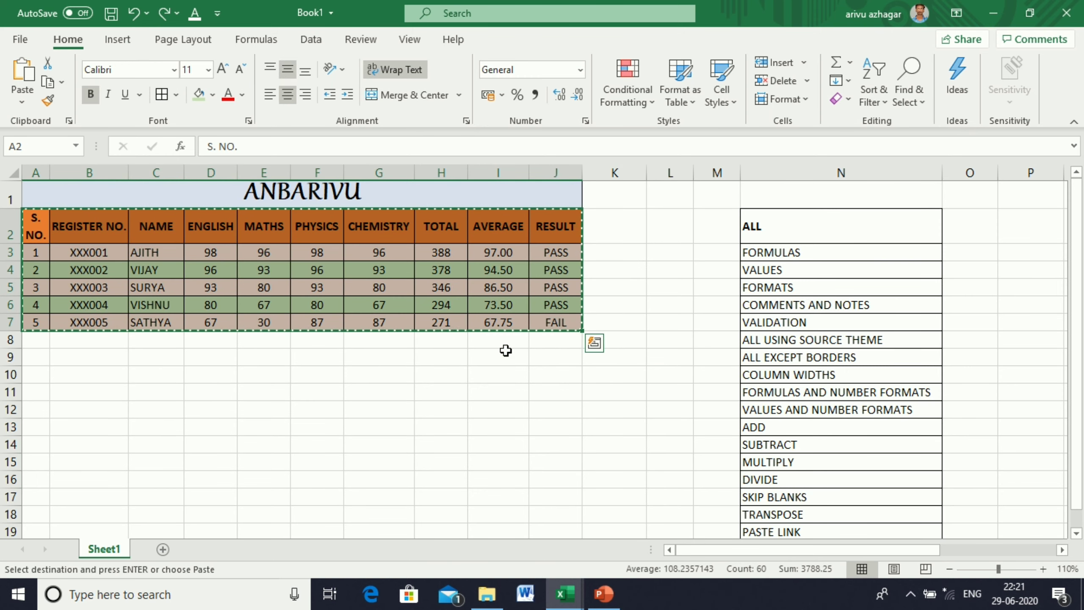
pyautogui.click(39, 360)
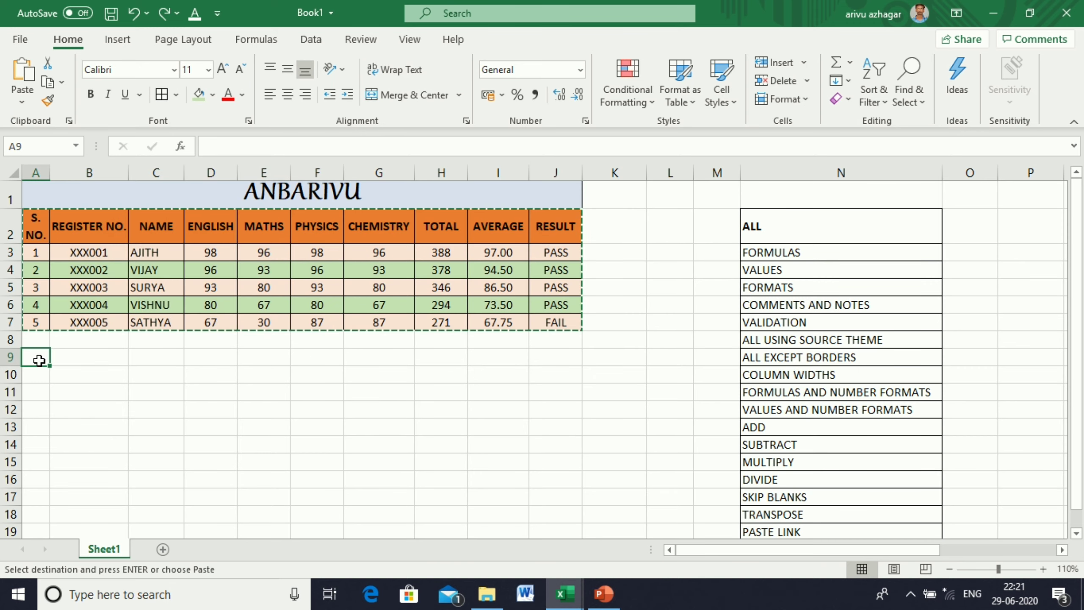
pyautogui.rightClick(39, 361)
pyautogui.click(110, 236)
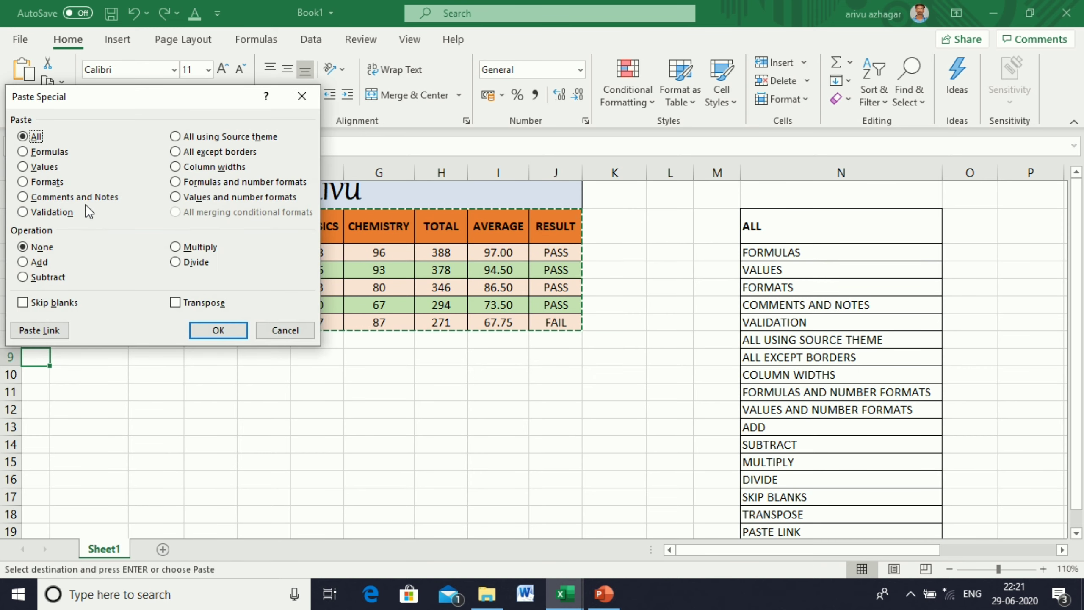
pyautogui.click(218, 329)
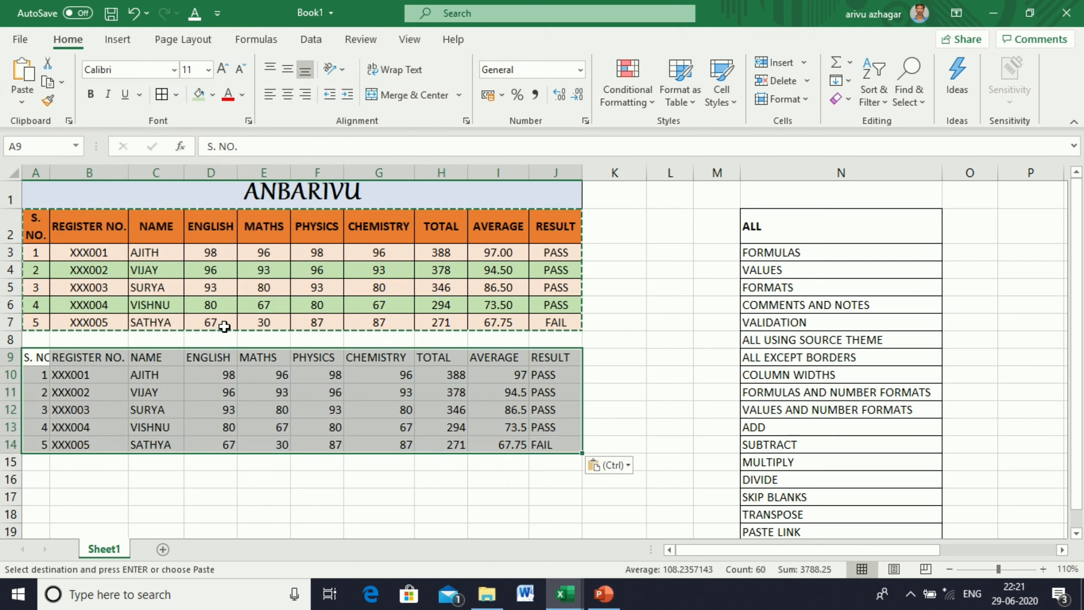
pyautogui.click(481, 493)
# Step: Confirm H10 holds the plain number 388 rather than a formula, then undo the paste
pyautogui.click(436, 251)
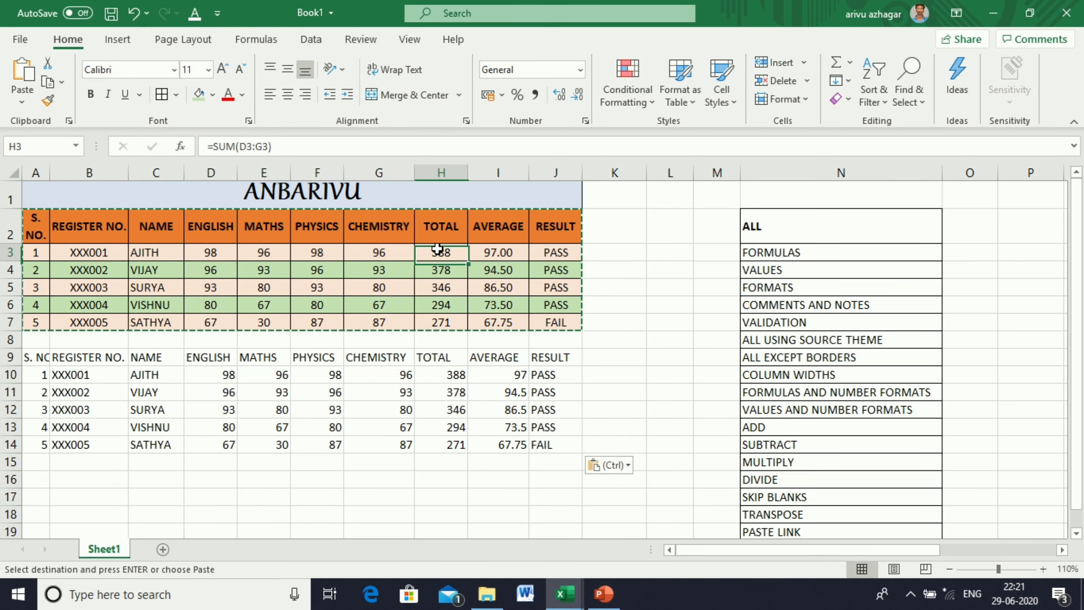
pyautogui.click(451, 376)
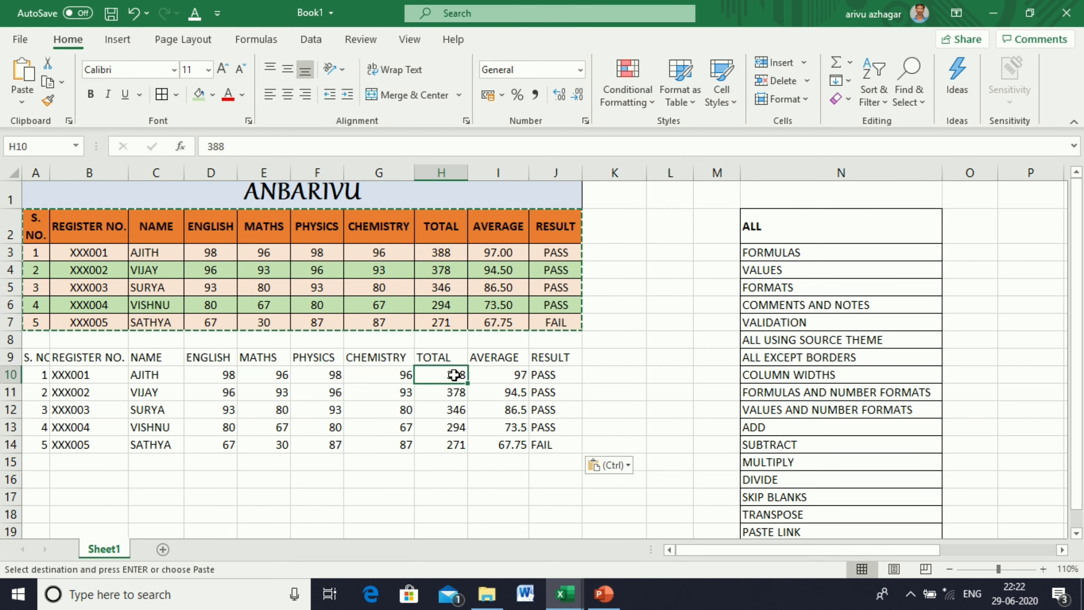
pyautogui.click(492, 378)
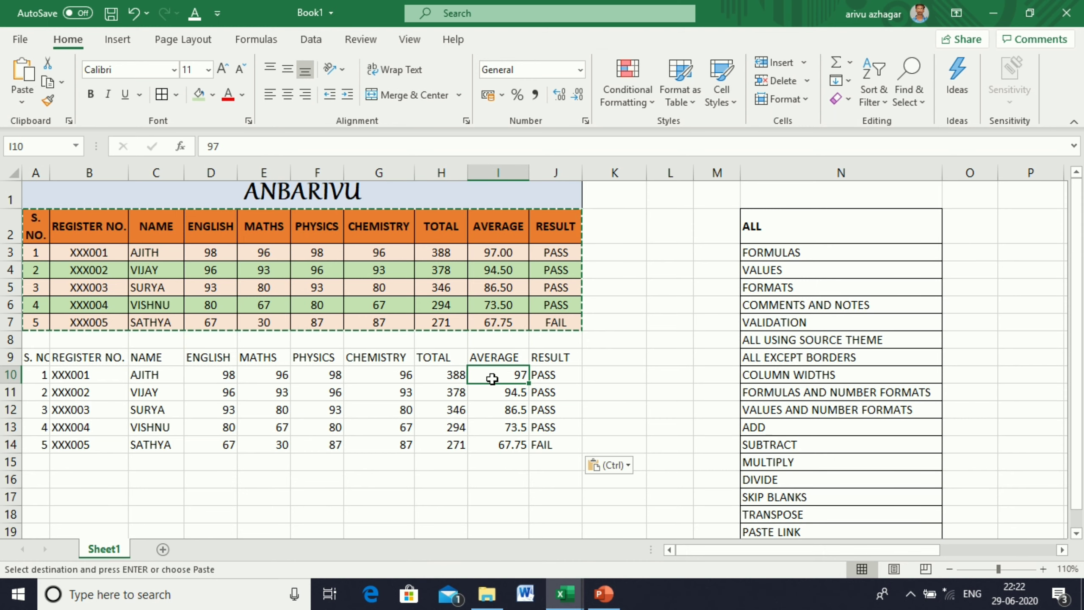
pyautogui.click(601, 409)
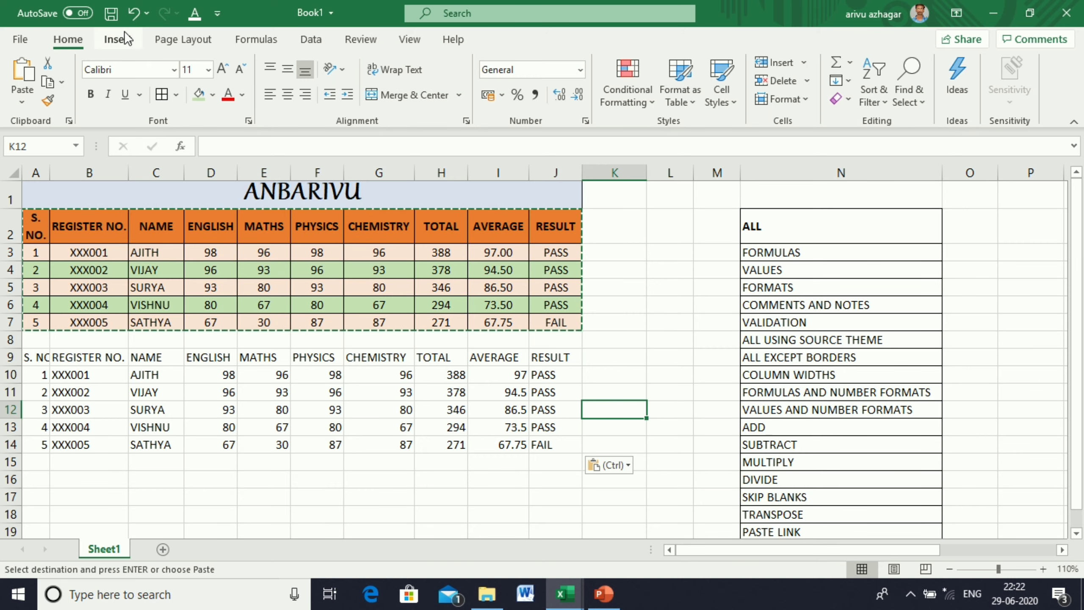
pyautogui.click(130, 13)
# Step: Paste only the formats of A2:J7 onto A9, then undo it and cancel the copy
pyautogui.moveTo(29, 226); pyautogui.dragTo(562, 335)
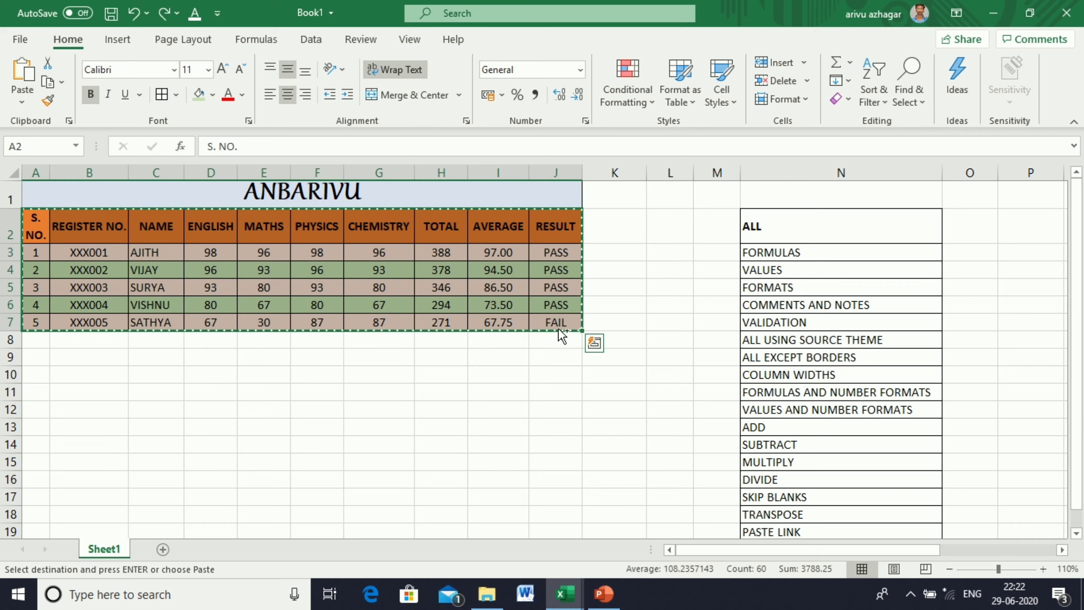
pyautogui.rightClick(41, 361)
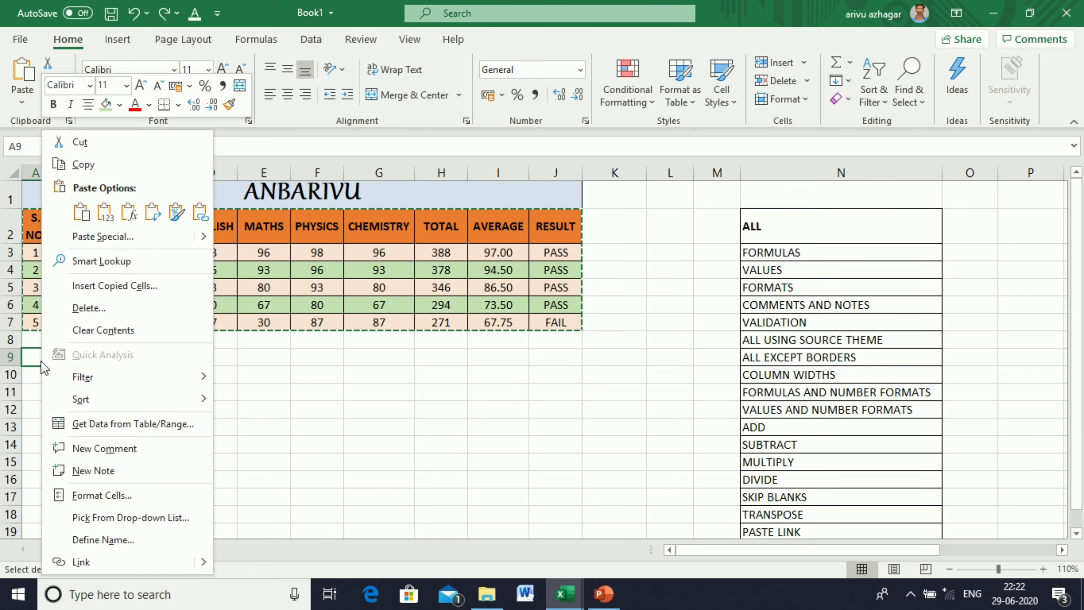
pyautogui.click(122, 239)
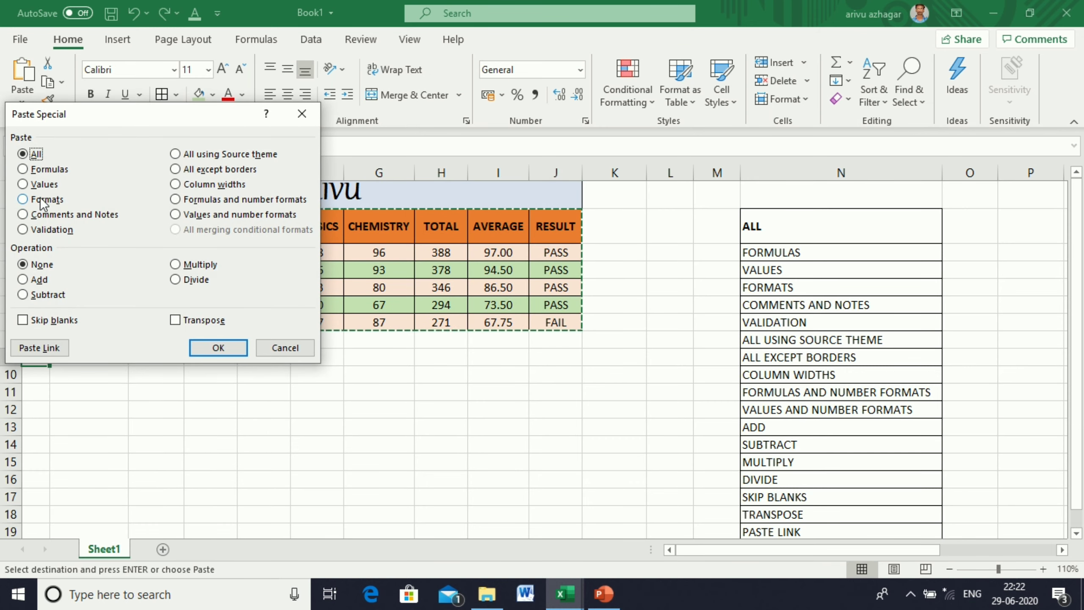
pyautogui.click(43, 200)
pyautogui.click(218, 348)
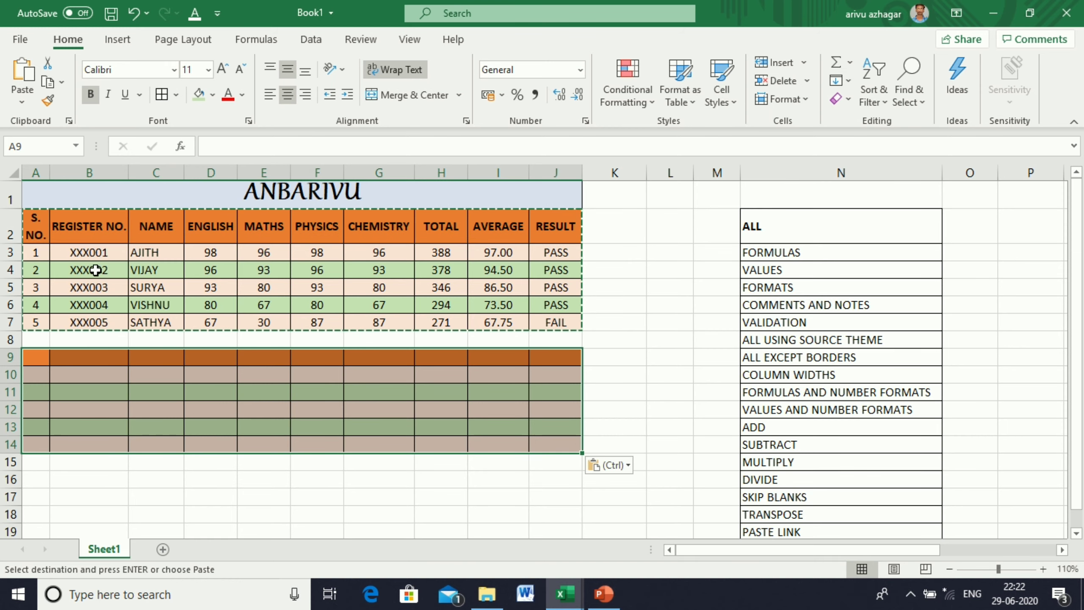
pyautogui.click(132, 14)
pyautogui.click(640, 446)
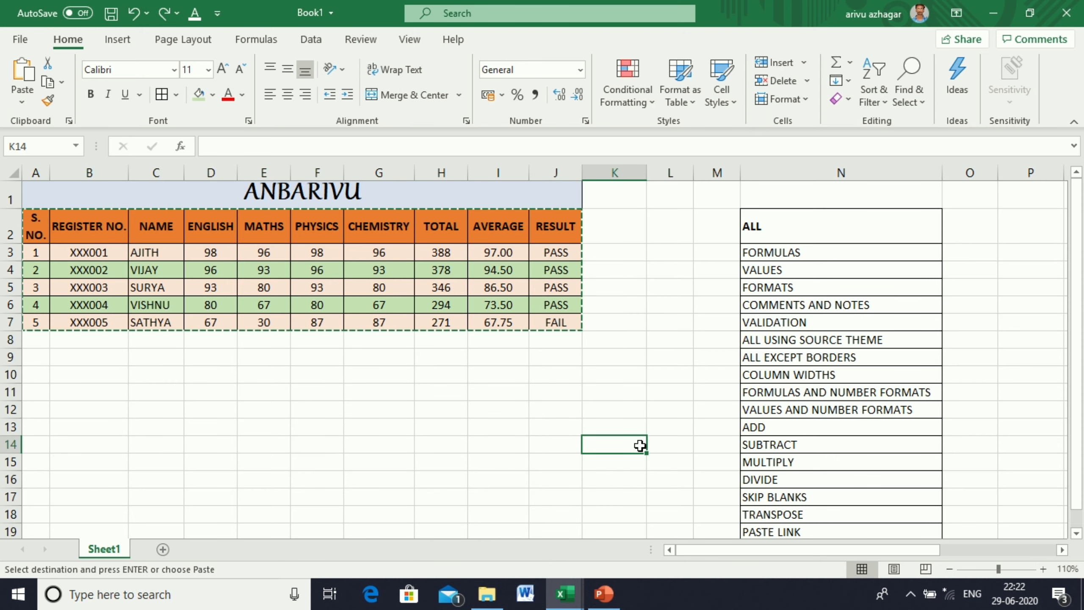
pyautogui.press('Escape')
# Step: Post a new comment reading 'FIRST' on the RESULT cell J3
pyautogui.click(557, 254)
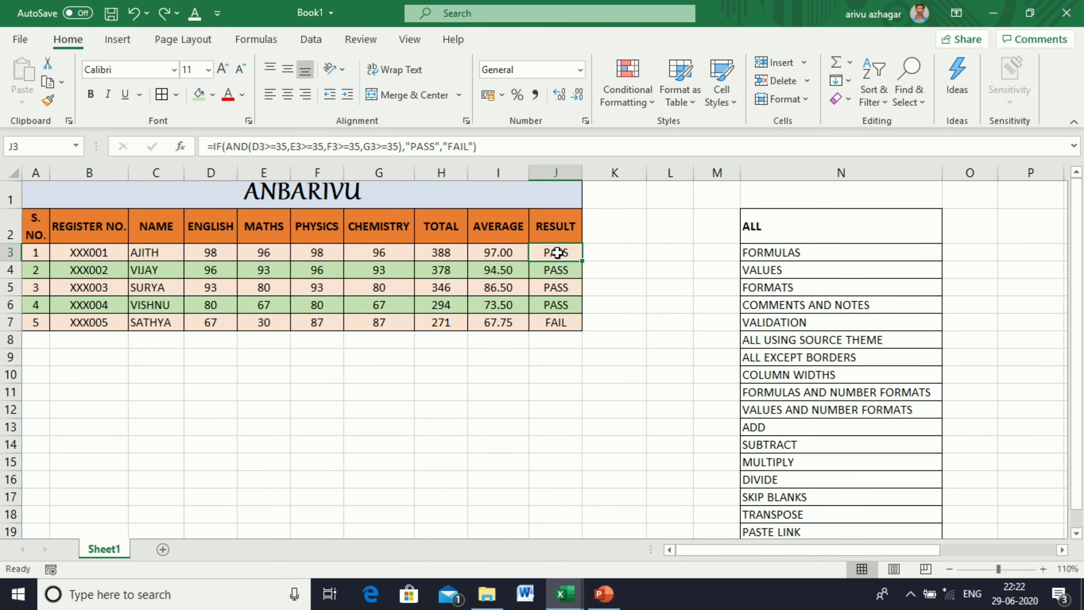
pyautogui.rightClick(557, 253)
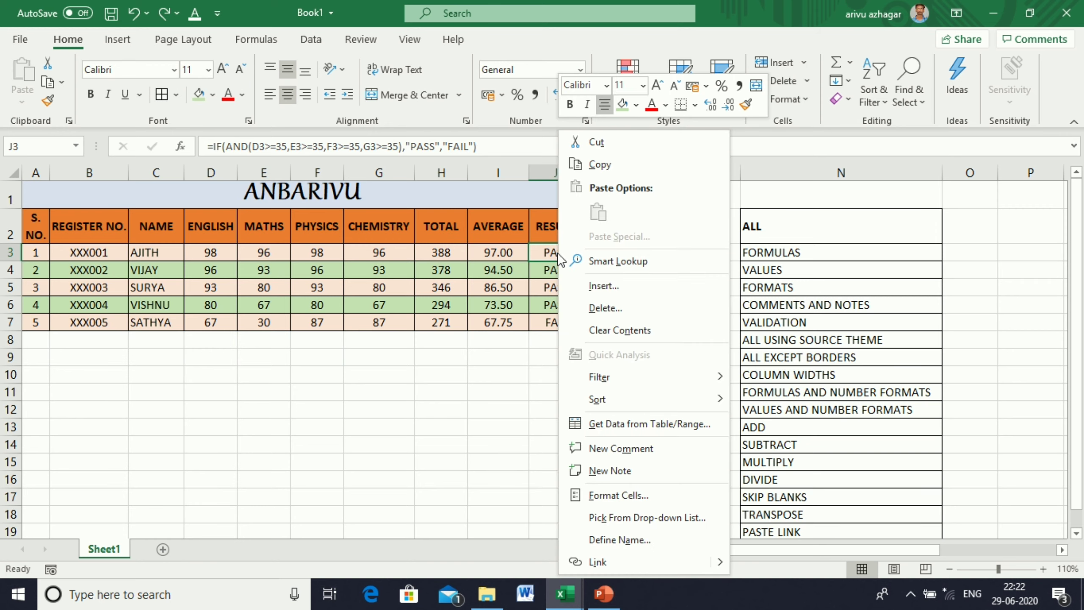
pyautogui.click(618, 449)
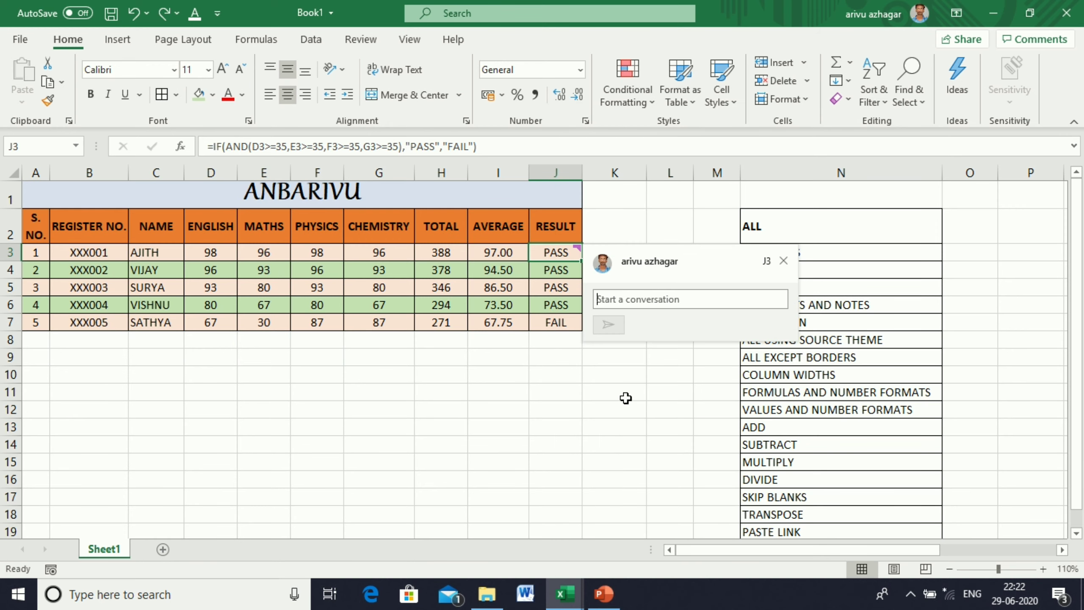
pyautogui.write('Fi')
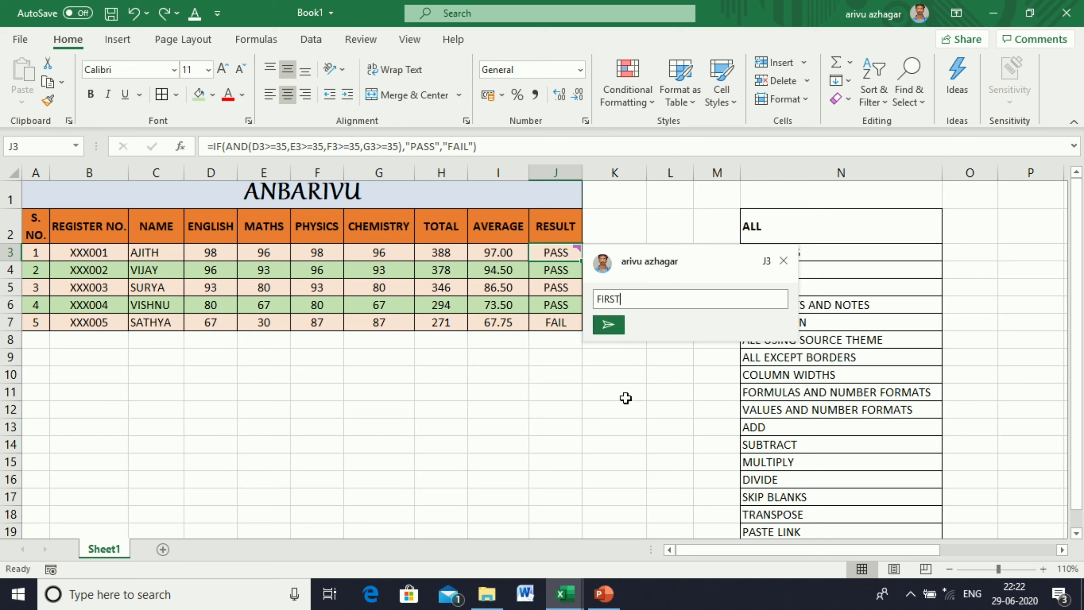
pyautogui.click(611, 329)
pyautogui.click(612, 393)
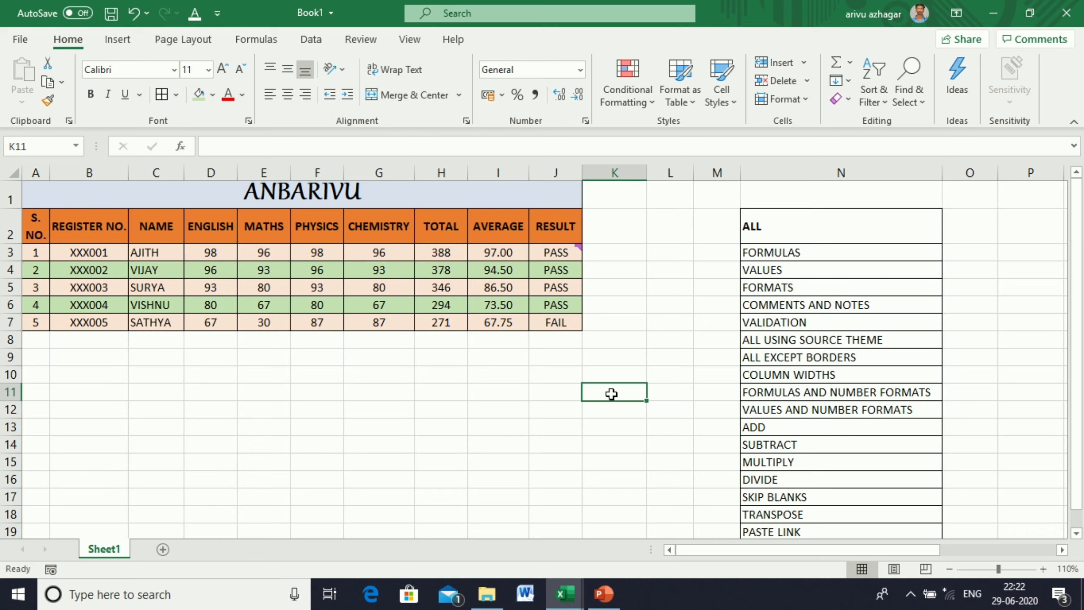
# Step: Copy J3:J7 and paste only its comments and notes into J9
pyautogui.moveTo(551, 256)
pyautogui.moveTo(551, 252); pyautogui.dragTo(559, 331)
pyautogui.hotkey('ctrl', 'c')
pyautogui.click(544, 359)
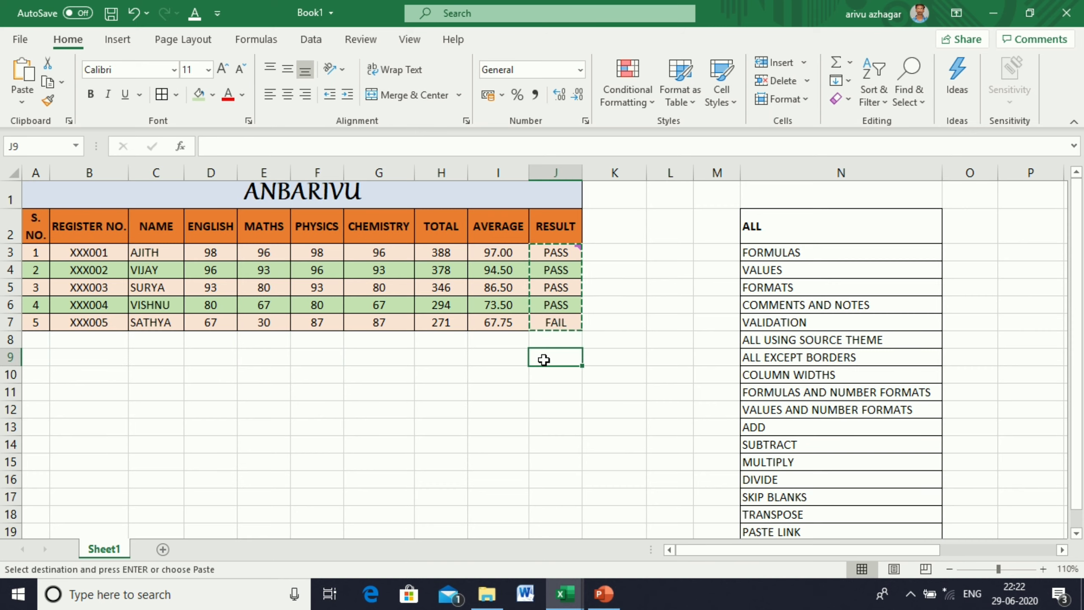
pyautogui.rightClick(543, 359)
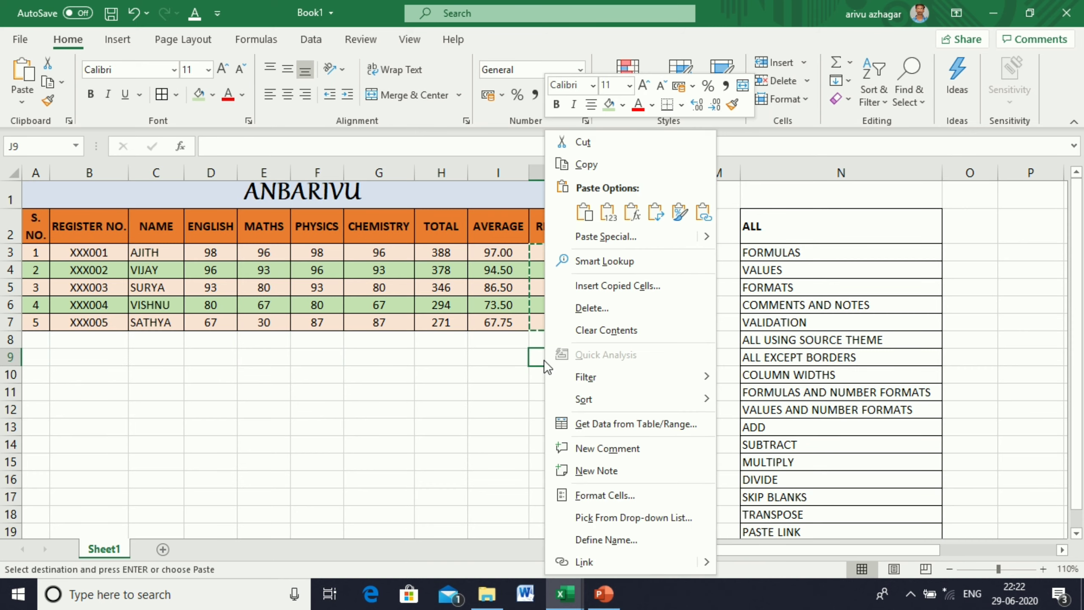
pyautogui.click(594, 241)
pyautogui.click(486, 210)
pyautogui.click(640, 344)
pyautogui.click(614, 344)
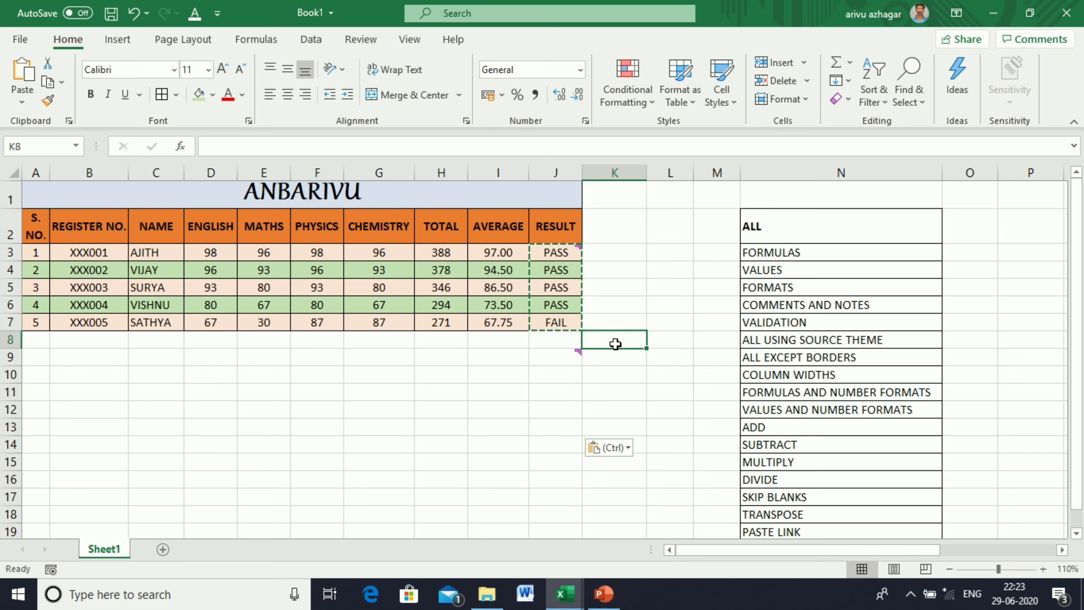
# Step: Undo the comment pasted into J9 and clear the selection
pyautogui.moveTo(561, 353)
pyautogui.click(132, 13)
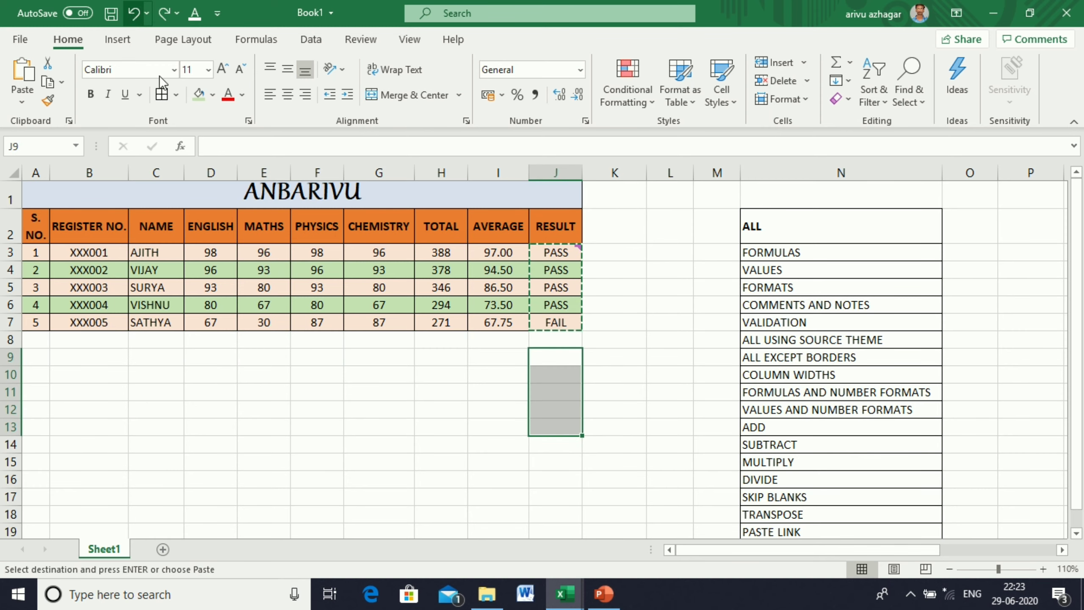
pyautogui.click(473, 446)
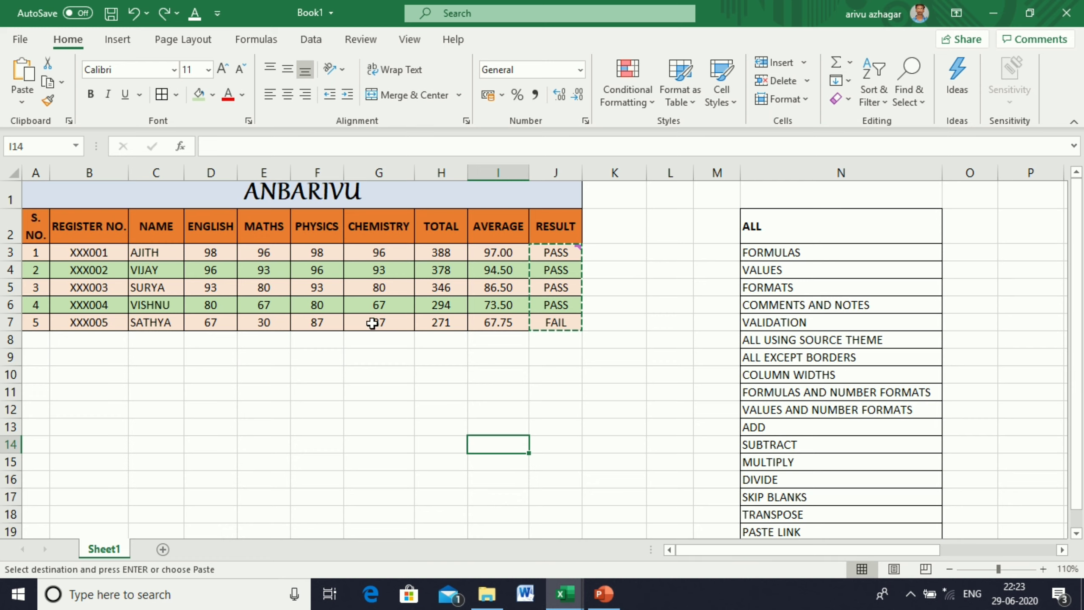
pyautogui.click(659, 408)
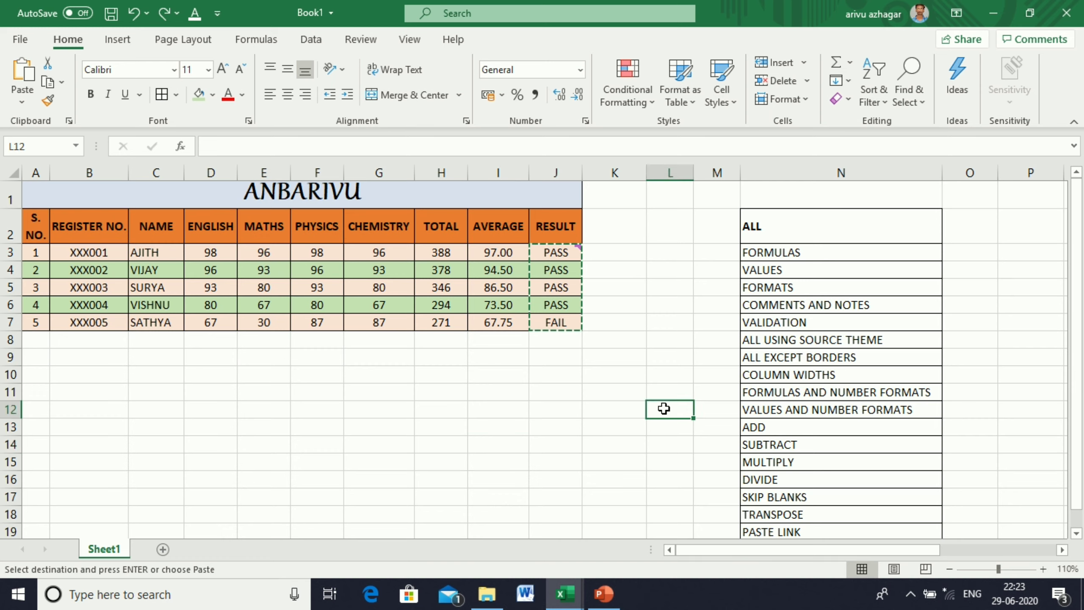
# Step: Add Data Validation to D3:G7 allowing whole numbers less than or equal to 100
pyautogui.click(770, 325)
pyautogui.click(634, 388)
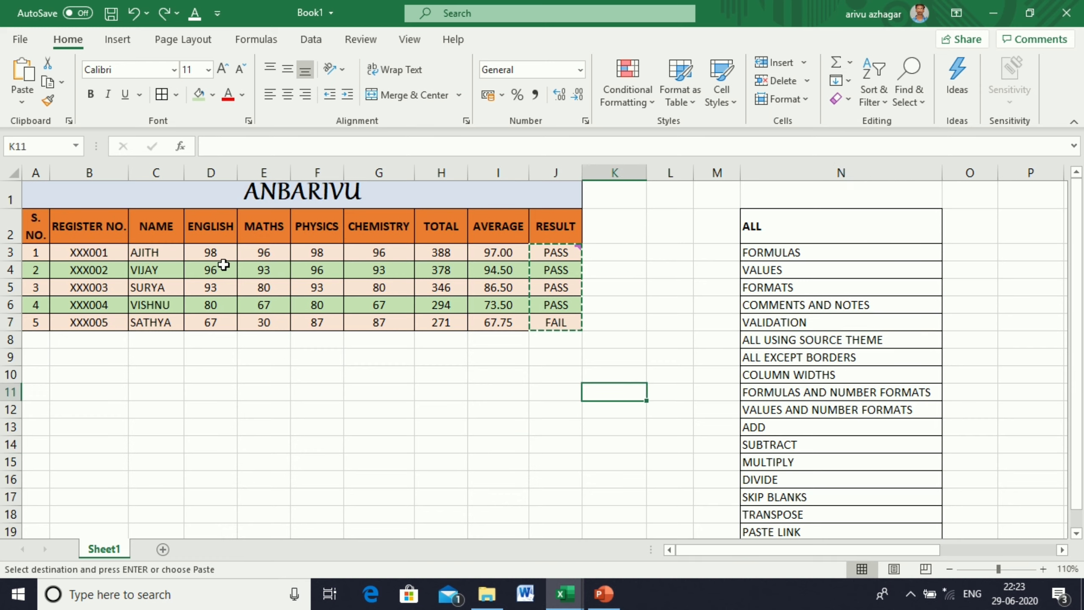
pyautogui.moveTo(215, 253); pyautogui.dragTo(401, 318)
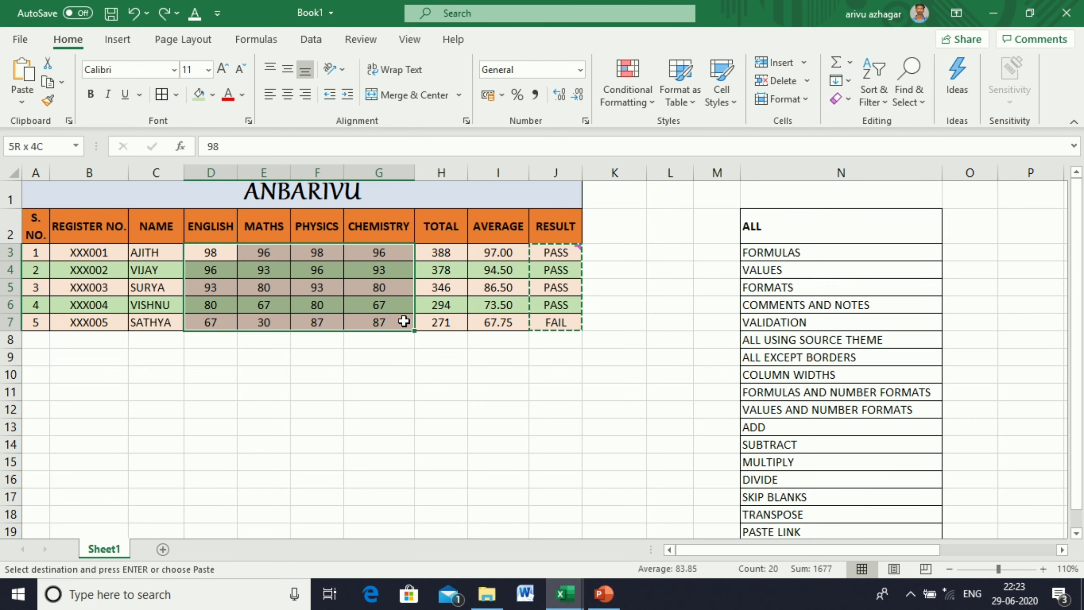
pyautogui.click(314, 42)
pyautogui.click(701, 101)
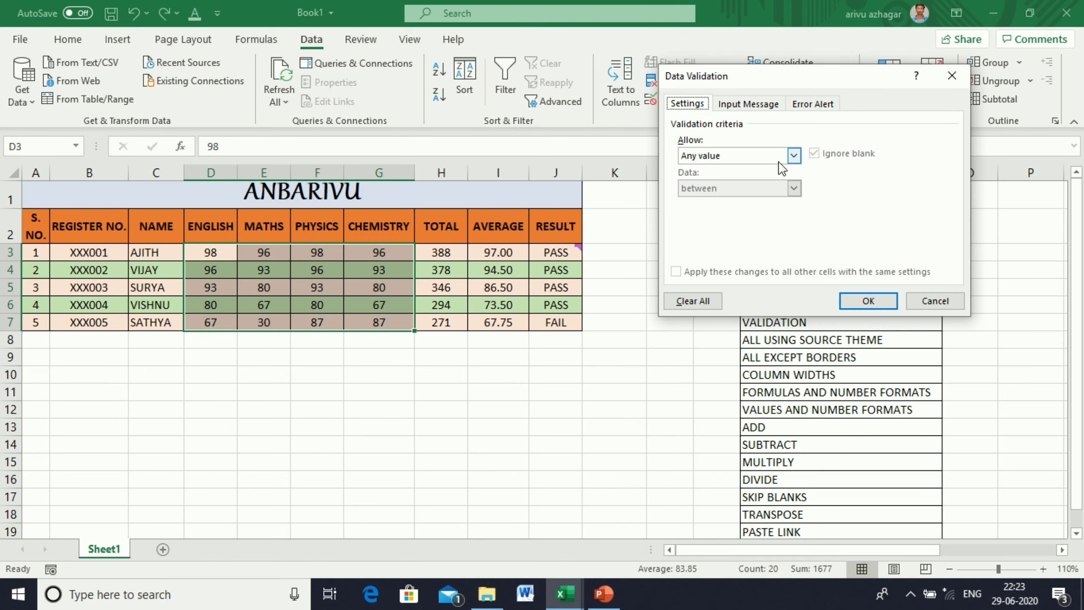
pyautogui.click(794, 156)
pyautogui.click(731, 178)
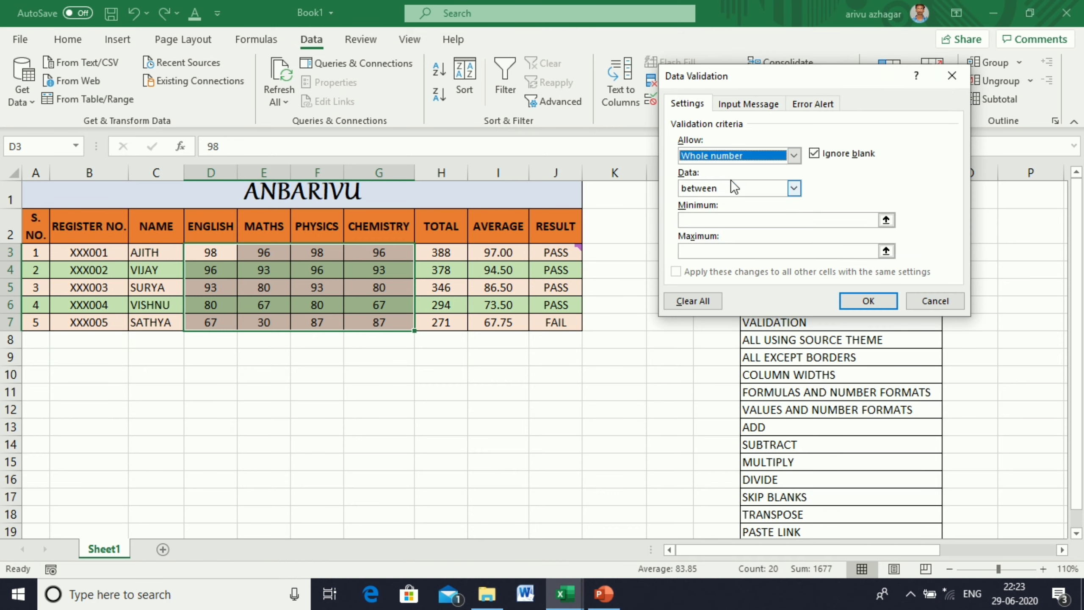
pyautogui.click(794, 188)
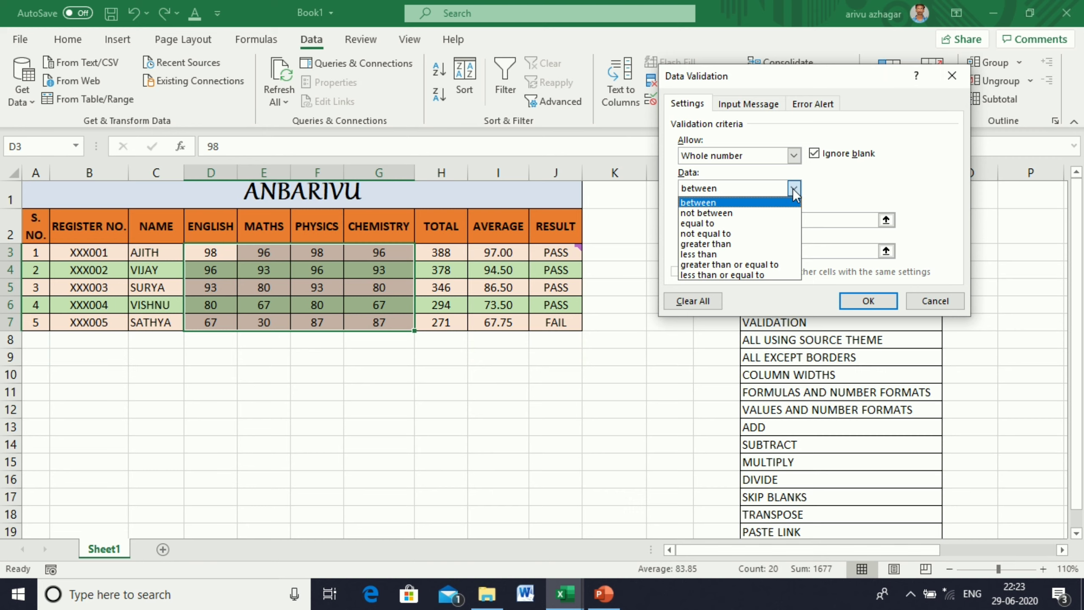
pyautogui.click(731, 275)
pyautogui.click(711, 220)
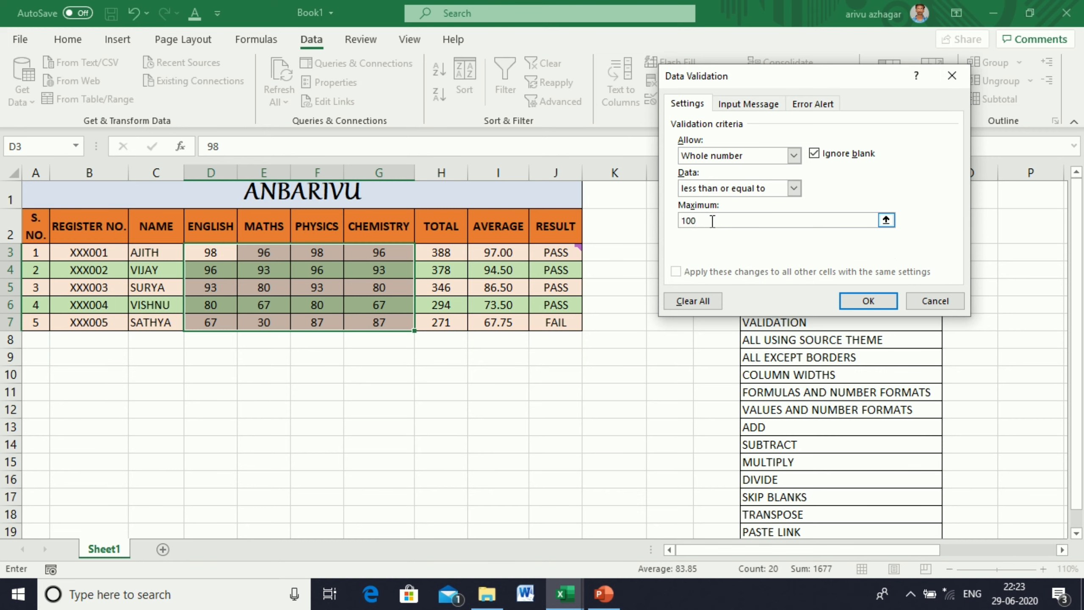
pyautogui.click(864, 302)
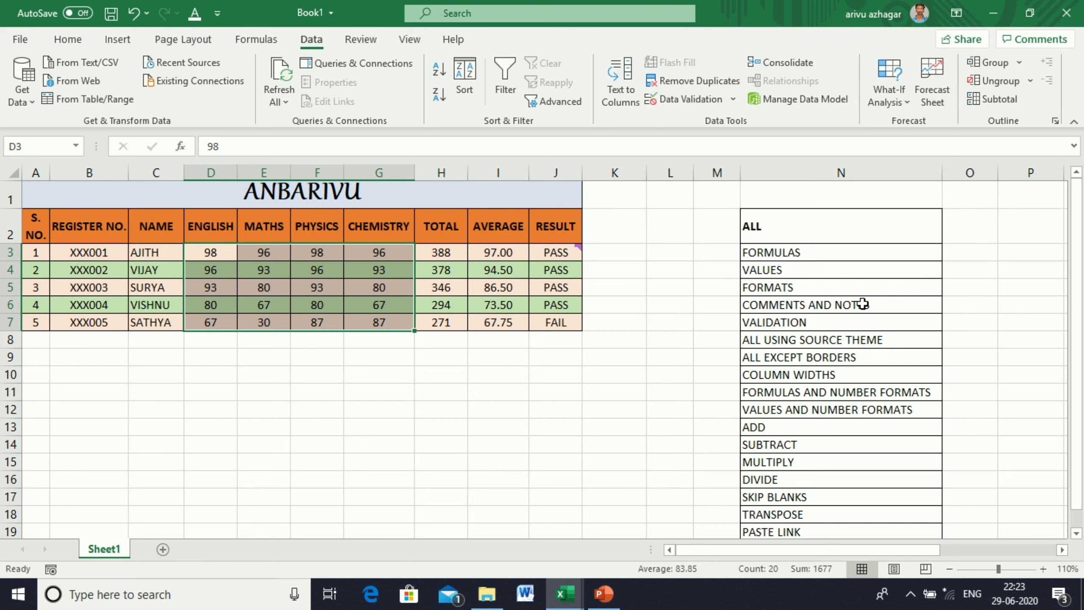
# Step: Enter 100 in E7 to confirm it is accepted, then undo back to 30
pyautogui.click(539, 428)
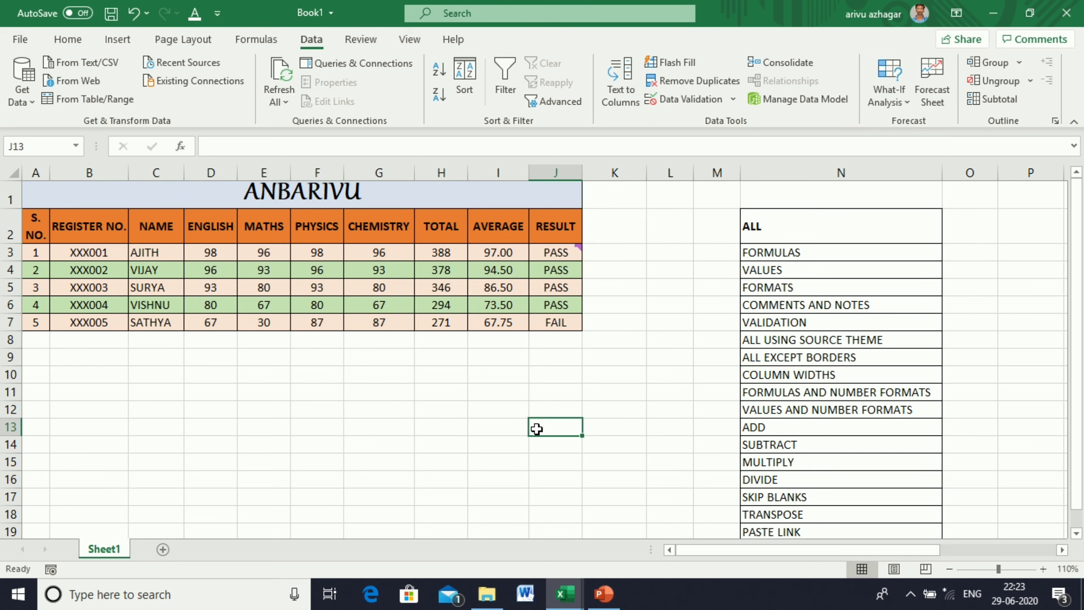
pyautogui.click(258, 325)
pyautogui.write('100')
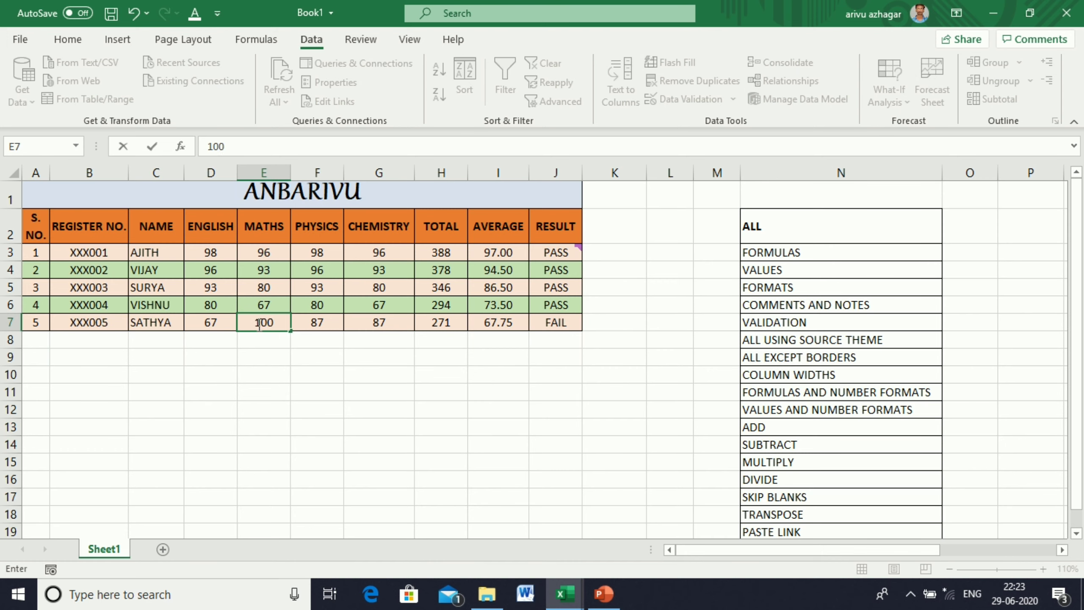
pyautogui.press('Return')
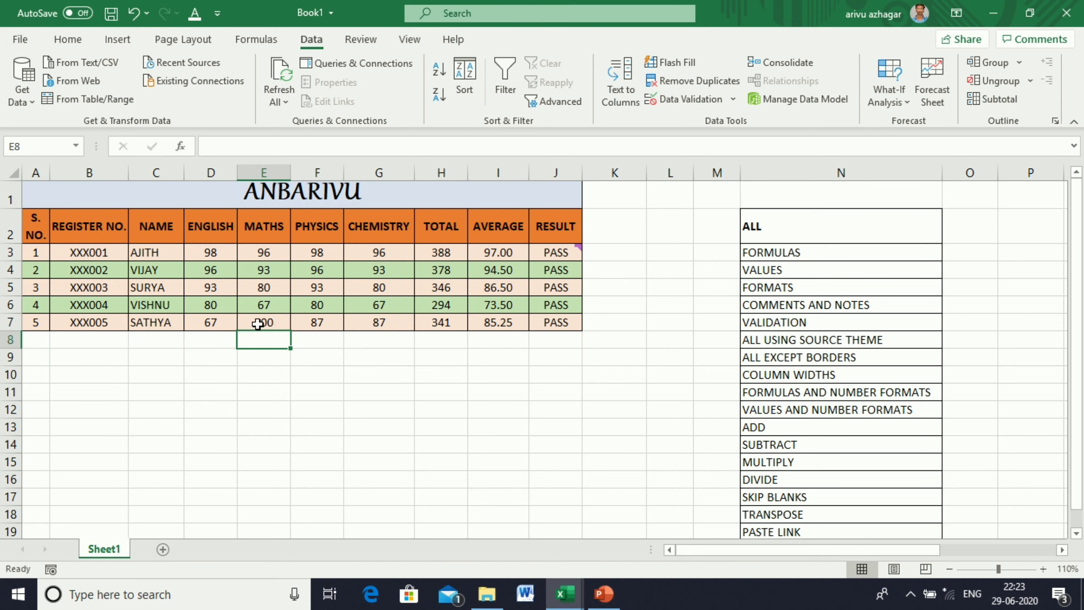
pyautogui.click(271, 317)
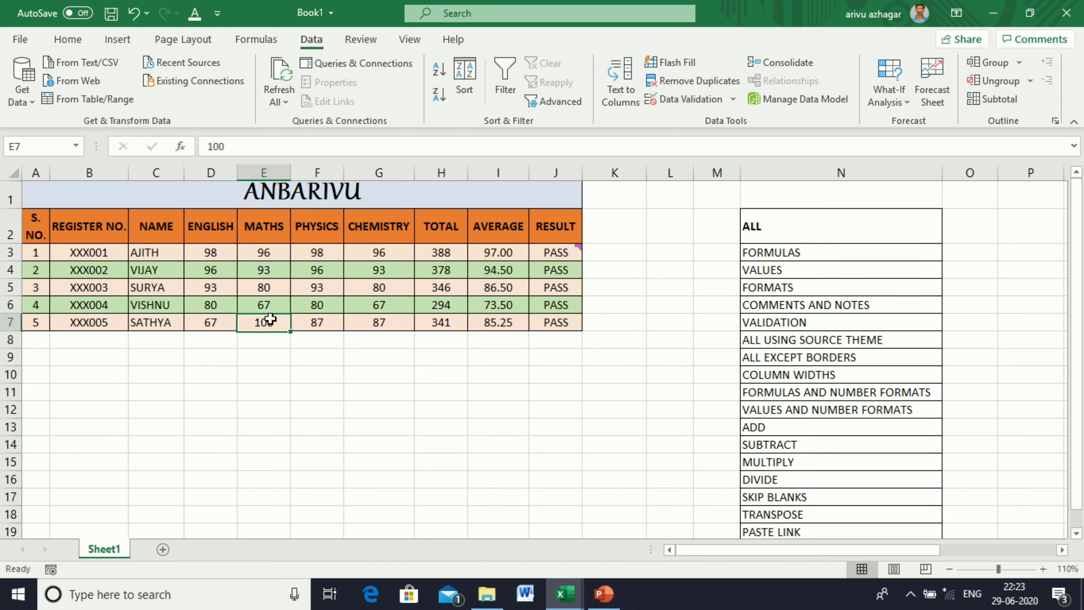
pyautogui.hotkey('ctrl', 'z')
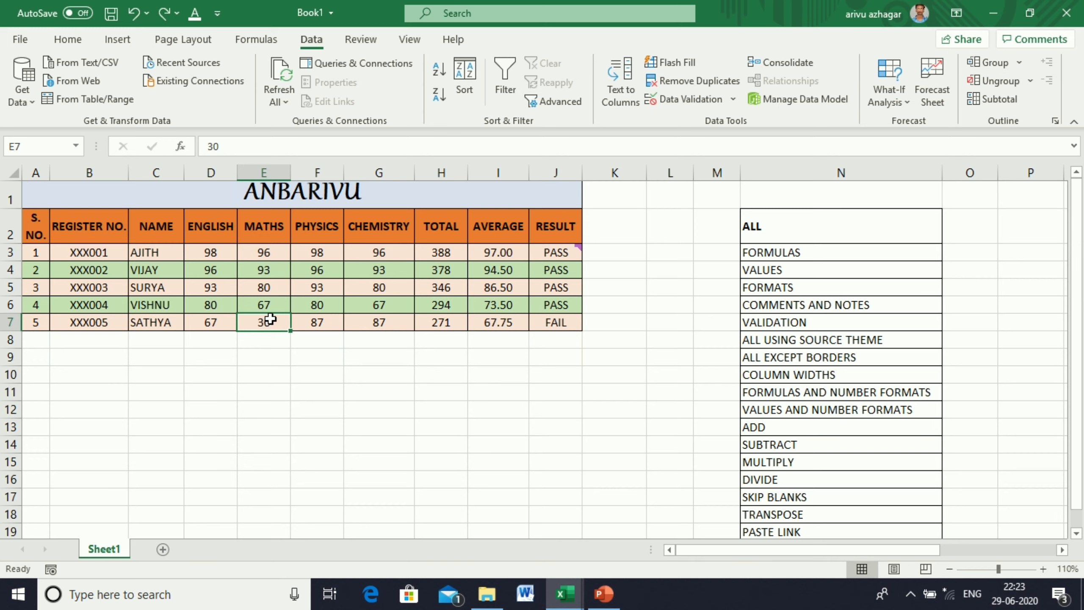
# Step: Confirm E7 rejects 101, keeping 30, then copy the marks D3:G7
pyautogui.write('1')
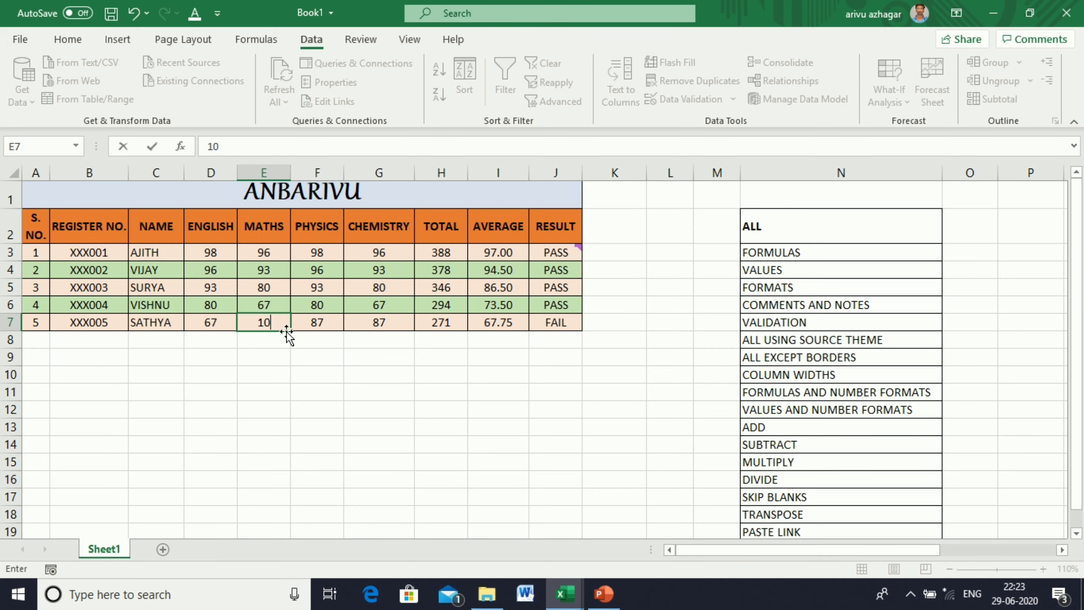
pyautogui.press('Return')
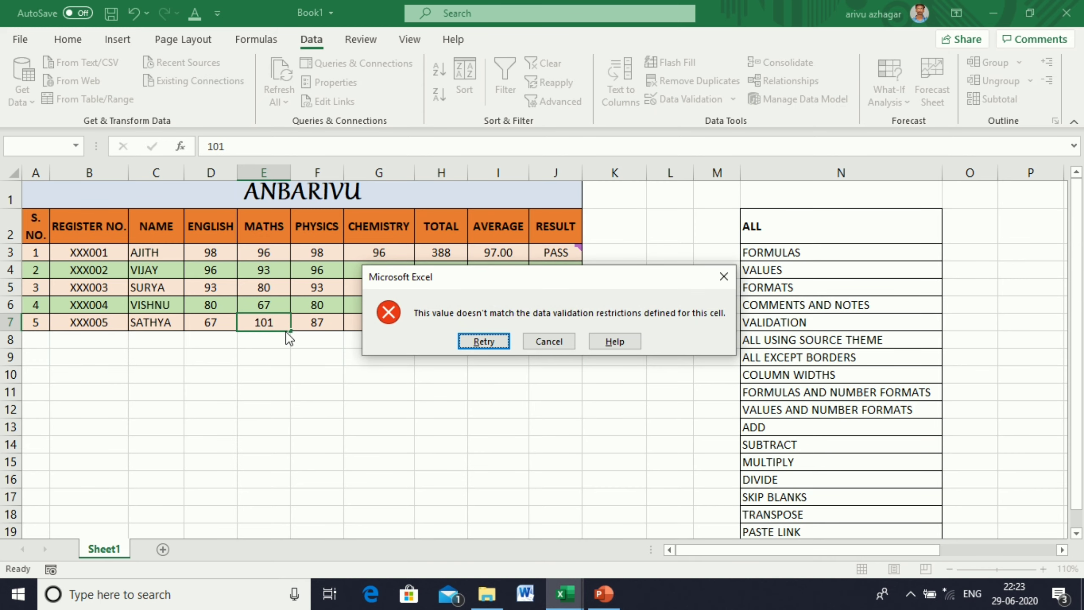
pyautogui.click(544, 339)
pyautogui.moveTo(204, 250); pyautogui.dragTo(372, 318)
pyautogui.hotkey('ctrl', 'c')
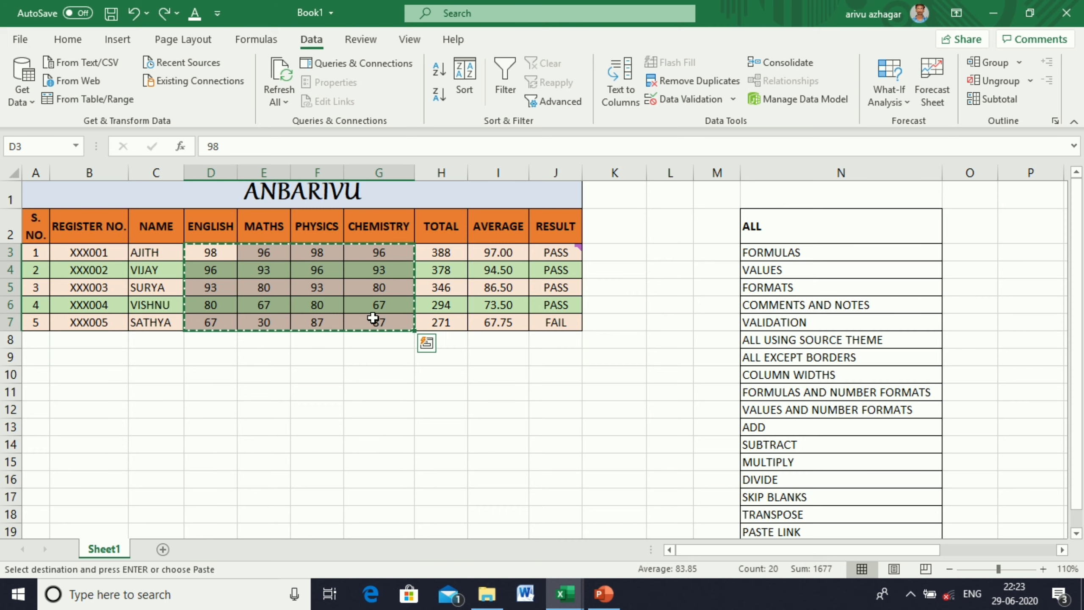
pyautogui.click(209, 363)
pyautogui.rightClick(211, 358)
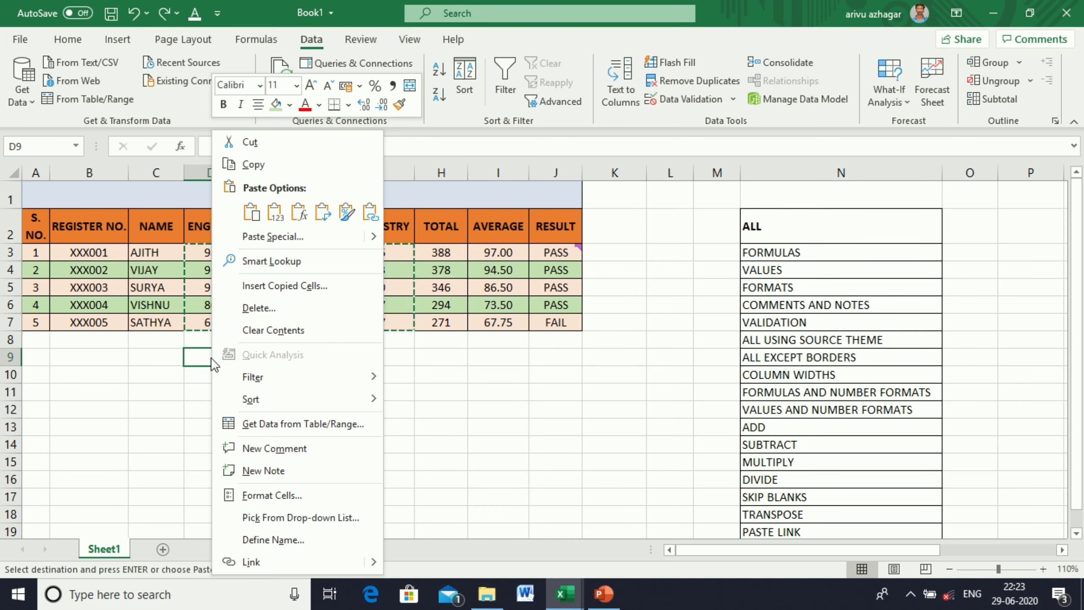
pyautogui.click(291, 238)
pyautogui.click(188, 227)
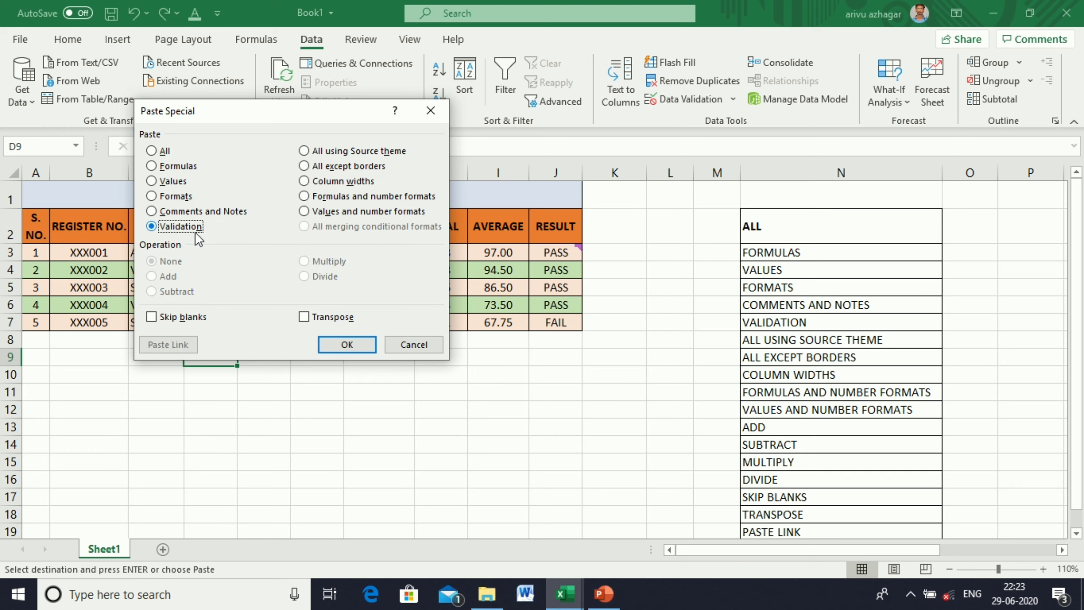
pyautogui.click(346, 344)
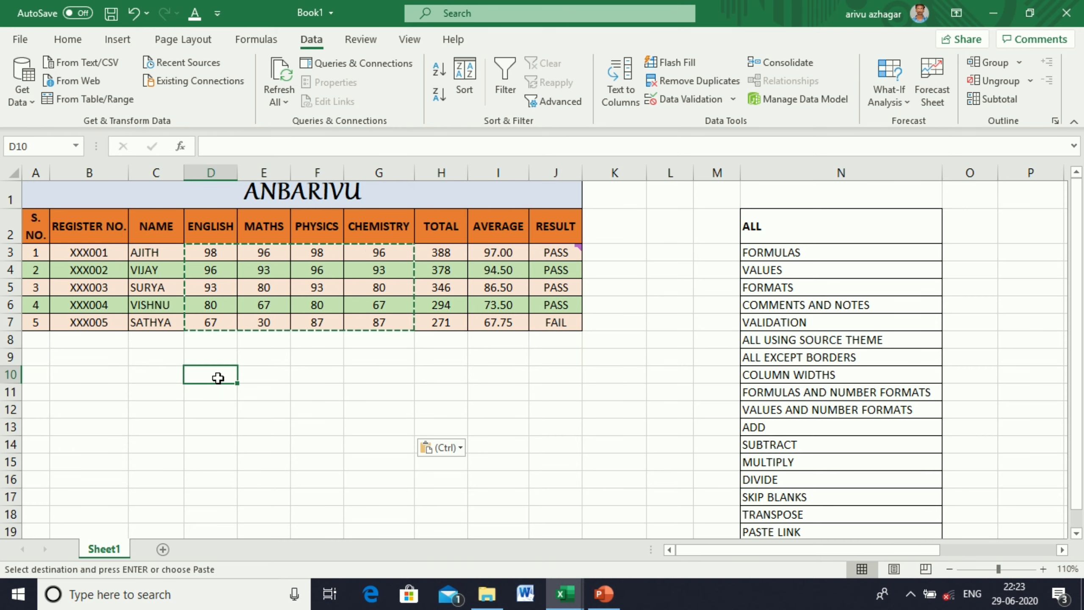
pyautogui.write('102')
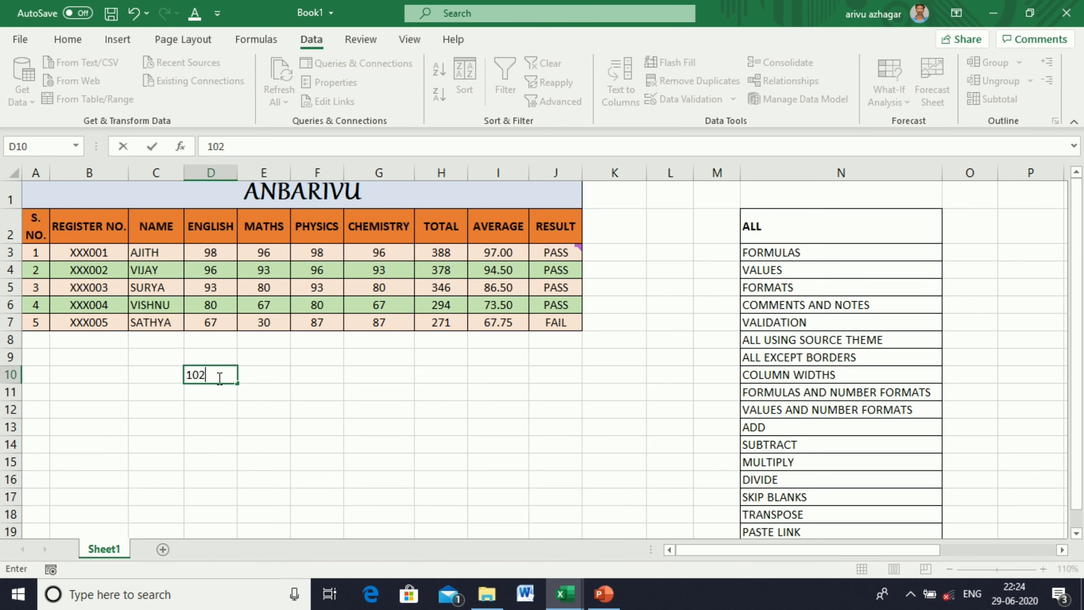
pyautogui.press('Return')
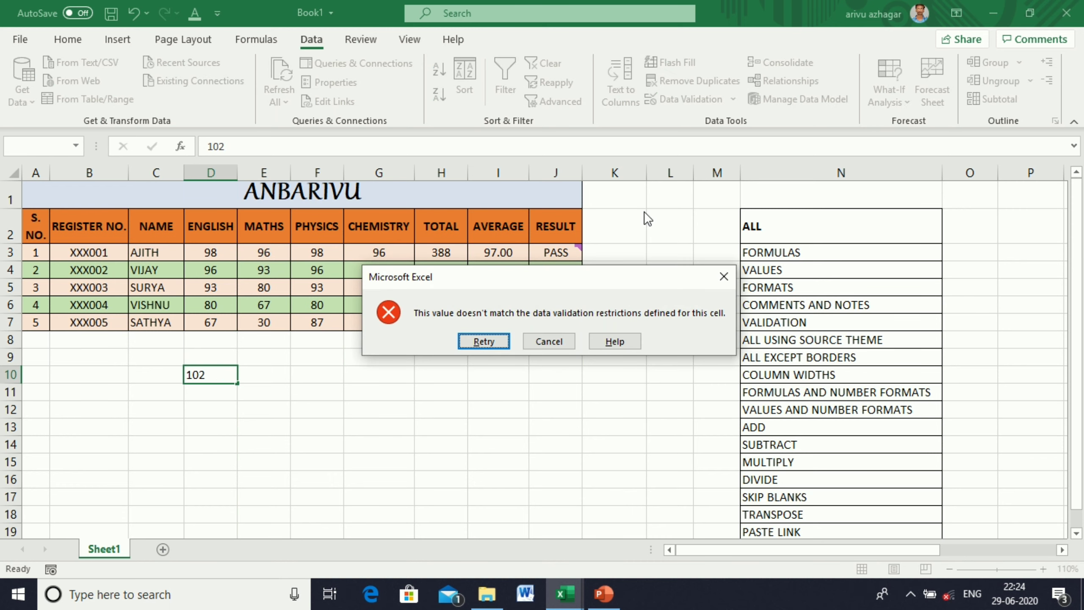
pyautogui.click(536, 342)
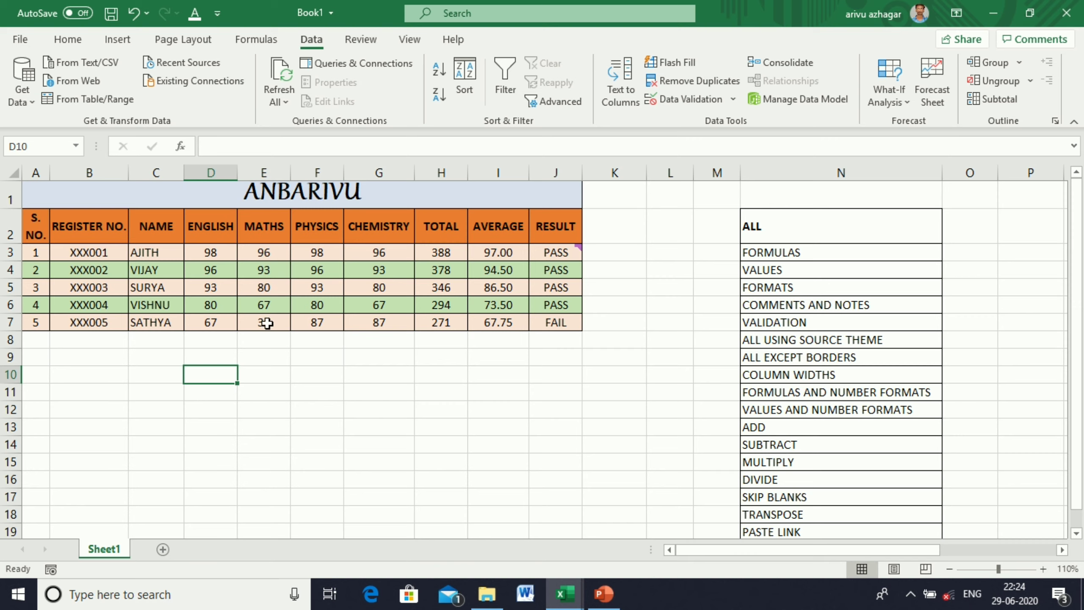
pyautogui.click(272, 373)
pyautogui.write('302')
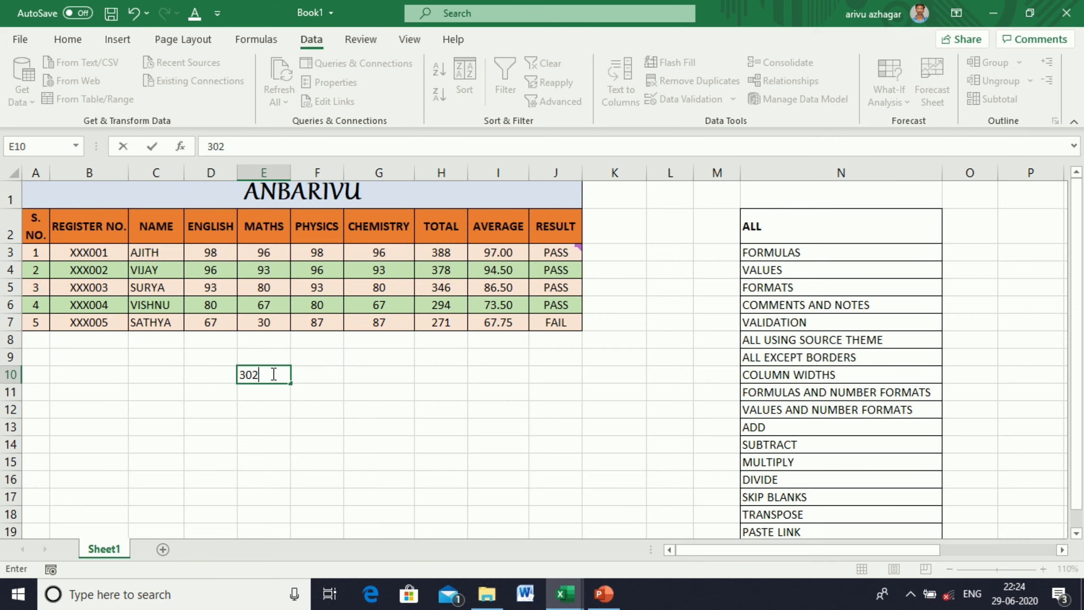
pyautogui.press('Return')
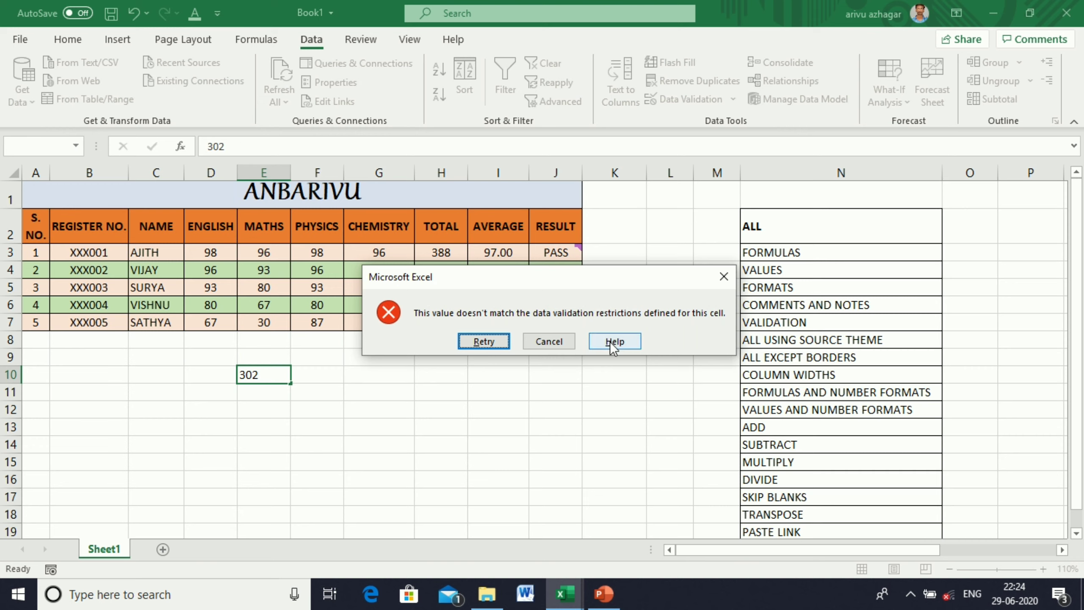
pyautogui.click(551, 341)
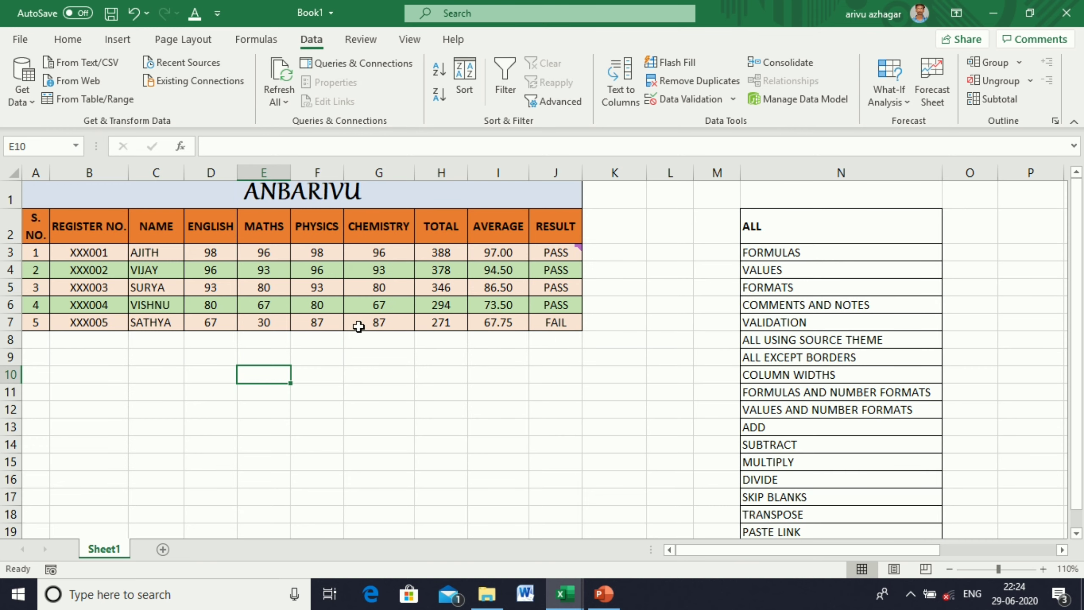
# Step: Copy A2:J7 and paste it into A9 with Paste Special All using Source theme
pyautogui.moveTo(34, 234); pyautogui.dragTo(536, 322)
pyautogui.hotkey('ctrl', 'c')
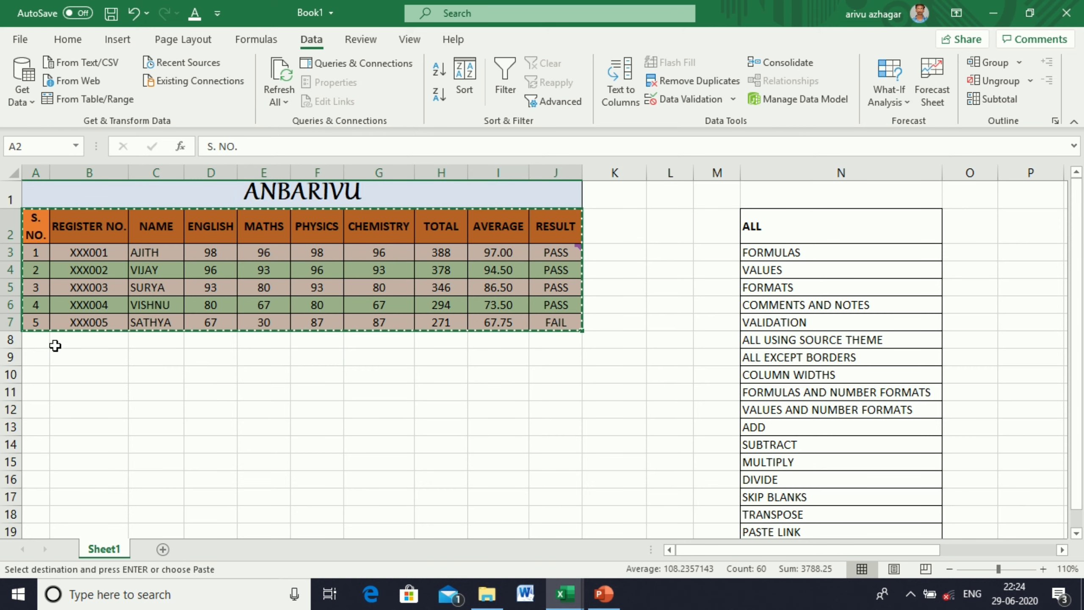
pyautogui.click(36, 361)
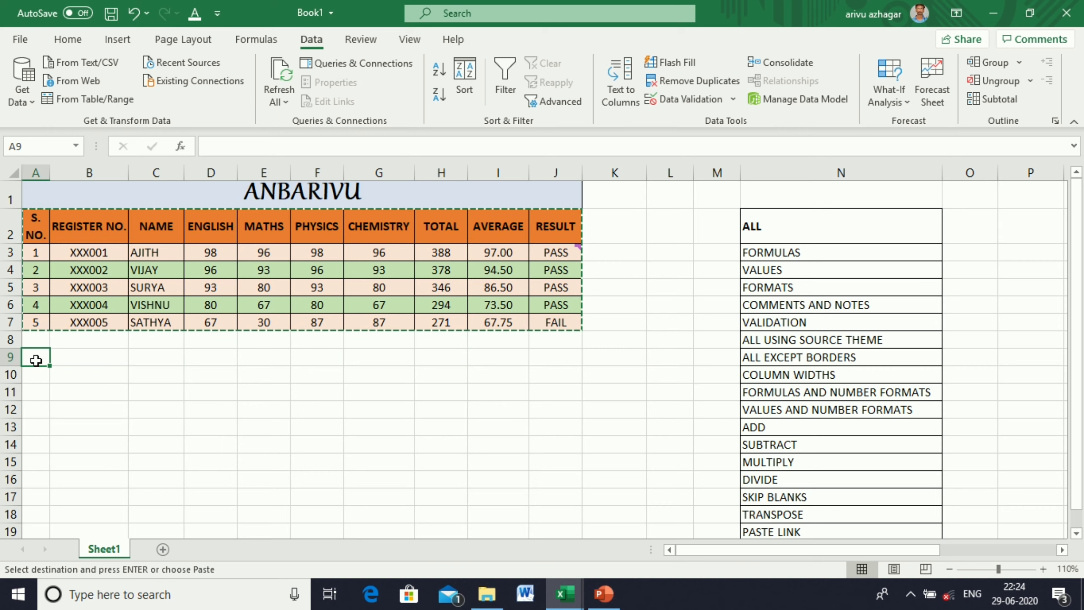
pyautogui.rightClick(36, 361)
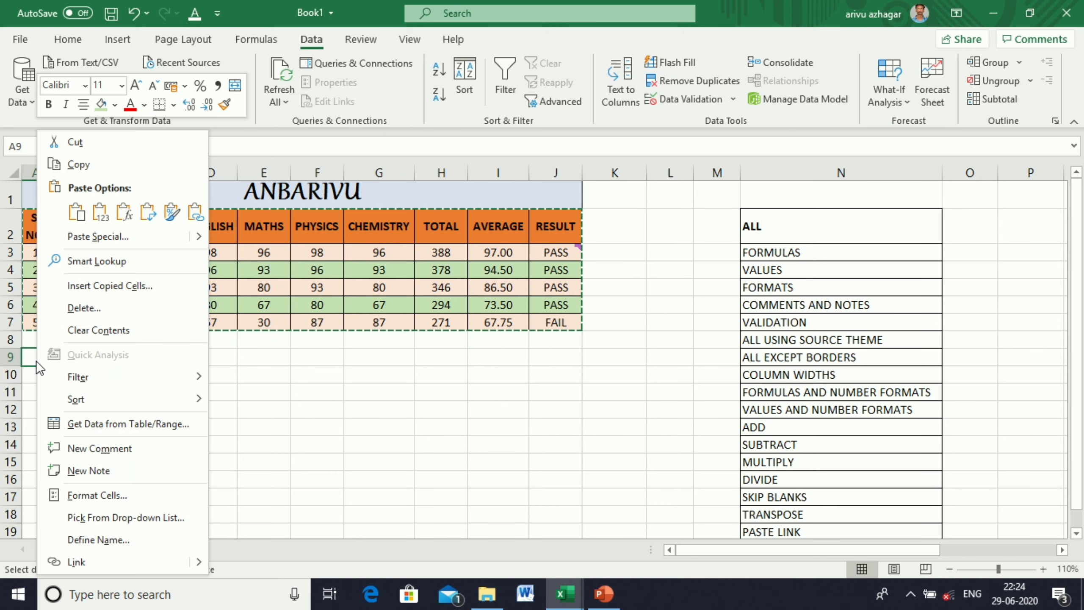
pyautogui.click(111, 233)
pyautogui.click(238, 143)
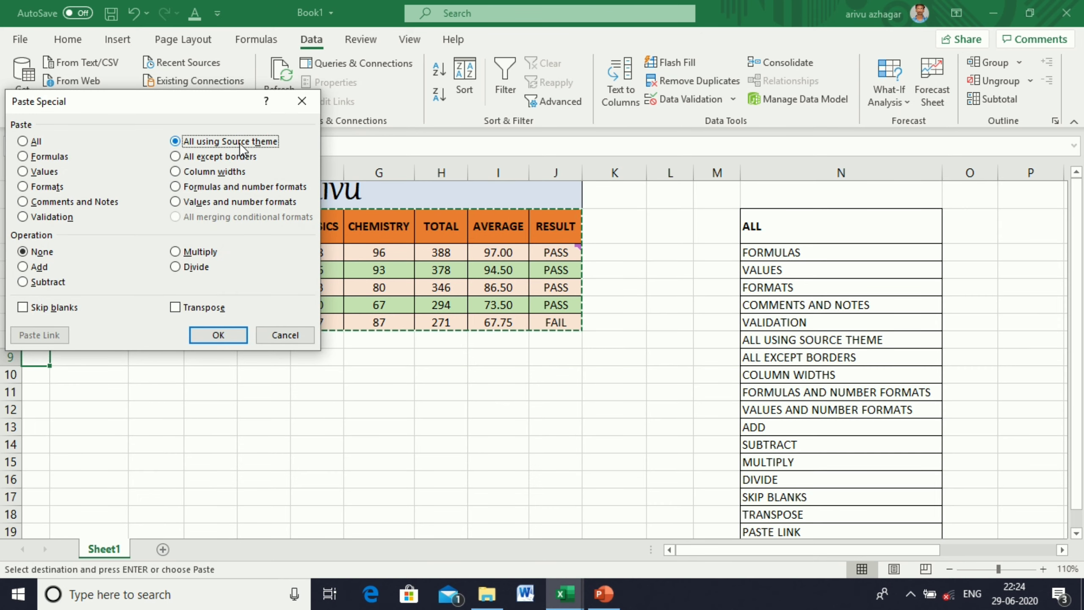
pyautogui.click(212, 336)
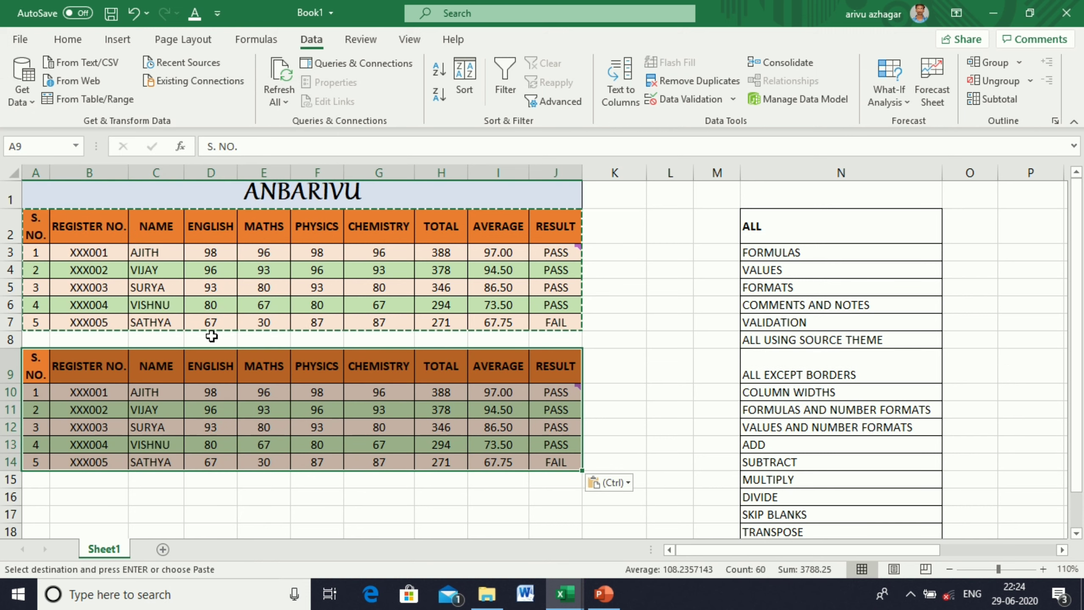
# Step: Compare the pasted TOTAL and AVERAGE formulas in H10 and I10 with H3 and I3
pyautogui.click(450, 258)
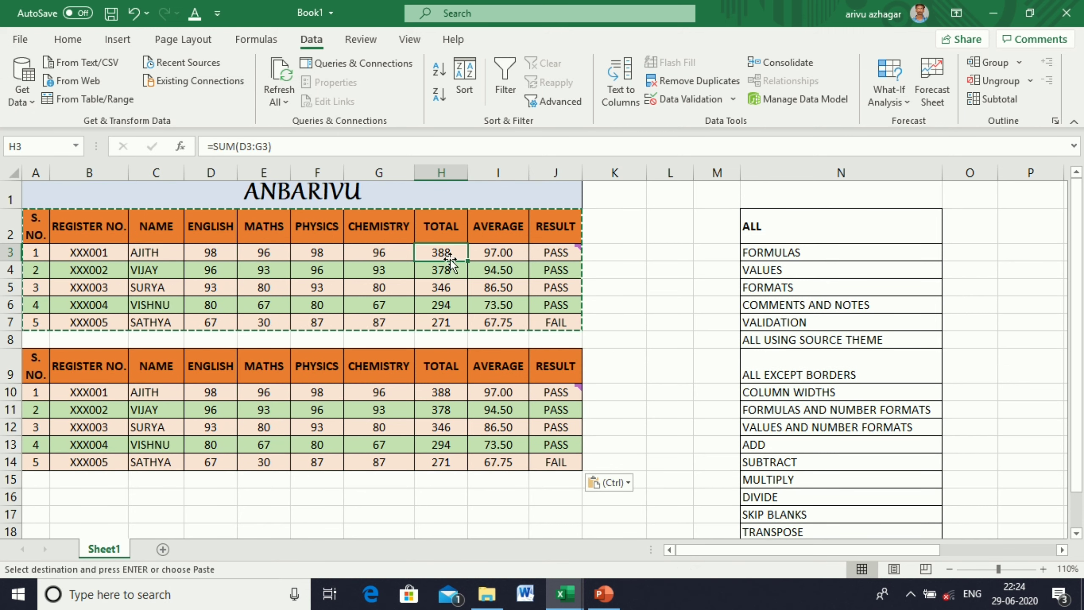
pyautogui.click(448, 390)
pyautogui.click(481, 397)
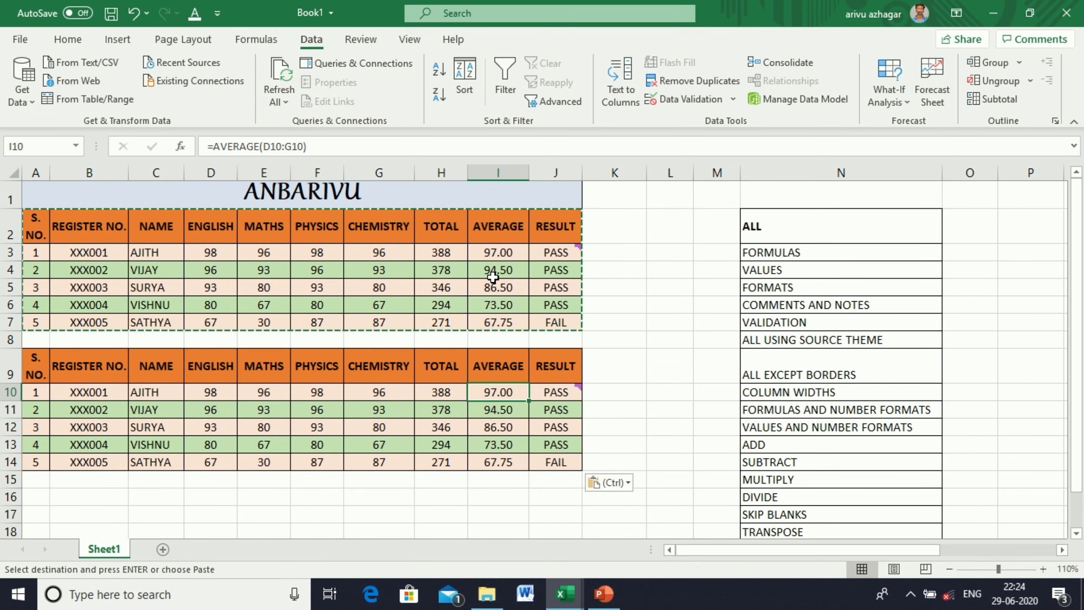
pyautogui.click(497, 254)
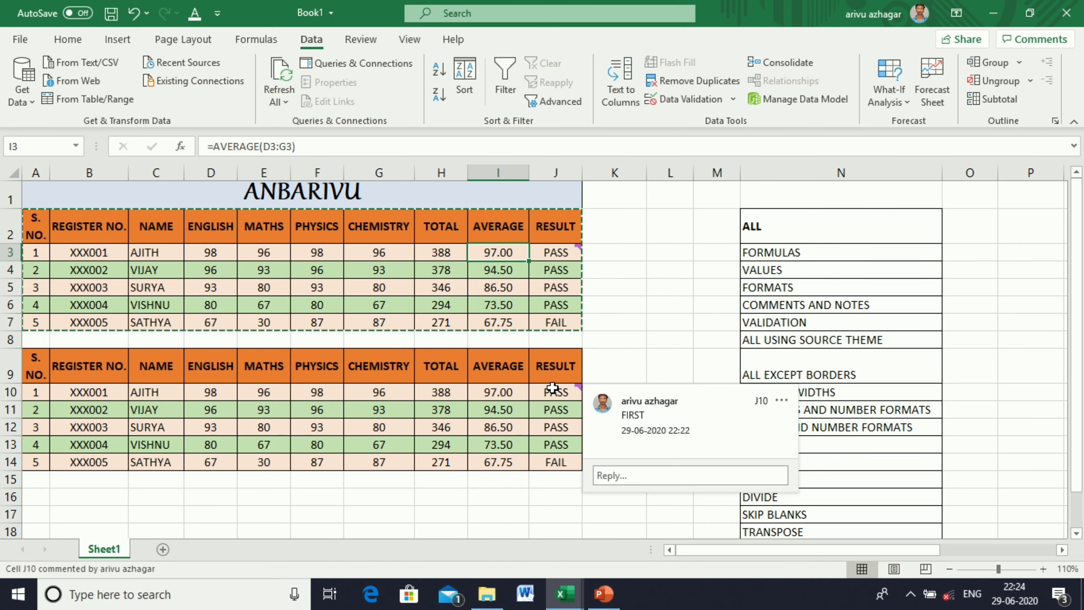
# Step: Test validation by entering 101 in E13, cancelling the error to keep 67
pyautogui.click(278, 444)
pyautogui.write('101')
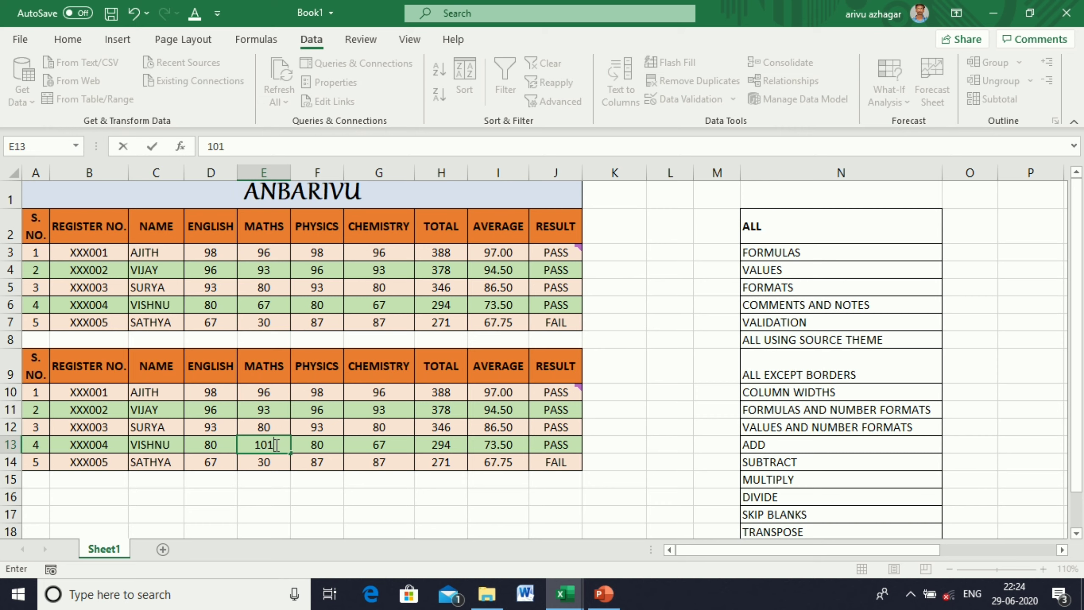
pyautogui.press('Return')
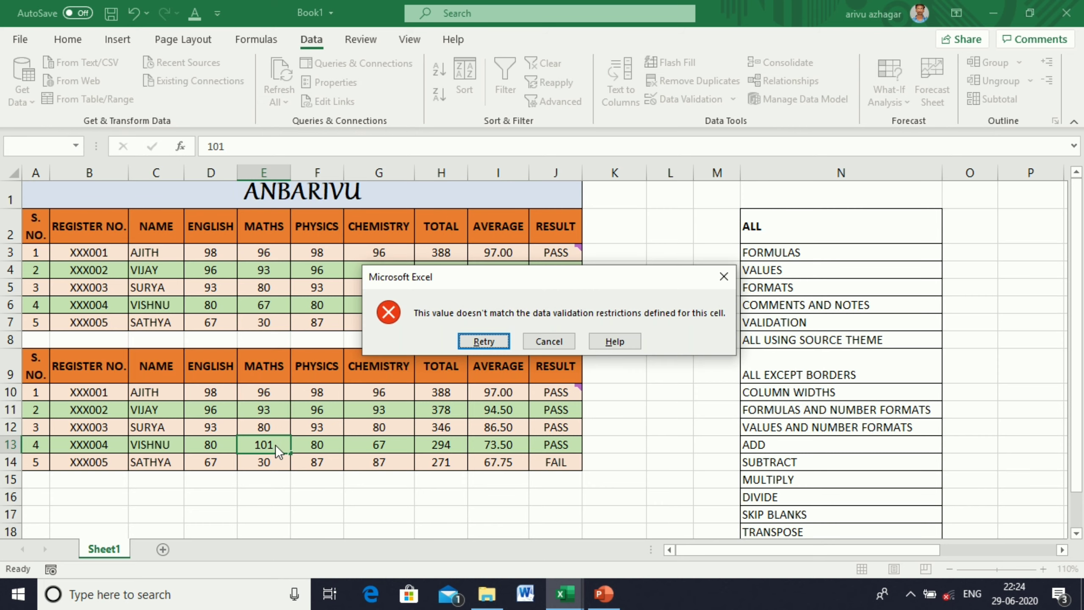
pyautogui.click(554, 341)
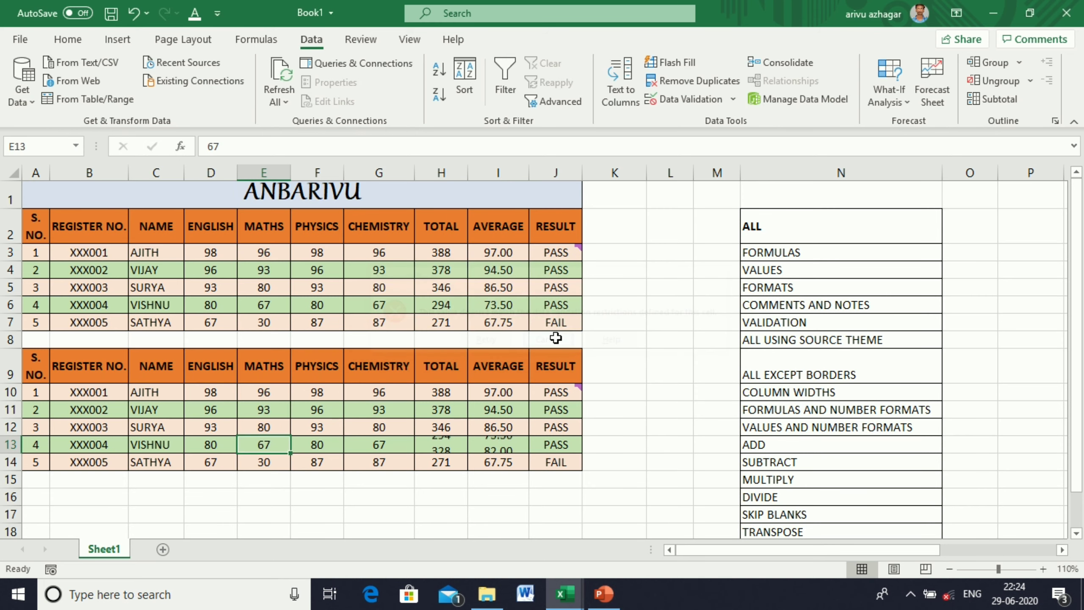
pyautogui.click(660, 440)
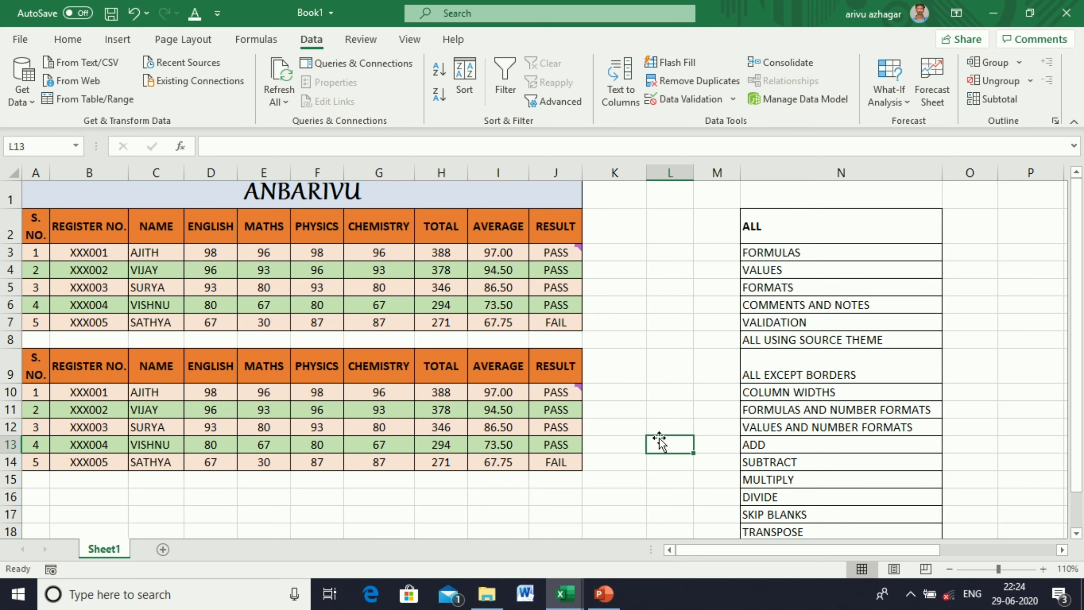
# Step: Undo the source-theme paste and repaste A2:J7 into A9 with All except borders
pyautogui.click(136, 13)
pyautogui.click(555, 497)
pyautogui.moveTo(41, 219); pyautogui.dragTo(549, 317)
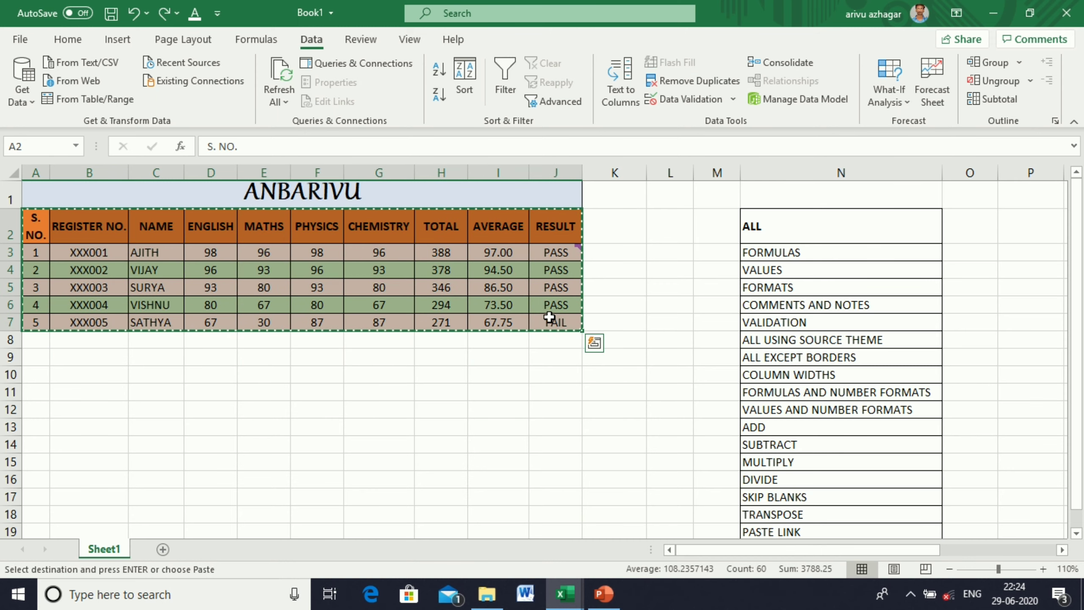
pyautogui.click(33, 362)
pyautogui.rightClick(34, 356)
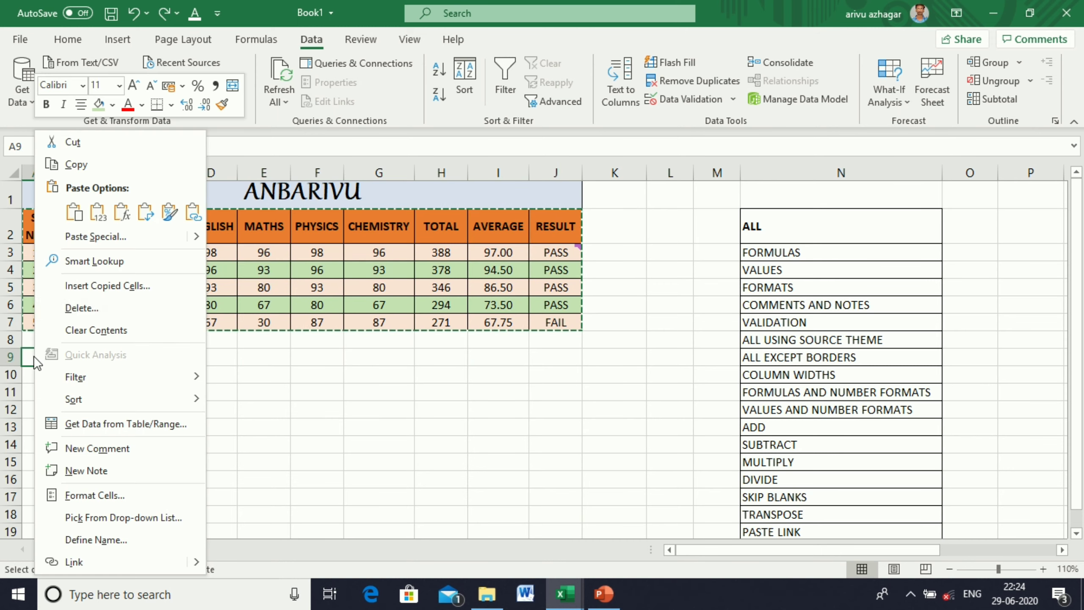
pyautogui.click(111, 236)
pyautogui.click(218, 161)
pyautogui.click(201, 334)
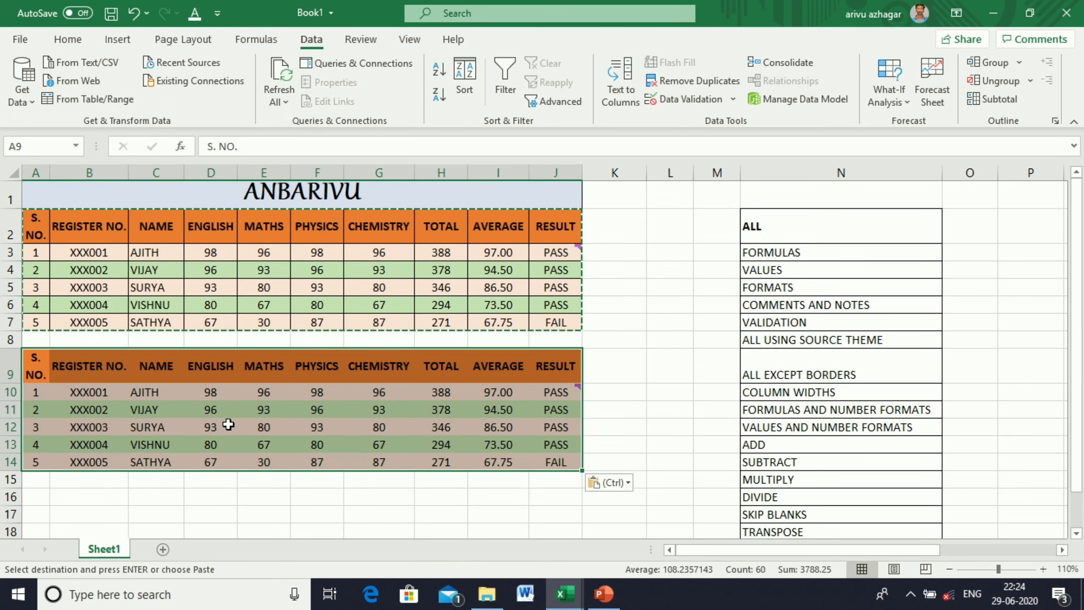
# Step: Inspect the pasted TOTAL and AVERAGE formulas in H10 and I10, then undo the borderless paste
pyautogui.click(616, 448)
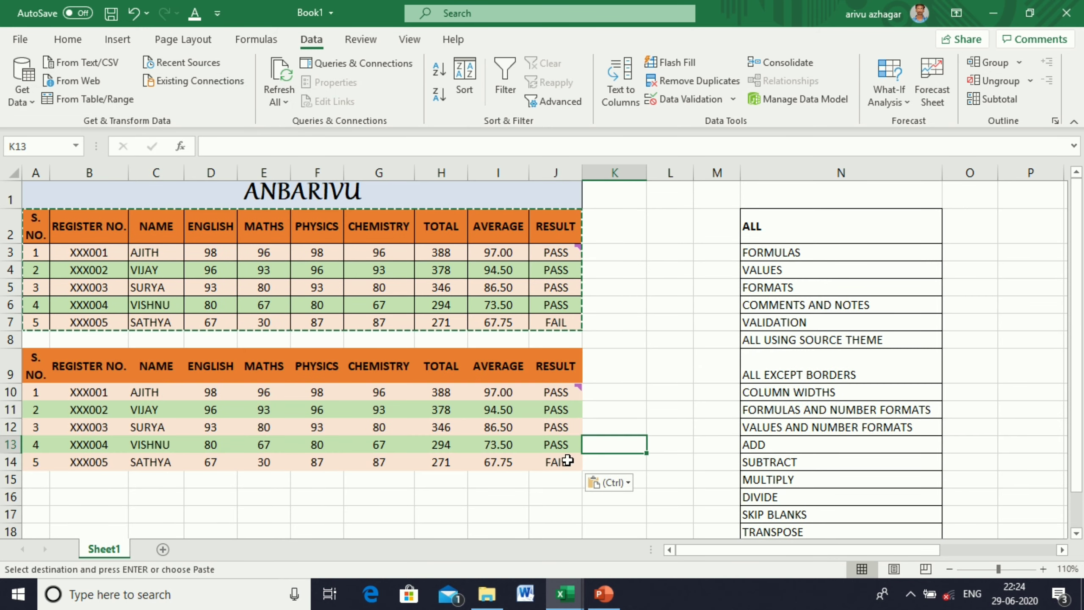
pyautogui.click(450, 393)
pyautogui.click(482, 390)
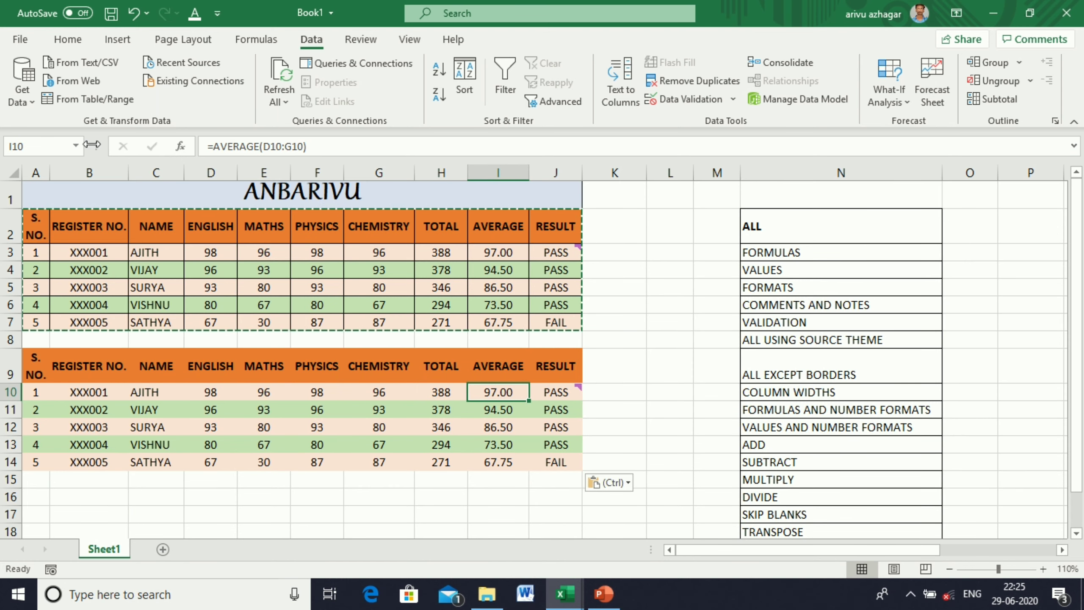
pyautogui.click(134, 13)
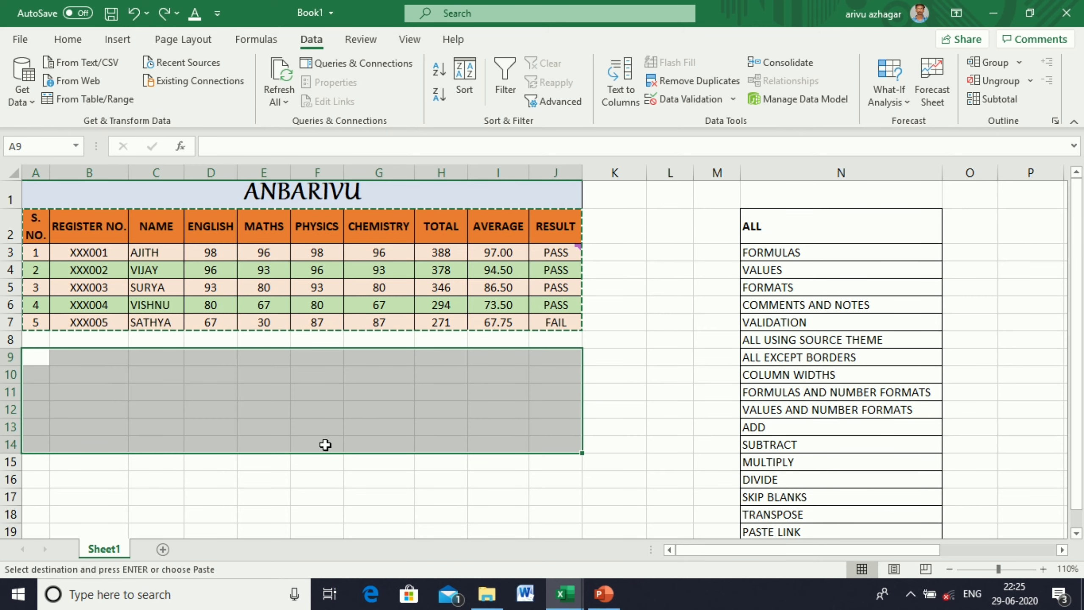
# Step: Reselect the marks table A2:J7 and bring up Paste Special at A9, cancelling without pasting
pyautogui.click(346, 479)
pyautogui.moveTo(46, 239); pyautogui.dragTo(547, 318)
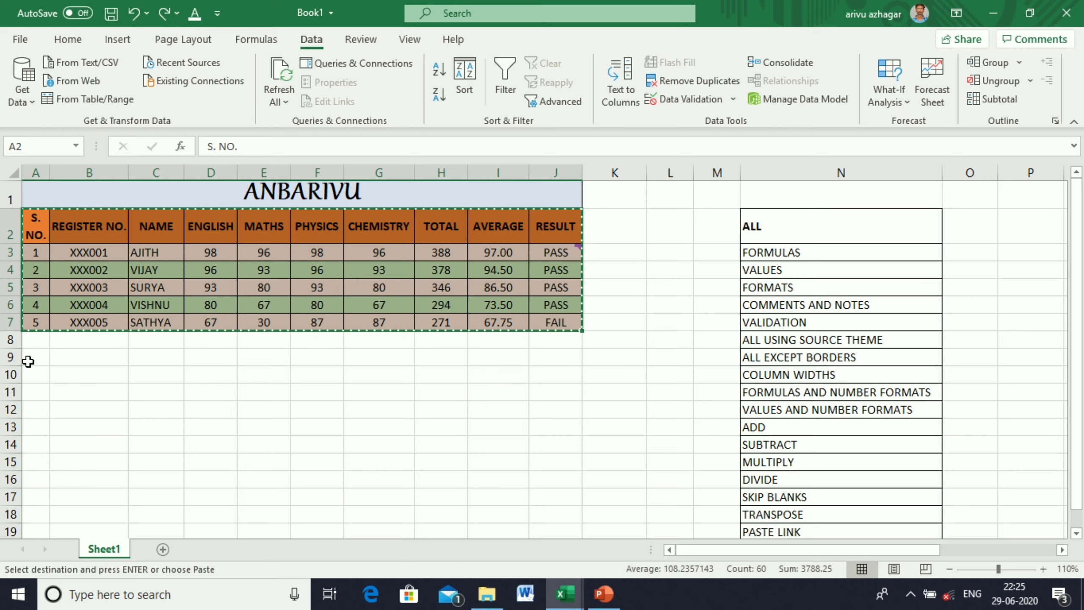
pyautogui.click(29, 361)
pyautogui.rightClick(37, 361)
pyautogui.click(156, 239)
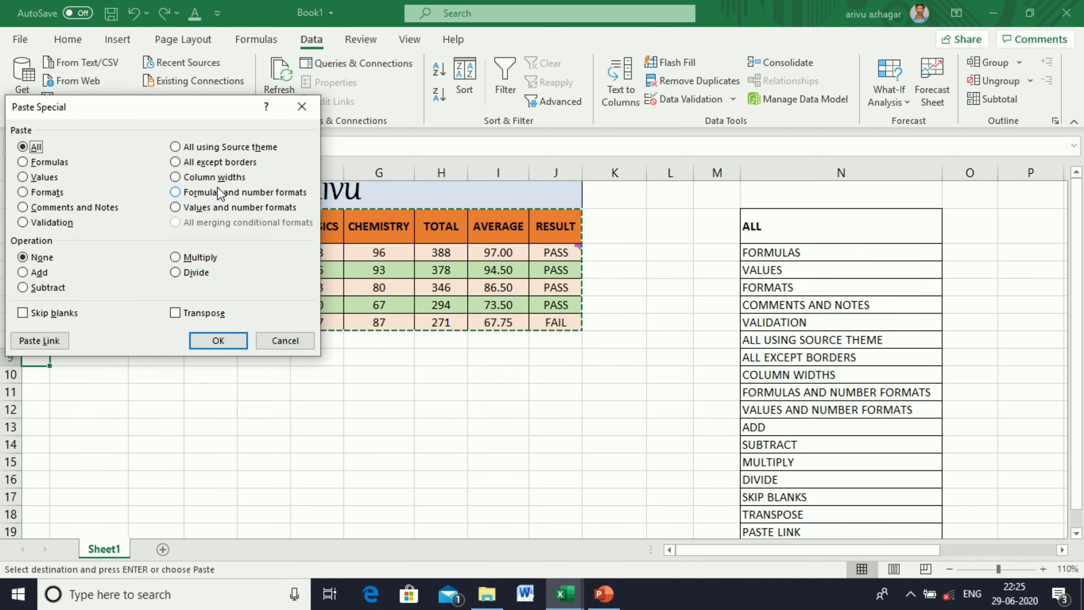
pyautogui.click(286, 344)
pyautogui.click(335, 429)
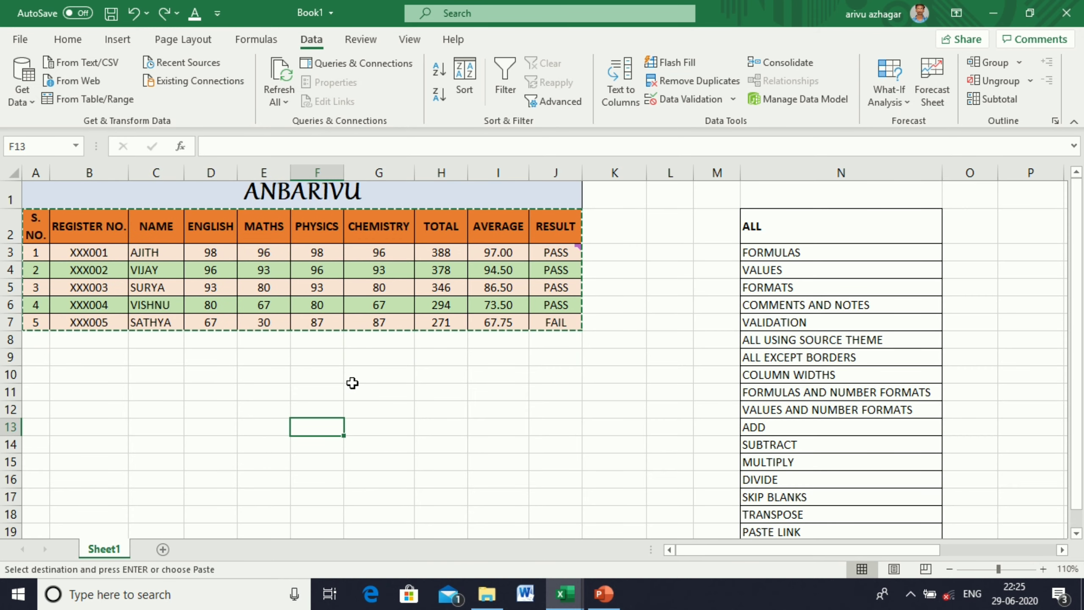
# Step: Cancel the pending table copy and copy the CHEMISTRY column G2:G7
pyautogui.press('Escape')
pyautogui.moveTo(374, 234); pyautogui.dragTo(377, 320)
pyautogui.hotkey('ctrl', 'c')
# Step: Paste only column widths at F9 to widen PHYSICS column F, then copy A2:J7 again
pyautogui.click(299, 355)
pyautogui.rightClick(304, 357)
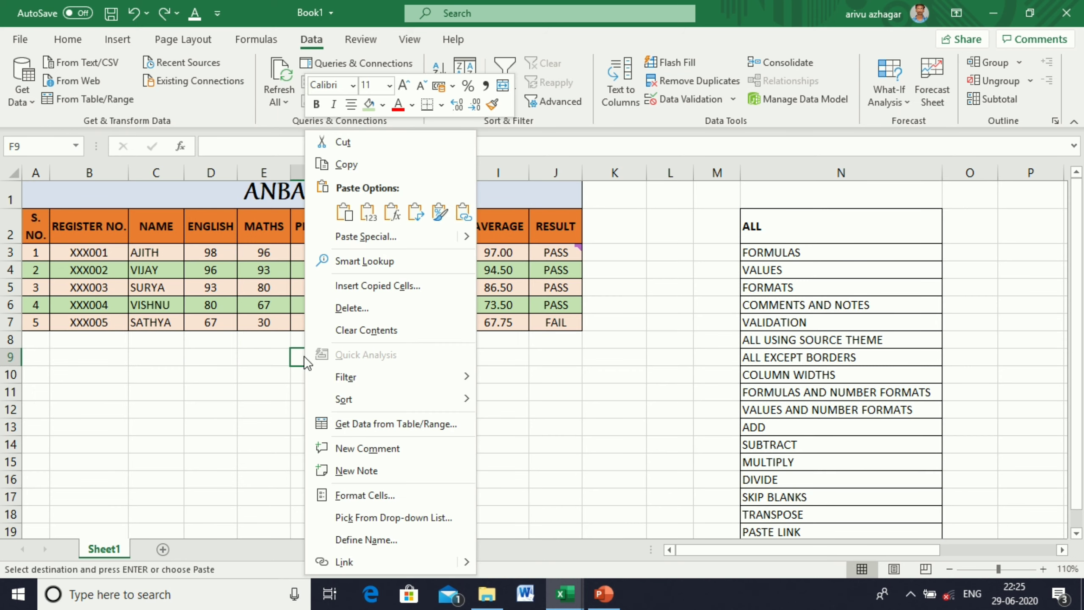
pyautogui.click(365, 237)
pyautogui.click(417, 181)
pyautogui.click(422, 343)
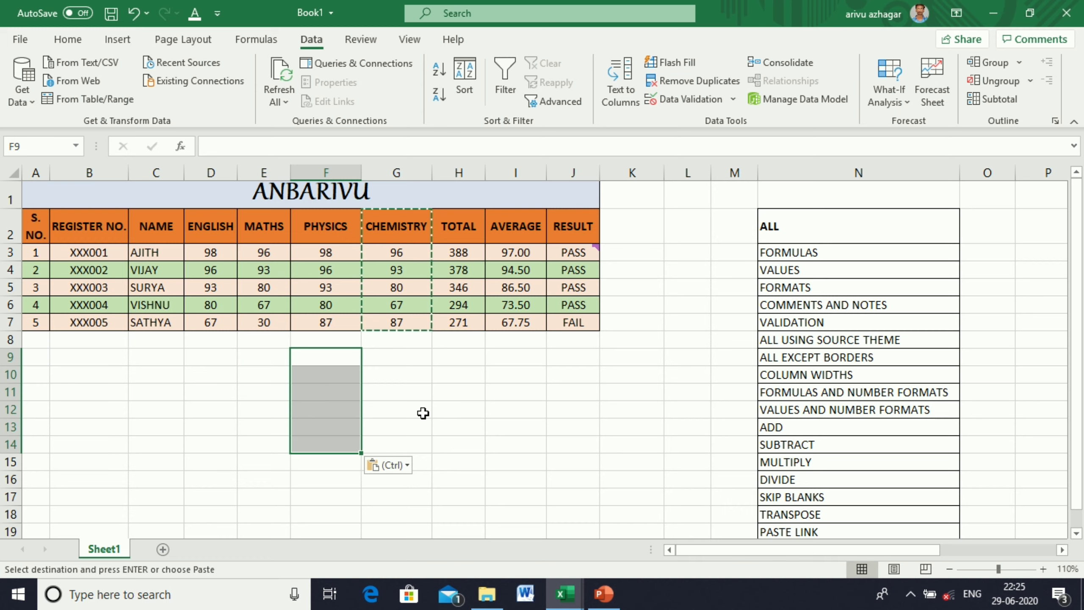
pyautogui.moveTo(36, 228); pyautogui.dragTo(564, 317)
pyautogui.hotkey('ctrl', 'c')
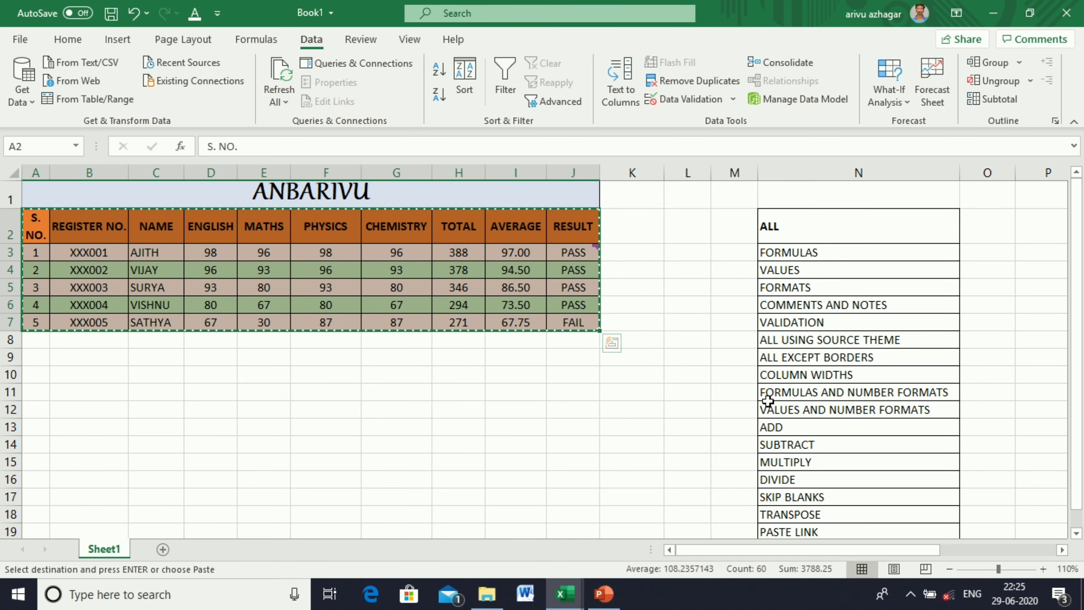
pyautogui.click(35, 358)
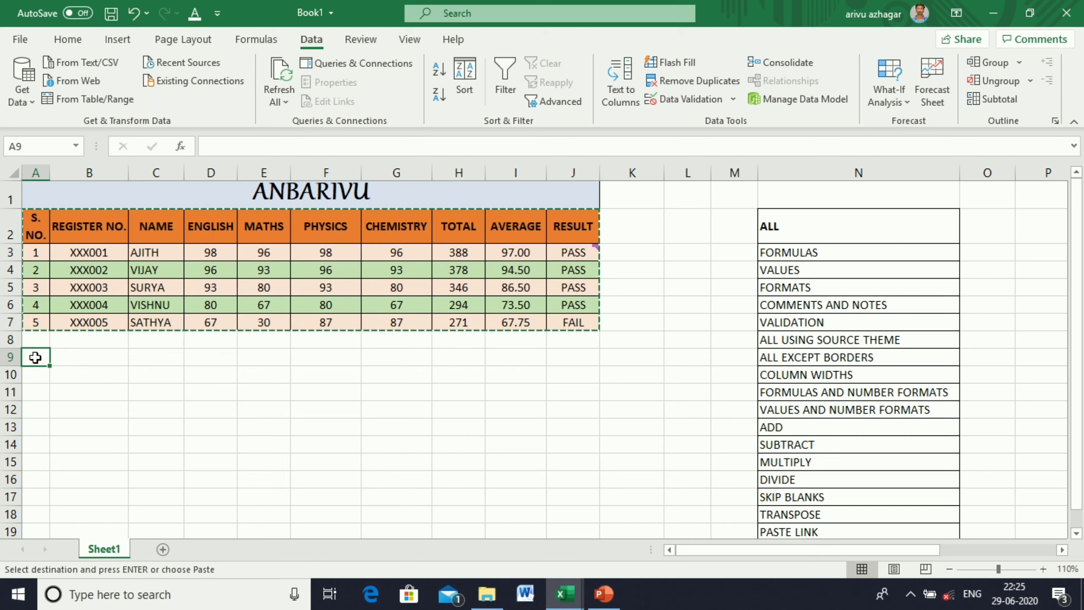
pyautogui.rightClick(35, 357)
pyautogui.click(122, 237)
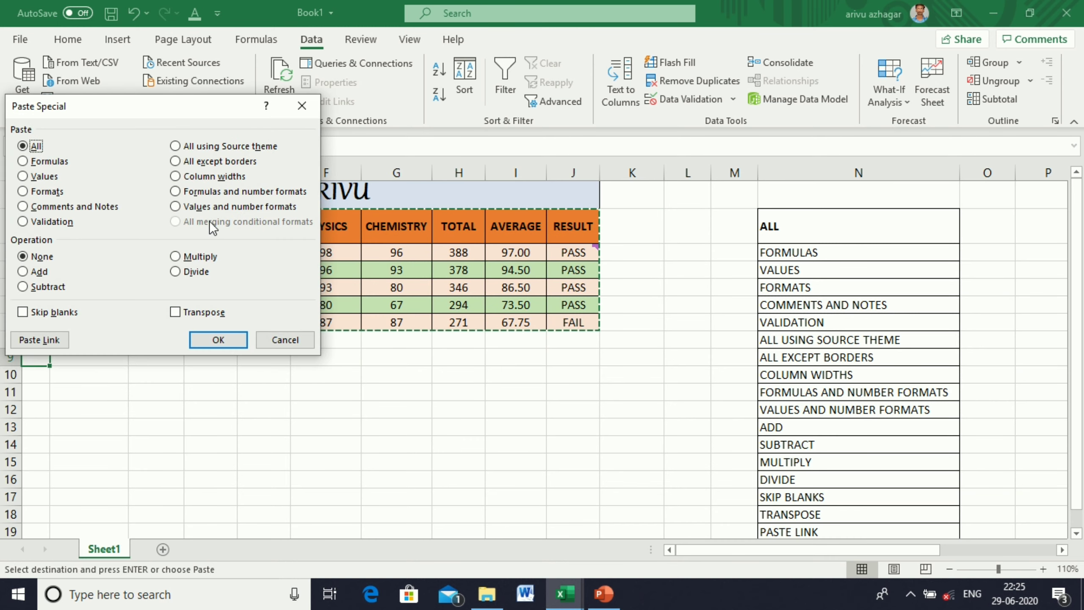
pyautogui.click(222, 193)
pyautogui.click(217, 340)
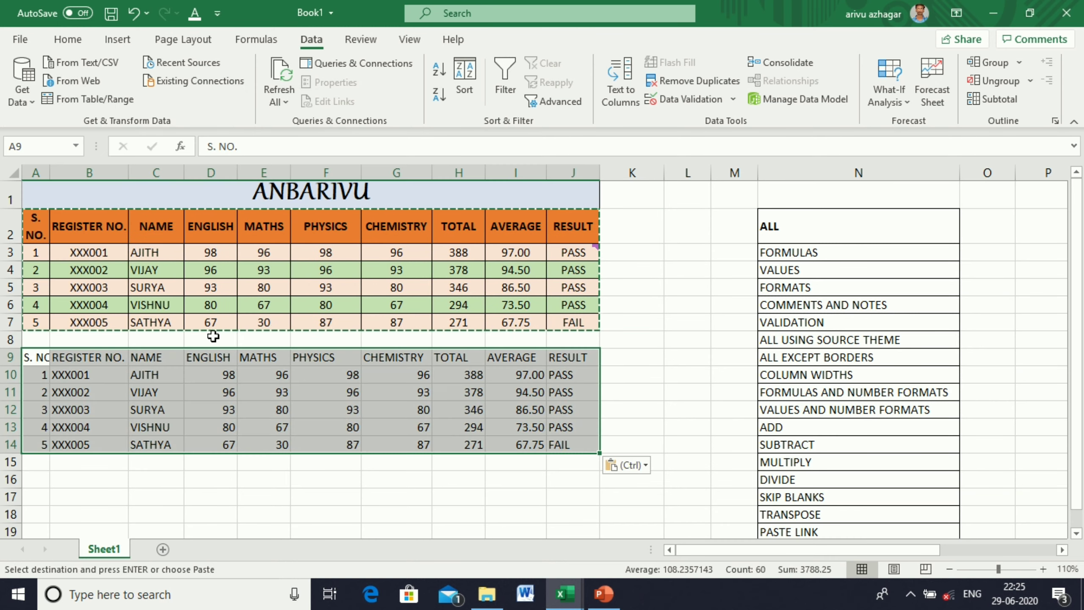
pyautogui.click(447, 374)
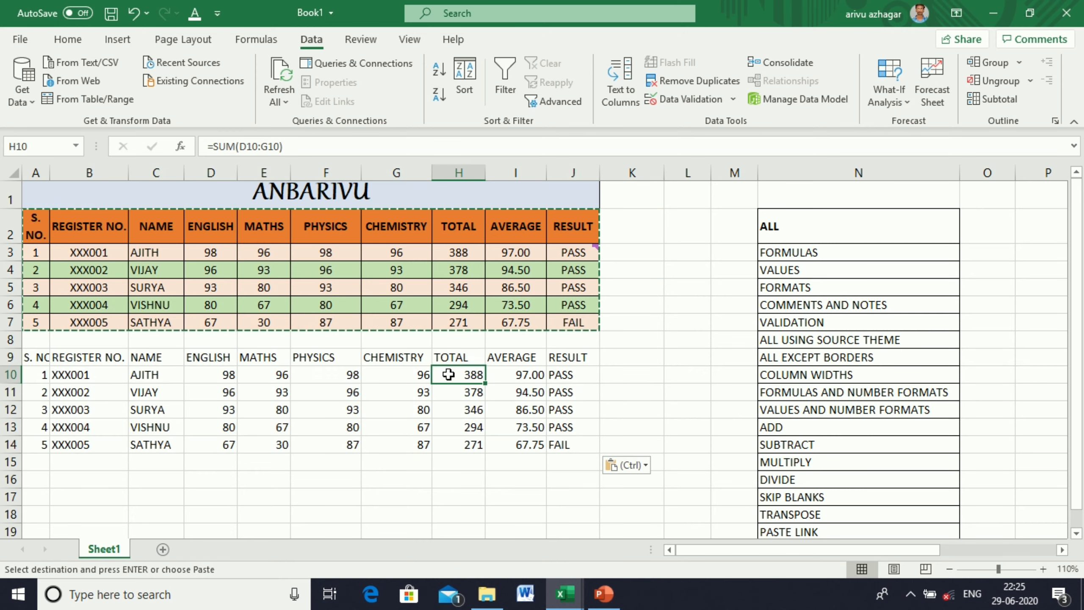
pyautogui.click(493, 375)
pyautogui.click(461, 288)
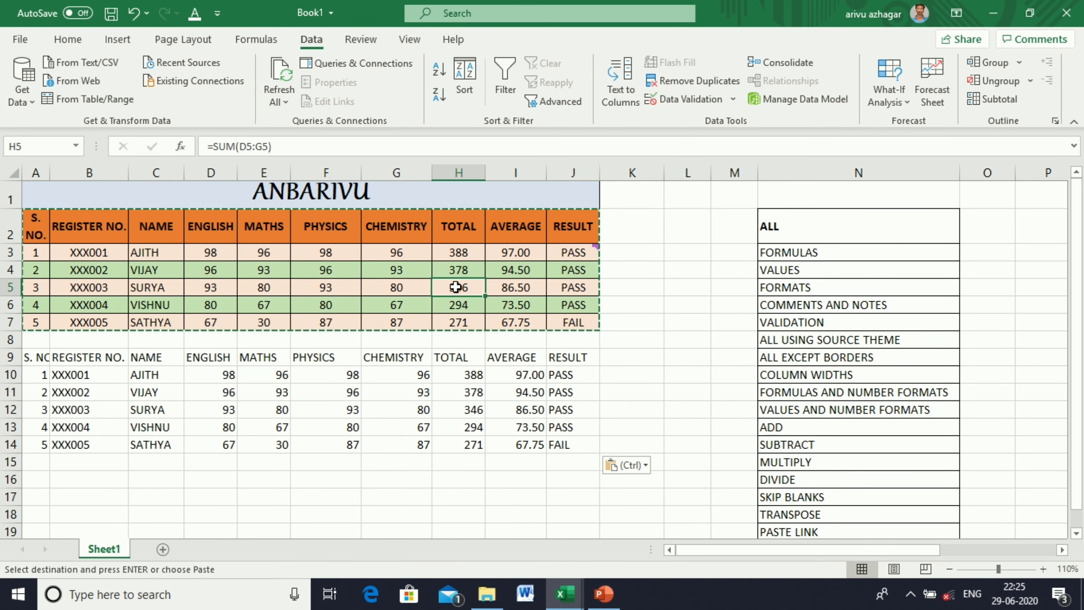
pyautogui.click(514, 287)
pyautogui.click(564, 286)
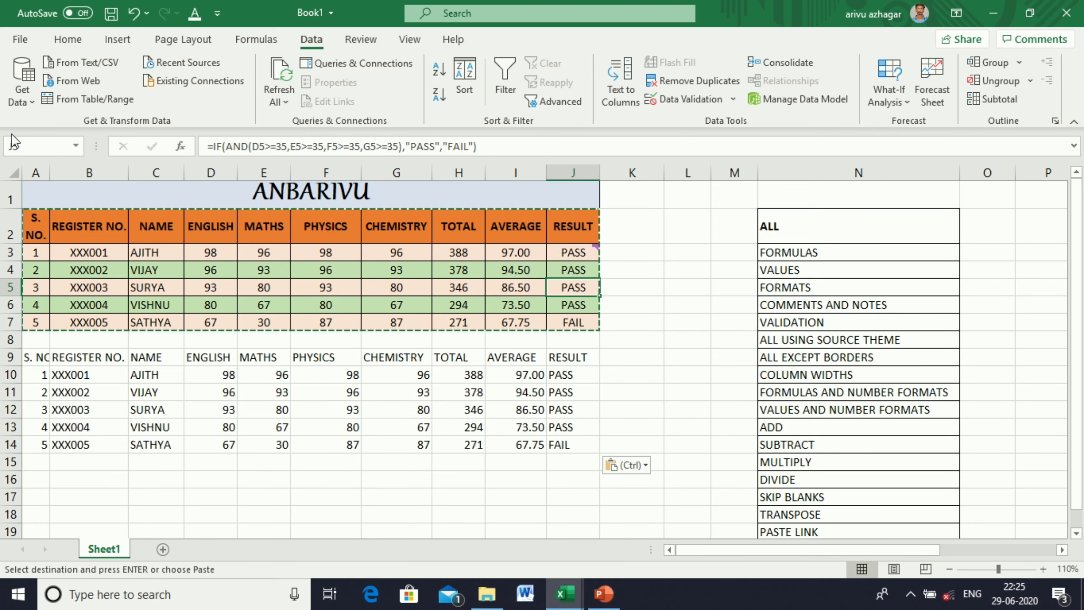
pyautogui.click(134, 13)
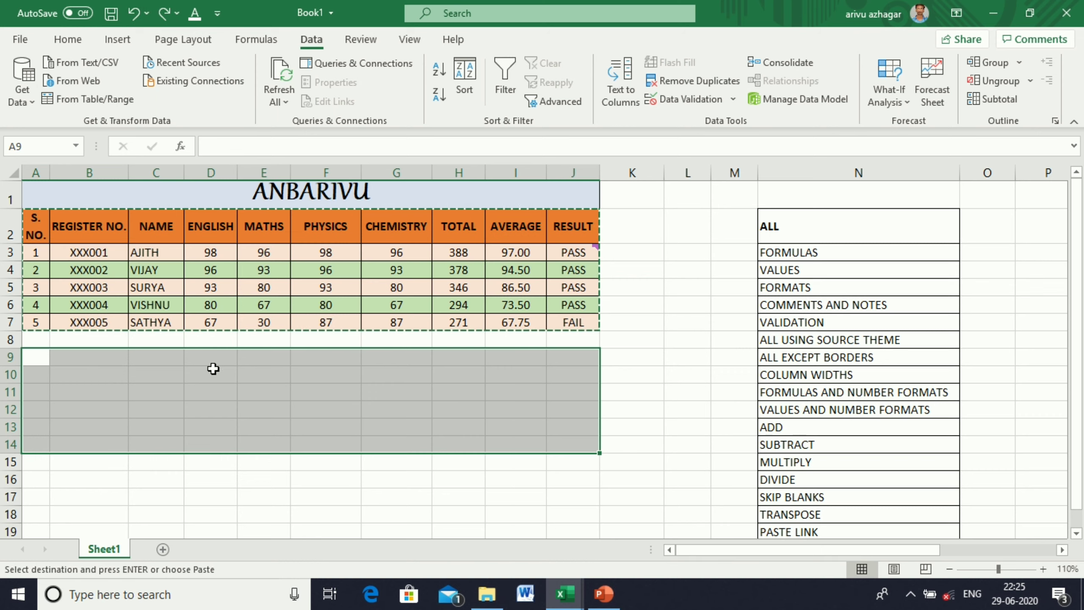
pyautogui.click(310, 459)
pyautogui.moveTo(34, 226); pyautogui.dragTo(589, 326)
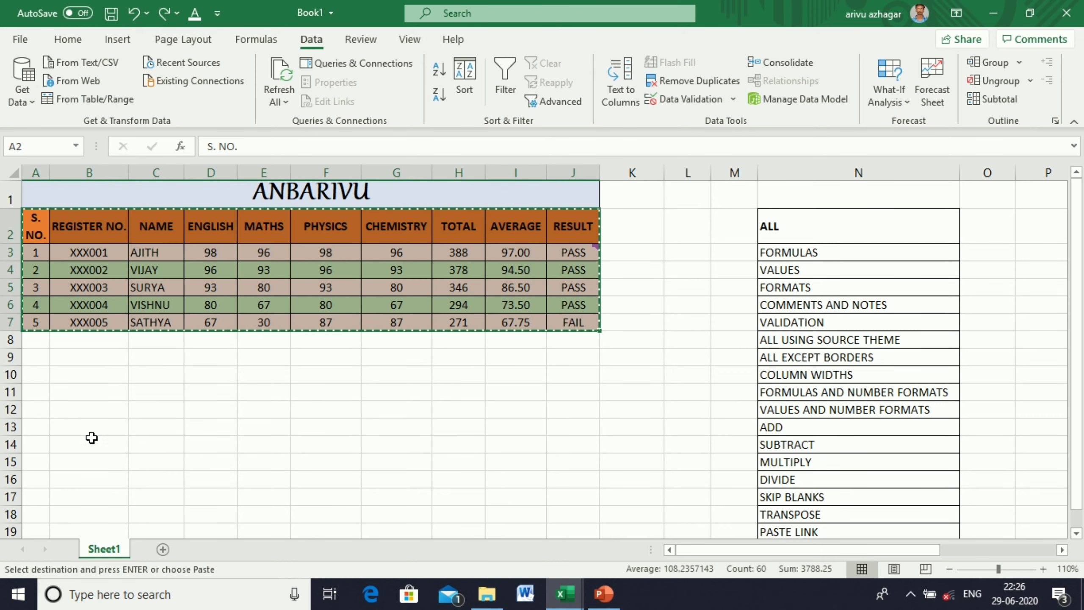
pyautogui.click(37, 358)
pyautogui.rightClick(38, 361)
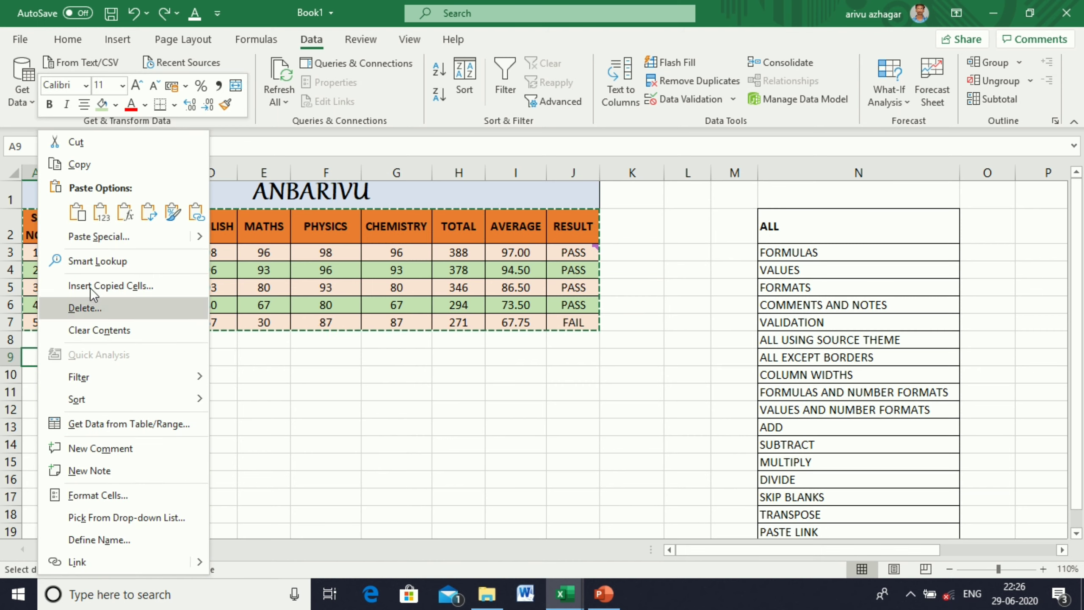
pyautogui.click(111, 236)
pyautogui.click(217, 203)
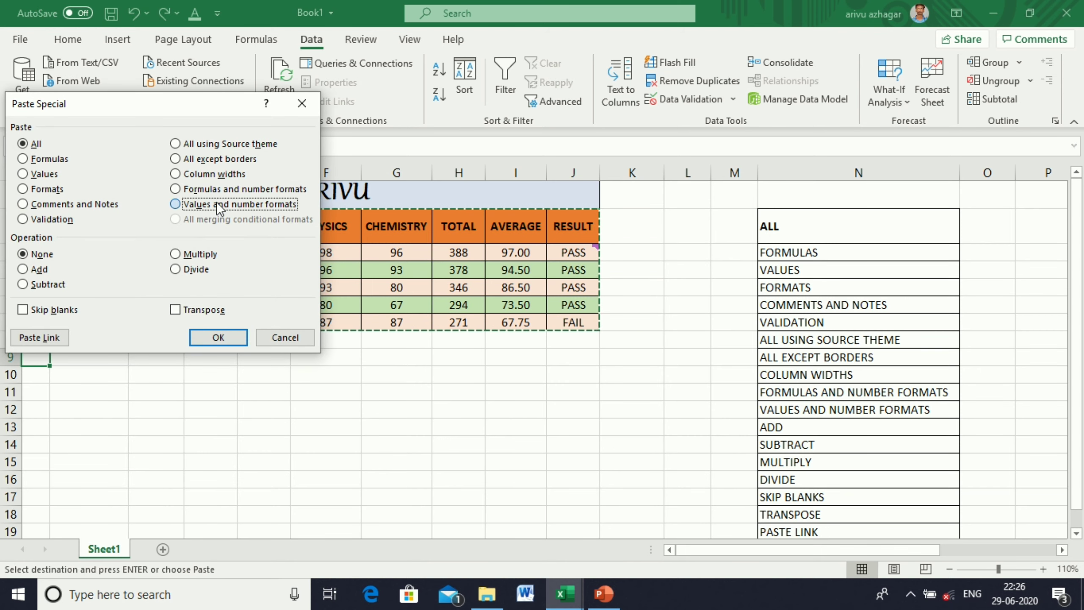
pyautogui.click(218, 337)
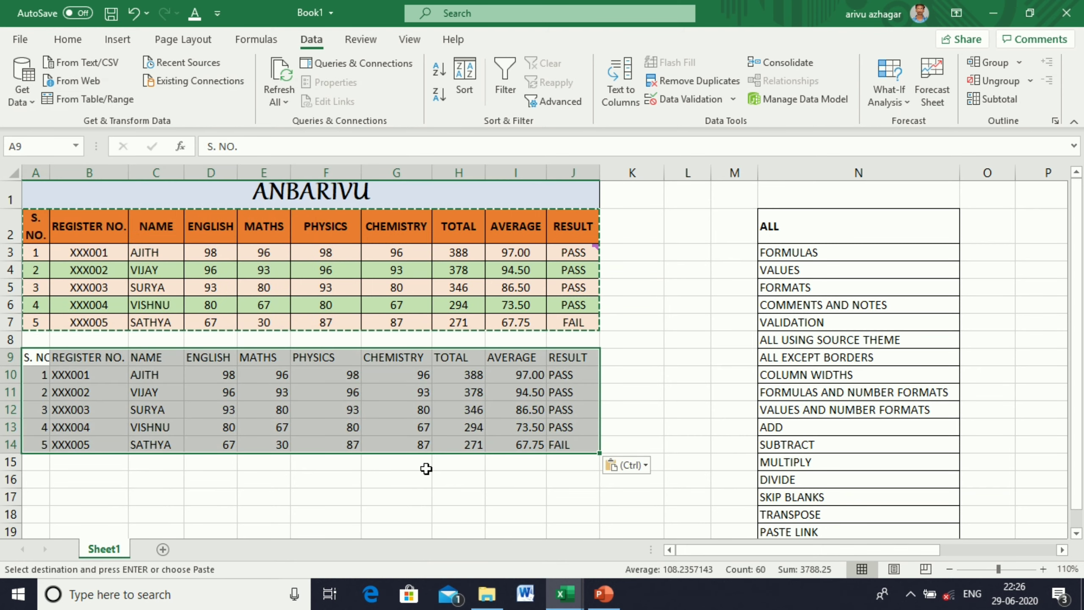
pyautogui.click(439, 376)
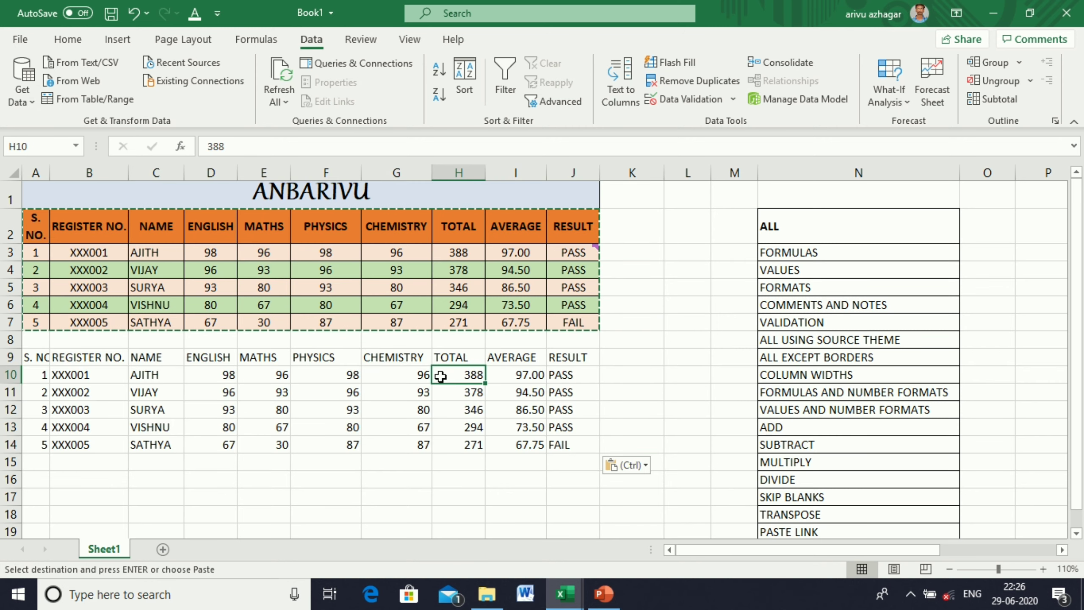
pyautogui.click(450, 321)
pyautogui.click(456, 287)
pyautogui.click(508, 283)
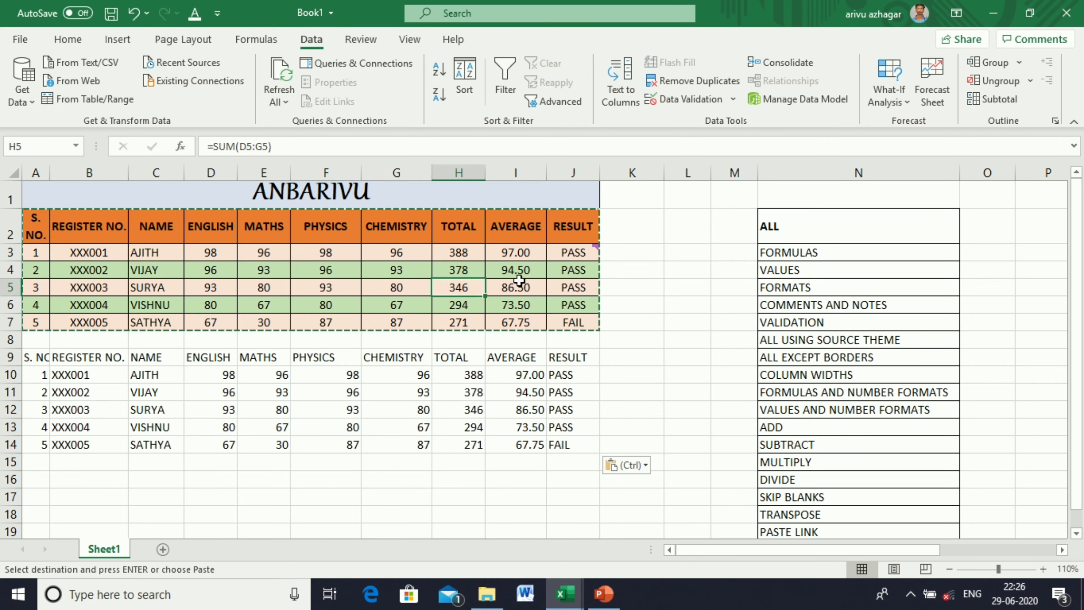
pyautogui.click(520, 375)
pyautogui.click(518, 403)
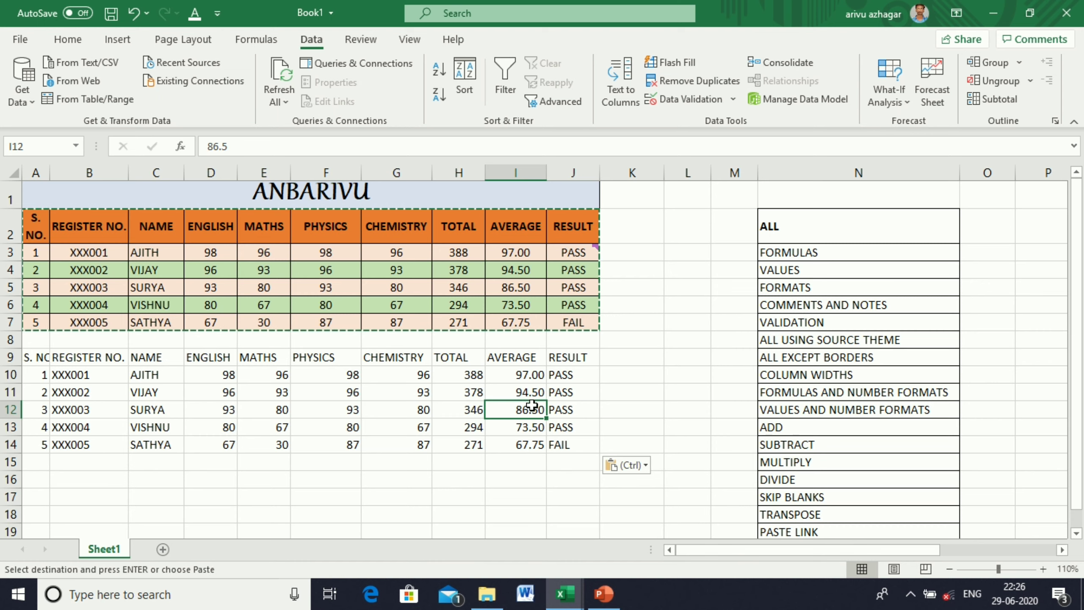
pyautogui.click(559, 408)
pyautogui.click(554, 301)
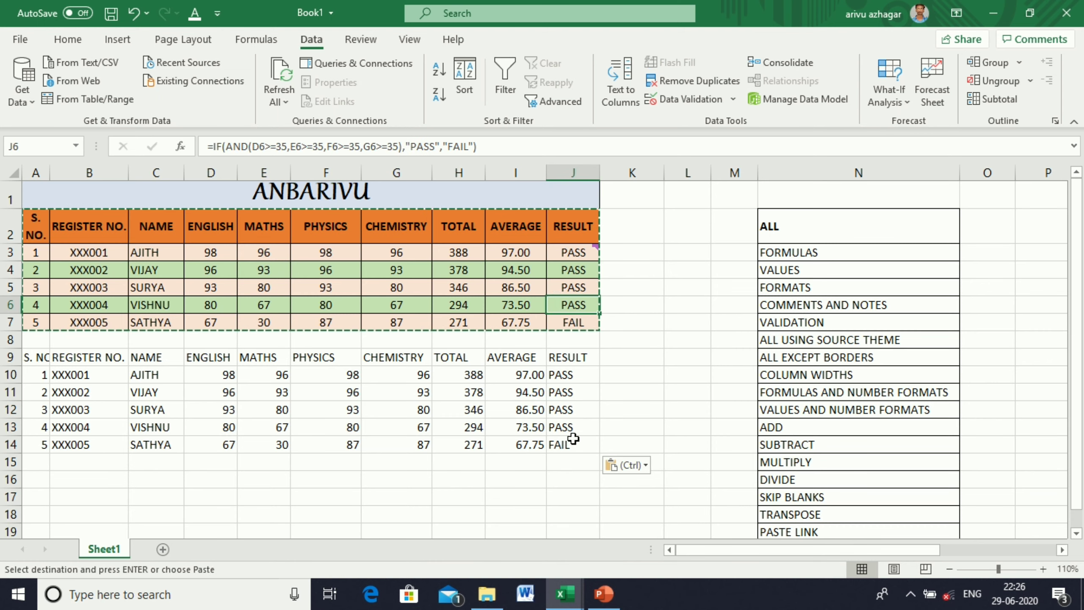
pyautogui.click(674, 425)
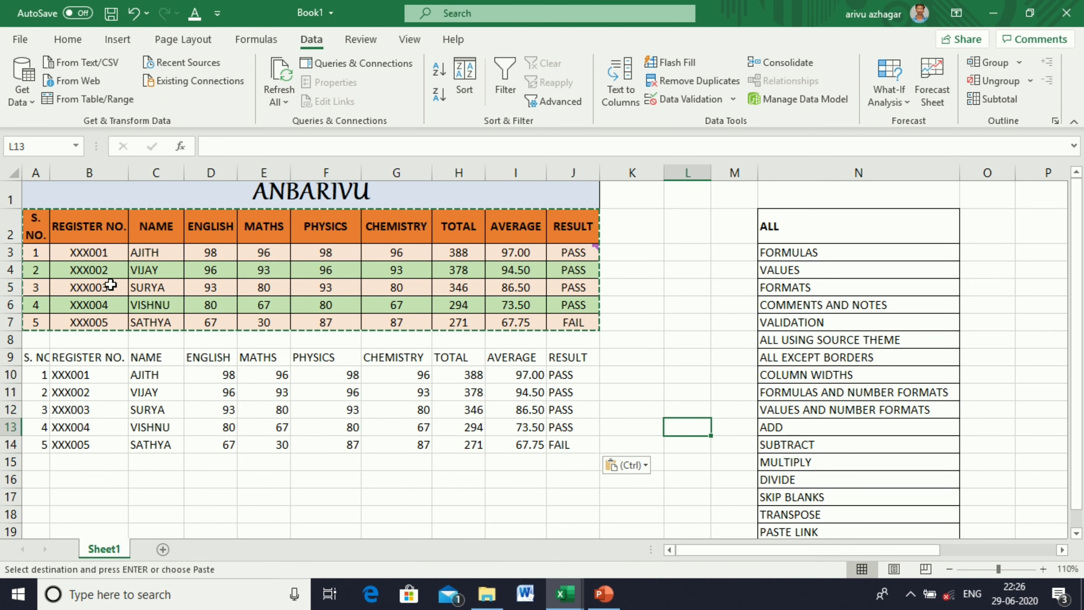
pyautogui.click(129, 11)
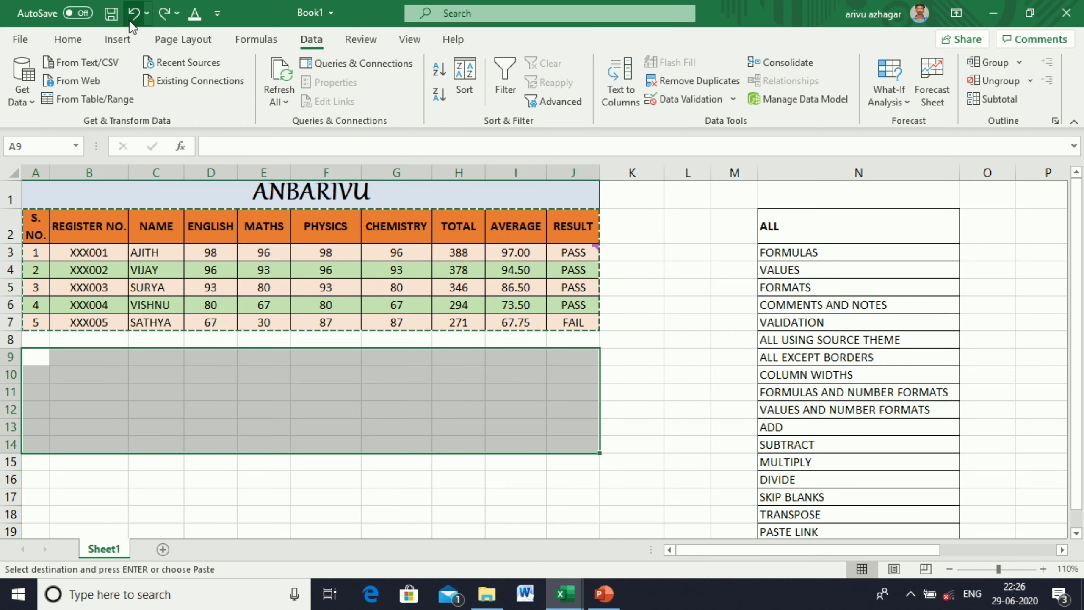
# Step: Enter 2, 4, 5 and 6 into cells D10, E10, F10 and G10
pyautogui.click(351, 490)
pyautogui.click(218, 383)
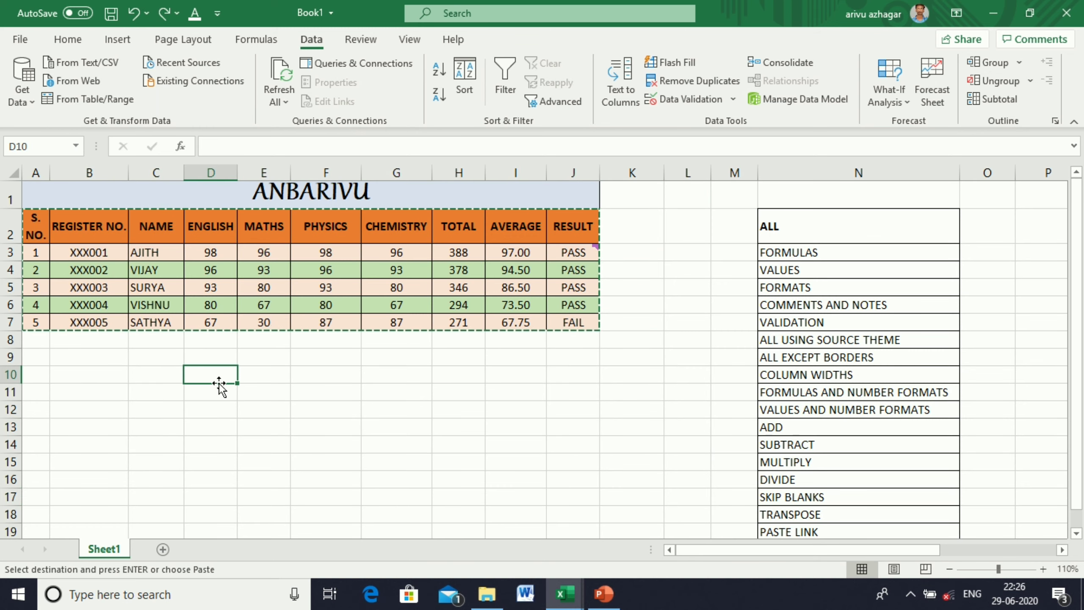
pyautogui.write('2')
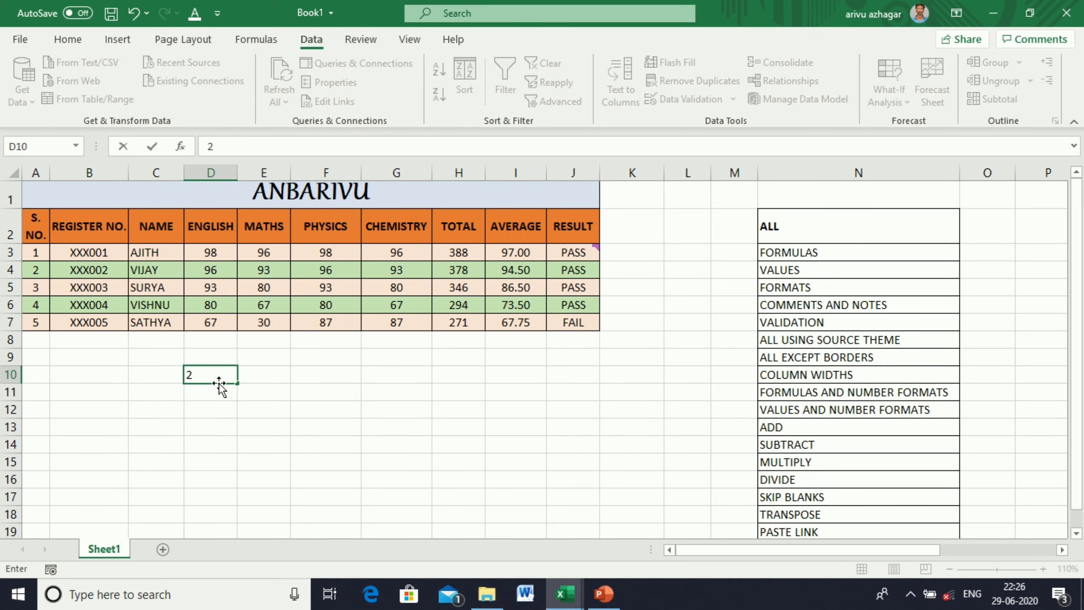
pyautogui.press('Tab')
pyautogui.write('4')
pyautogui.press('Tab')
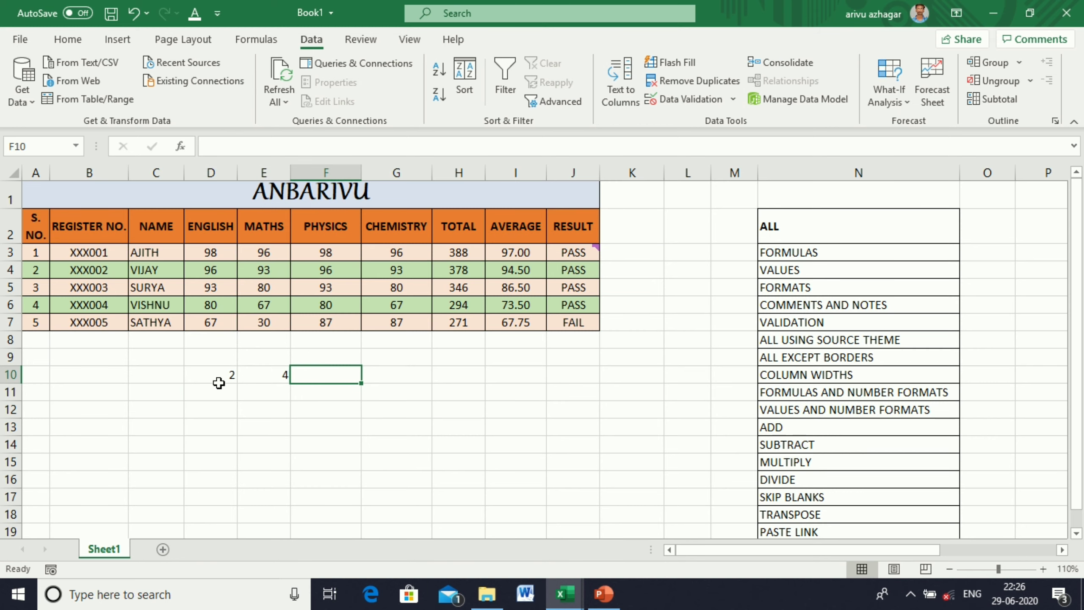
pyautogui.press('Tab')
pyautogui.write('6')
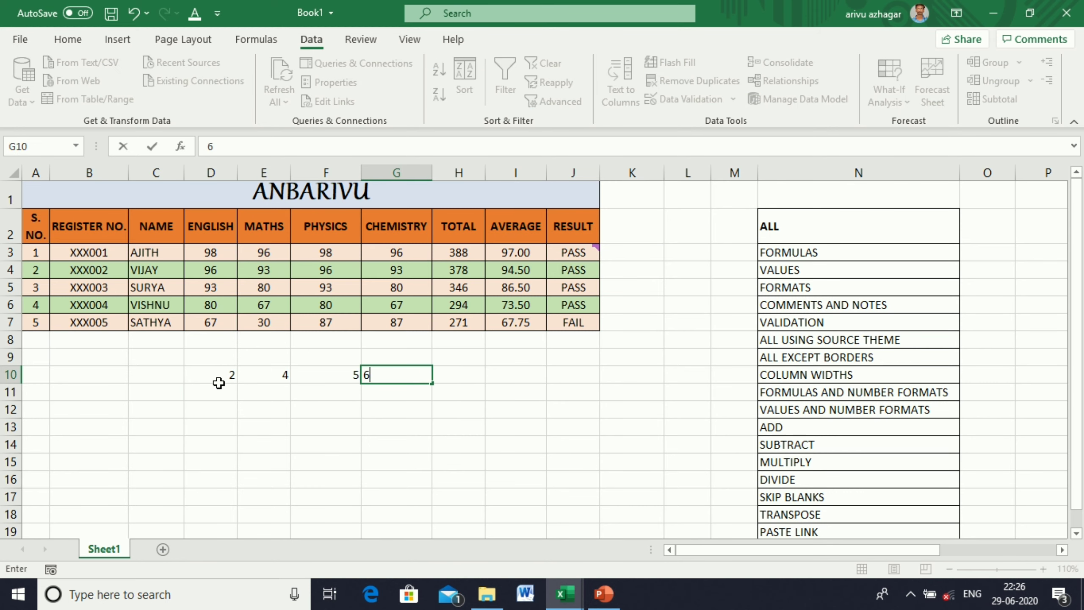
pyautogui.click(497, 475)
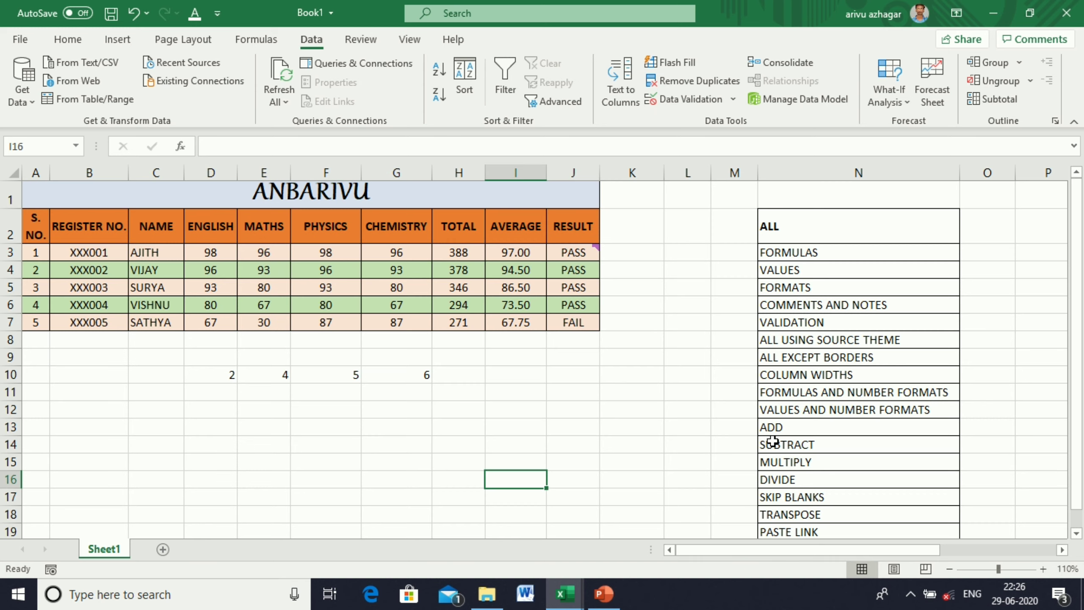
# Step: Copy the 2 in D10 and Paste Special Add it onto English scores D3:D7
pyautogui.click(215, 375)
pyautogui.hotkey('ctrl', 'c')
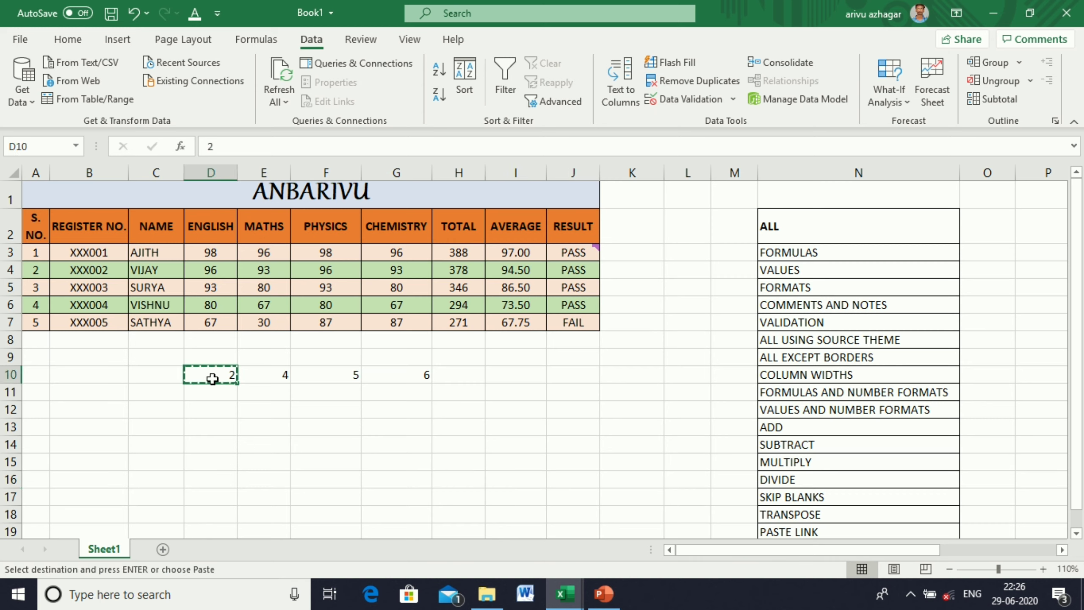
pyautogui.moveTo(202, 250); pyautogui.dragTo(206, 318)
pyautogui.rightClick(206, 316)
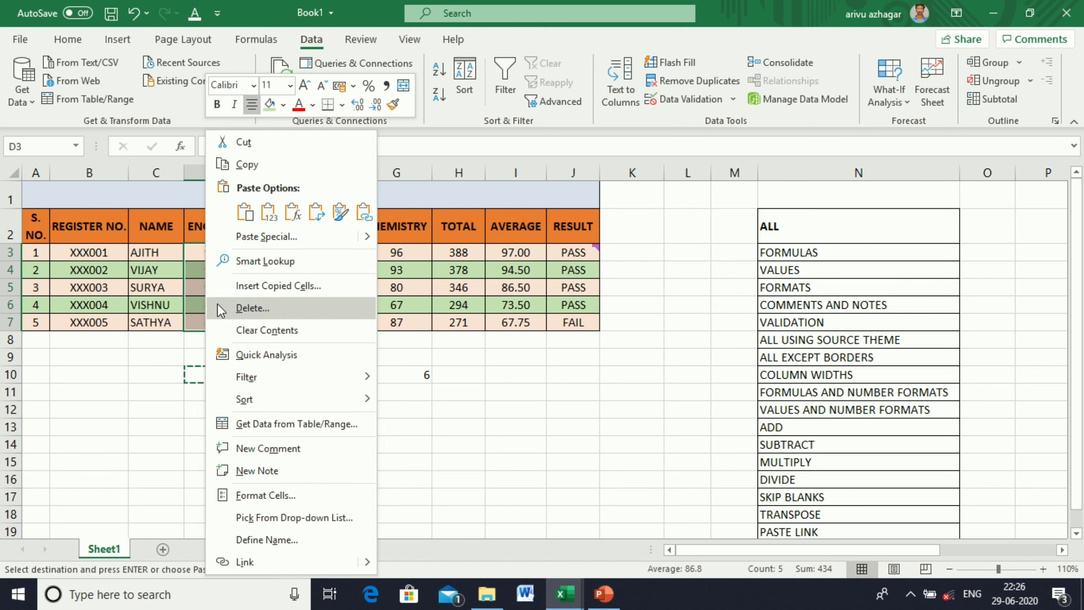
pyautogui.click(263, 237)
pyautogui.click(126, 274)
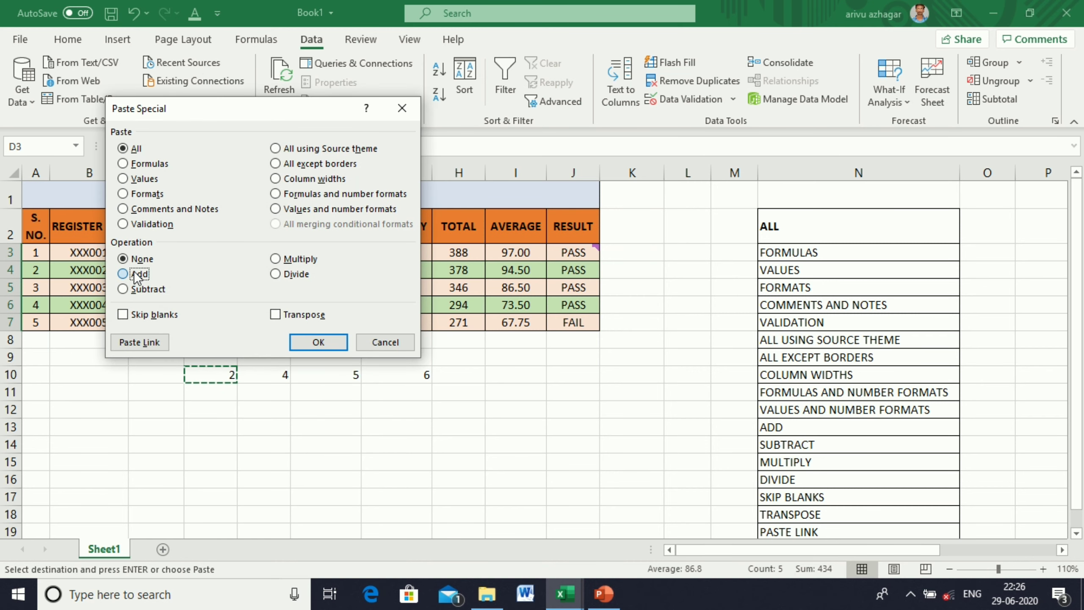
pyautogui.click(318, 342)
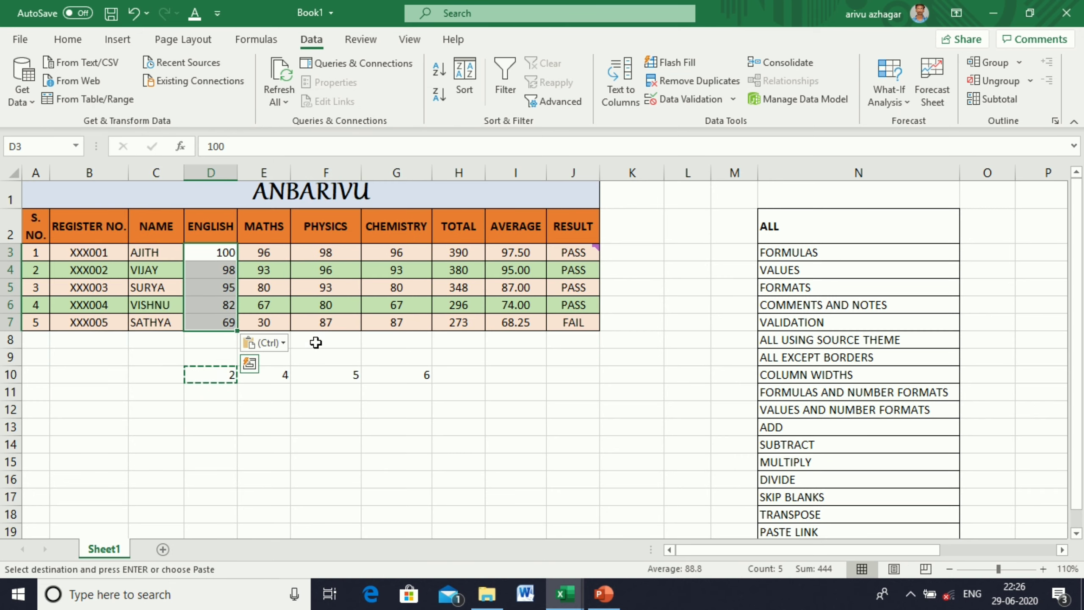
pyautogui.click(273, 378)
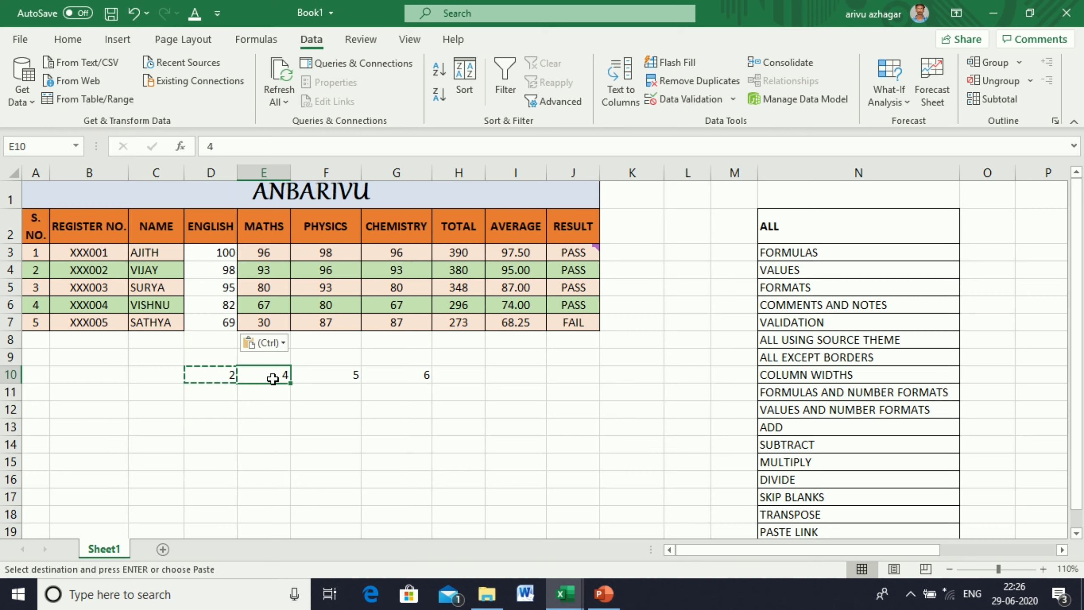
# Step: Copy the 4 in E10 and Paste Special Subtract it from Maths scores E3:E7
pyautogui.rightClick(272, 378)
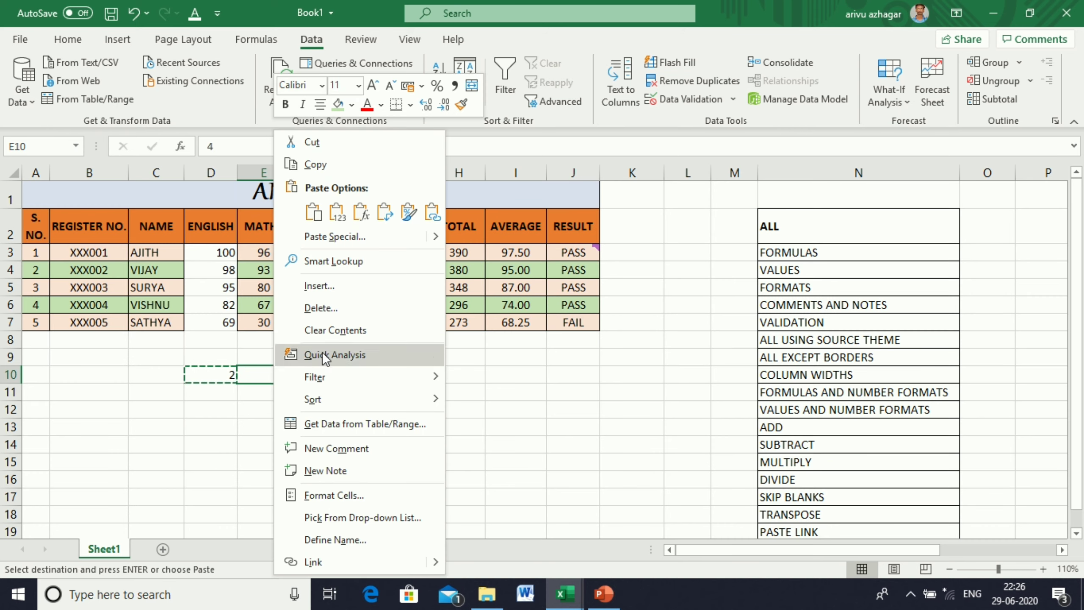
pyautogui.click(314, 166)
pyautogui.moveTo(270, 252); pyautogui.dragTo(271, 323)
pyautogui.rightClick(273, 325)
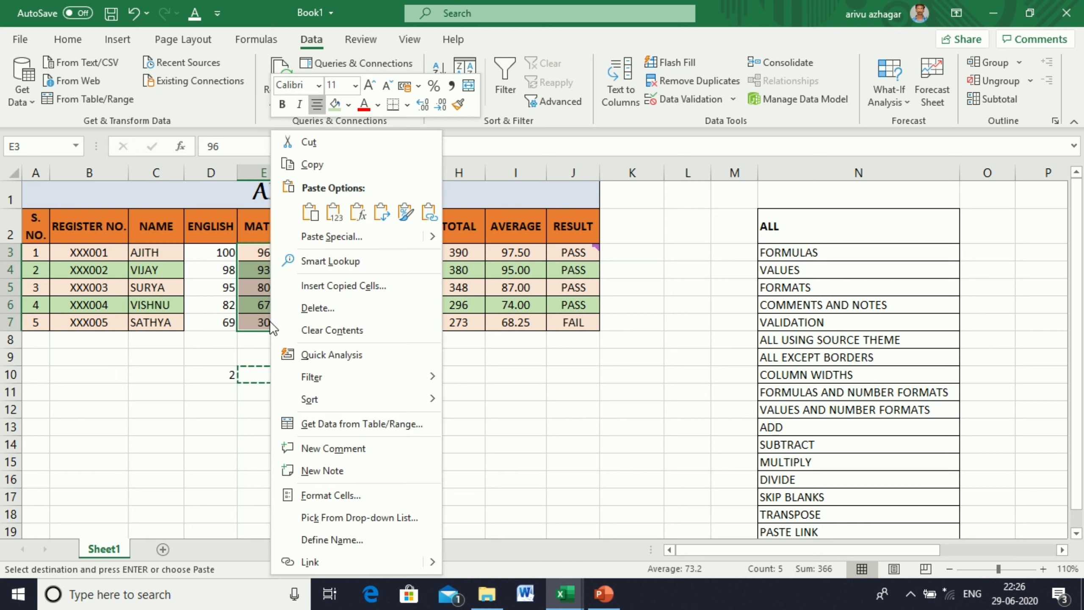
pyautogui.click(318, 232)
pyautogui.click(204, 282)
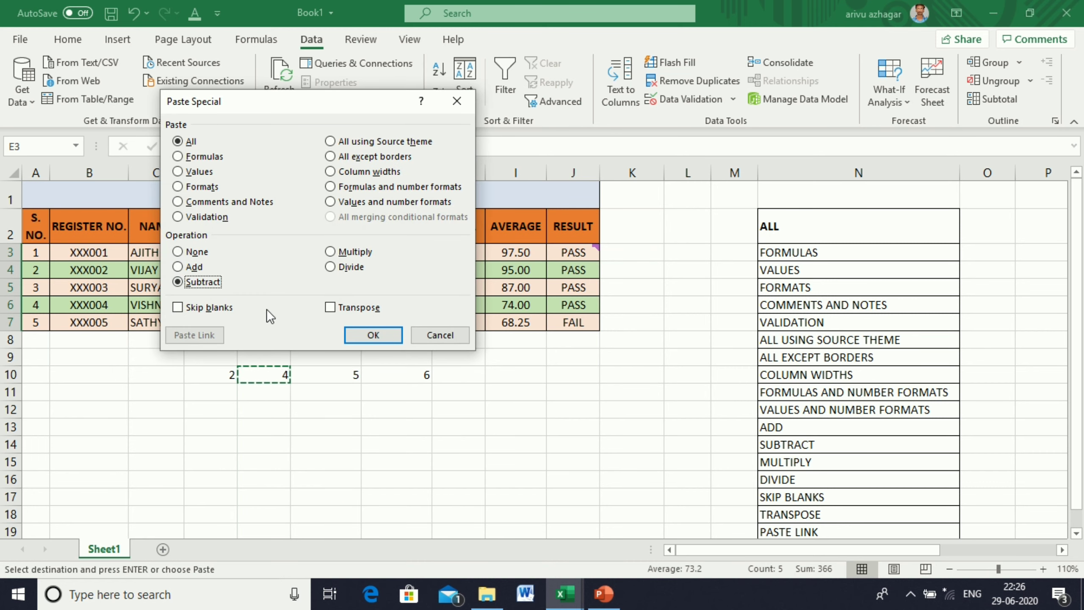
pyautogui.moveTo(313, 109); pyautogui.dragTo(556, 116)
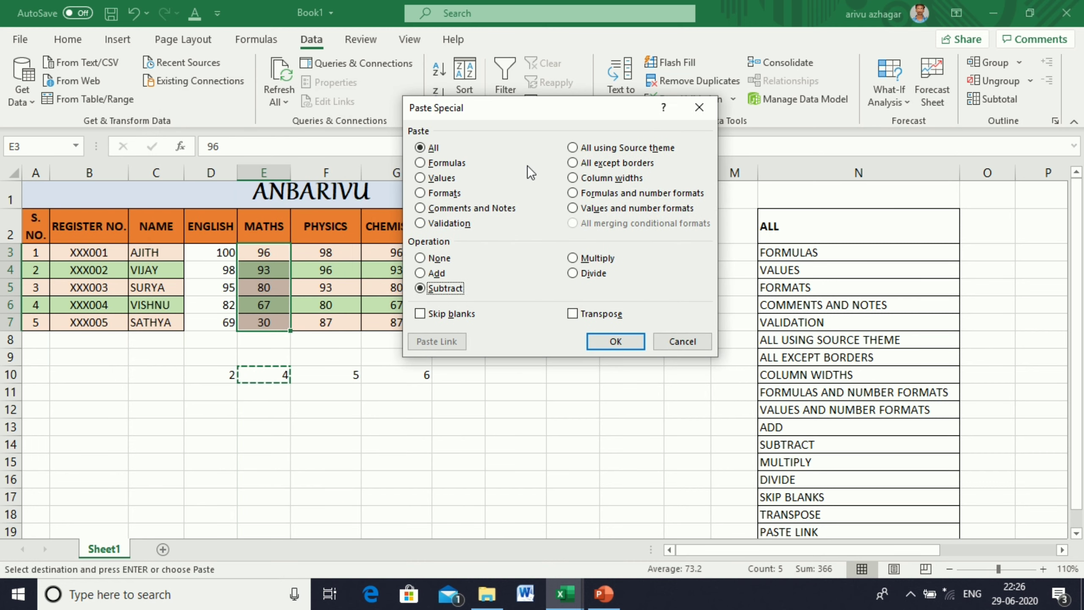
pyautogui.click(606, 345)
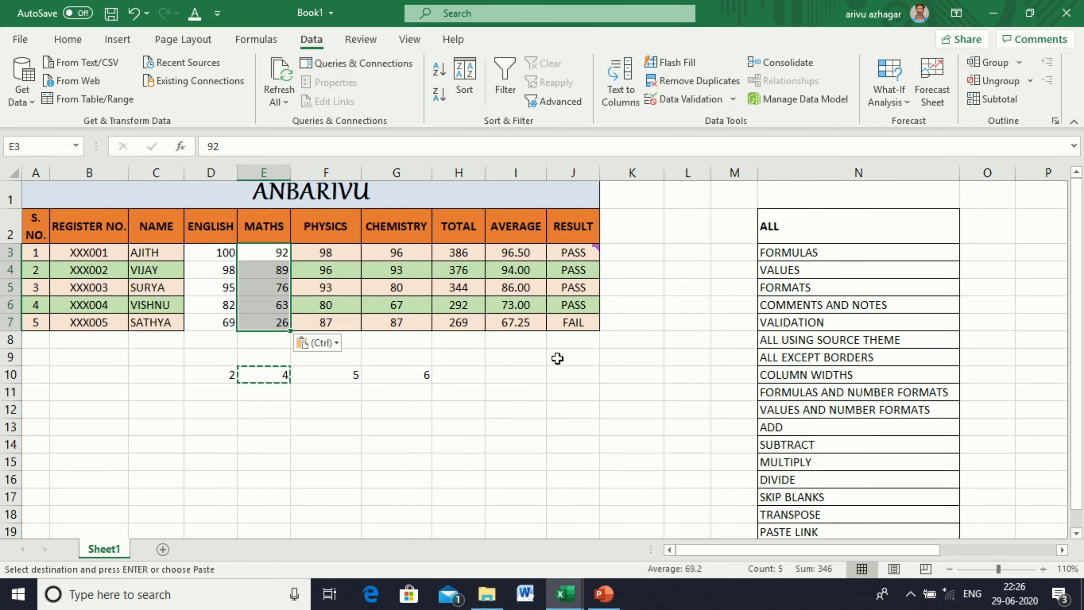
# Step: Copy the 5 in F10 and Paste Special Multiply it onto Physics marks F3:F7
pyautogui.moveTo(330, 252); pyautogui.dragTo(330, 323)
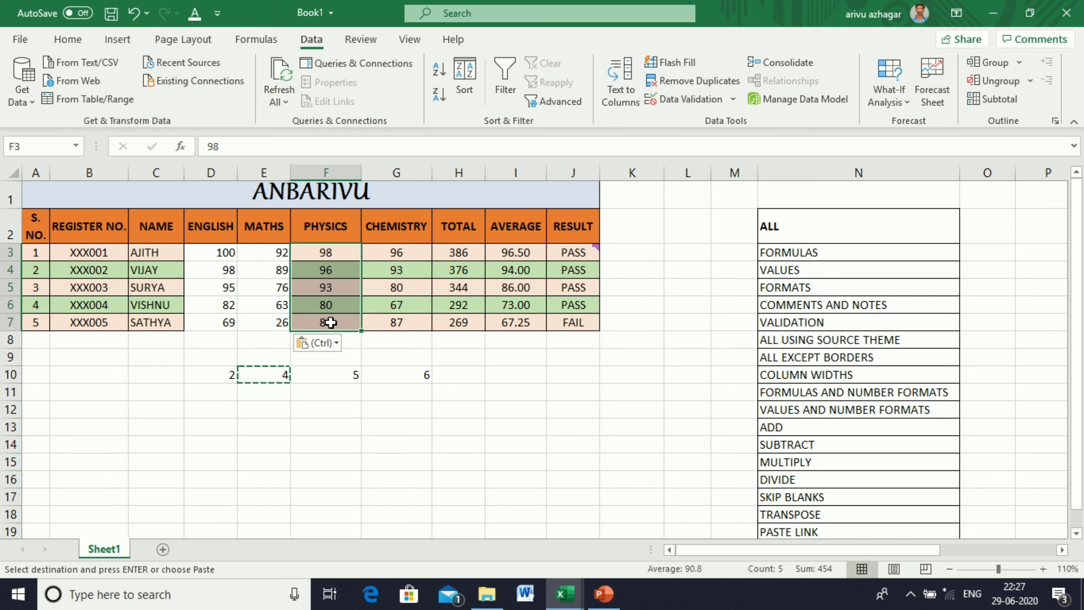
pyautogui.hotkey('ctrl', 'c')
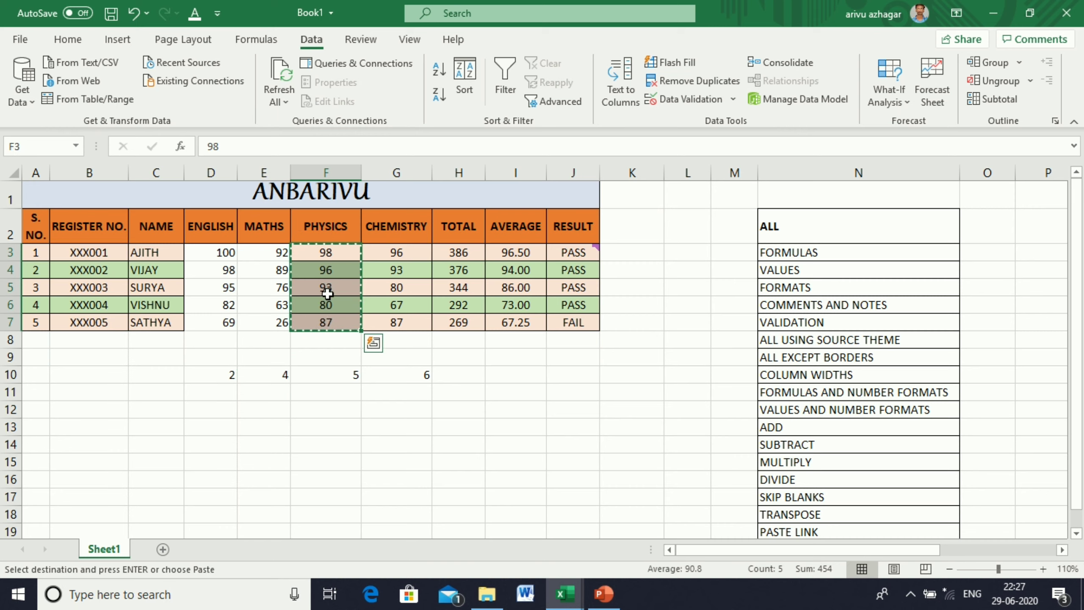
pyautogui.rightClick(328, 276)
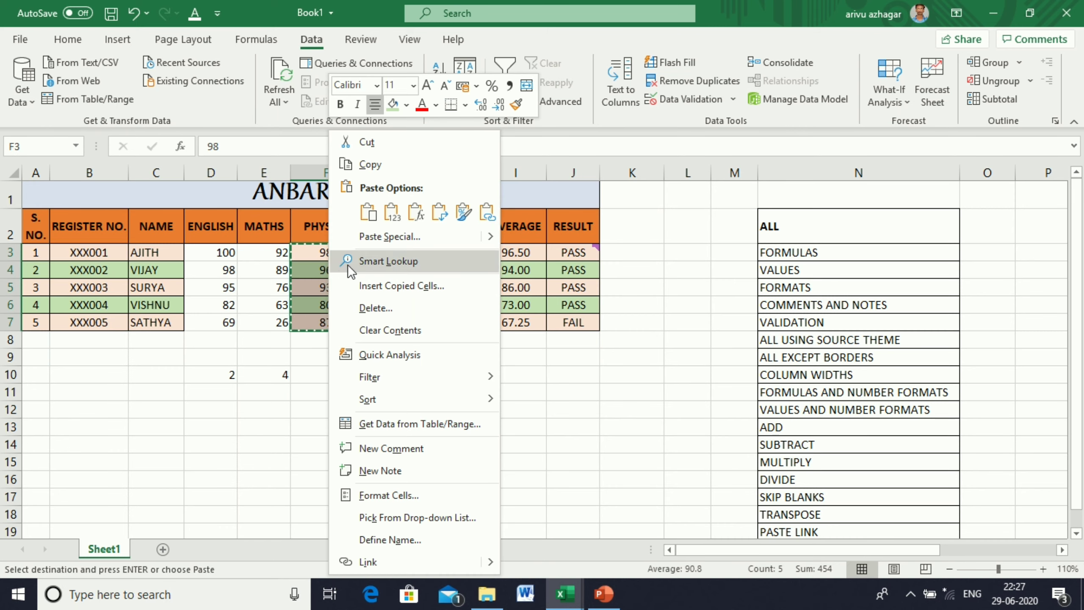
pyautogui.press('Escape')
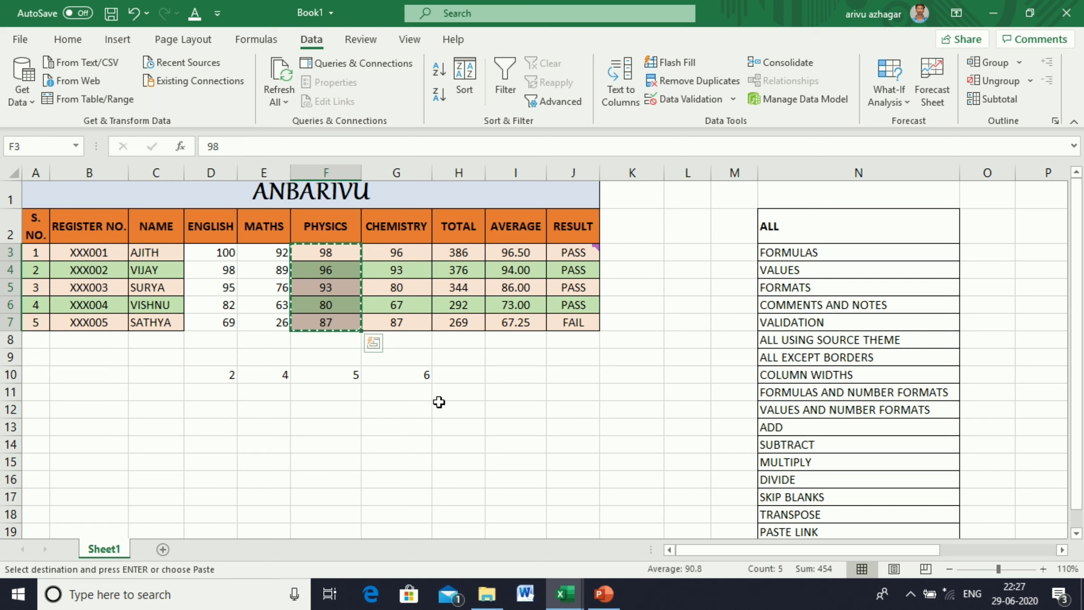
pyautogui.click(345, 374)
pyautogui.hotkey('ctrl', 'c')
pyautogui.moveTo(329, 252); pyautogui.dragTo(327, 321)
pyautogui.rightClick(329, 324)
pyautogui.click(397, 242)
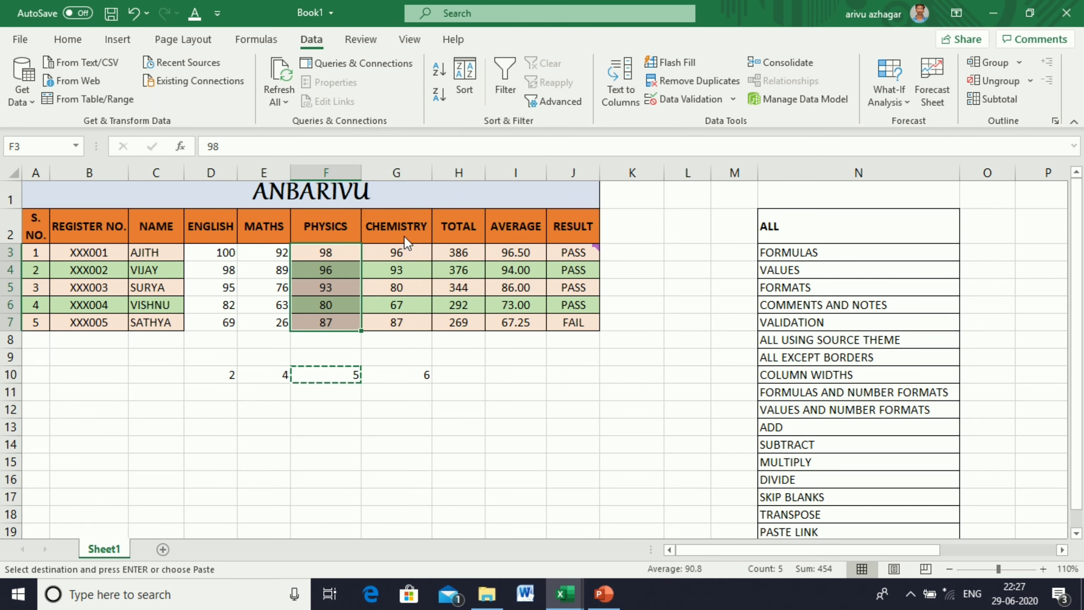
pyautogui.click(430, 256)
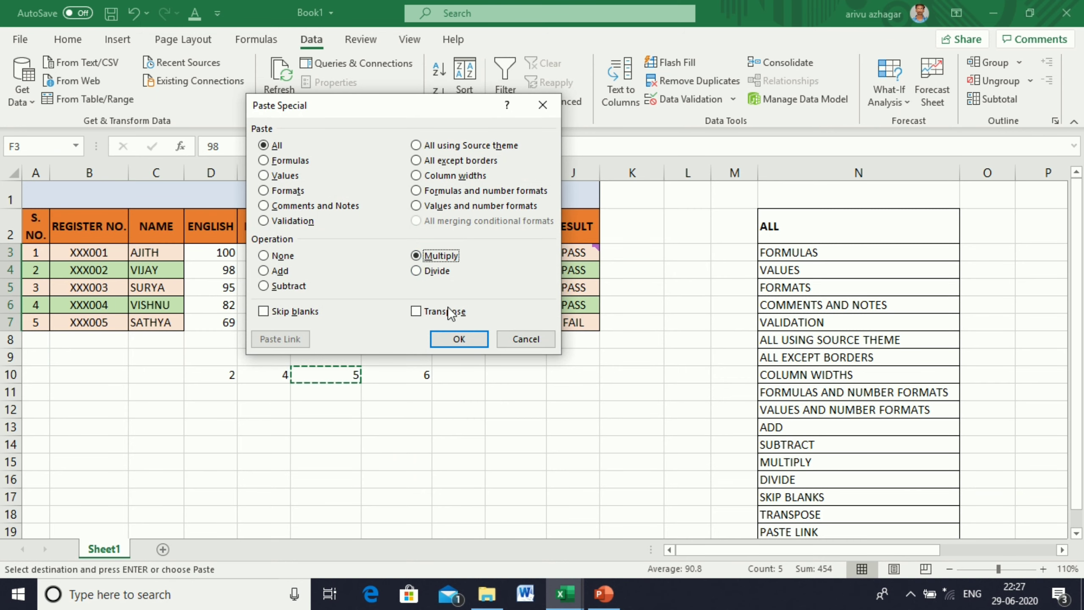
pyautogui.click(456, 338)
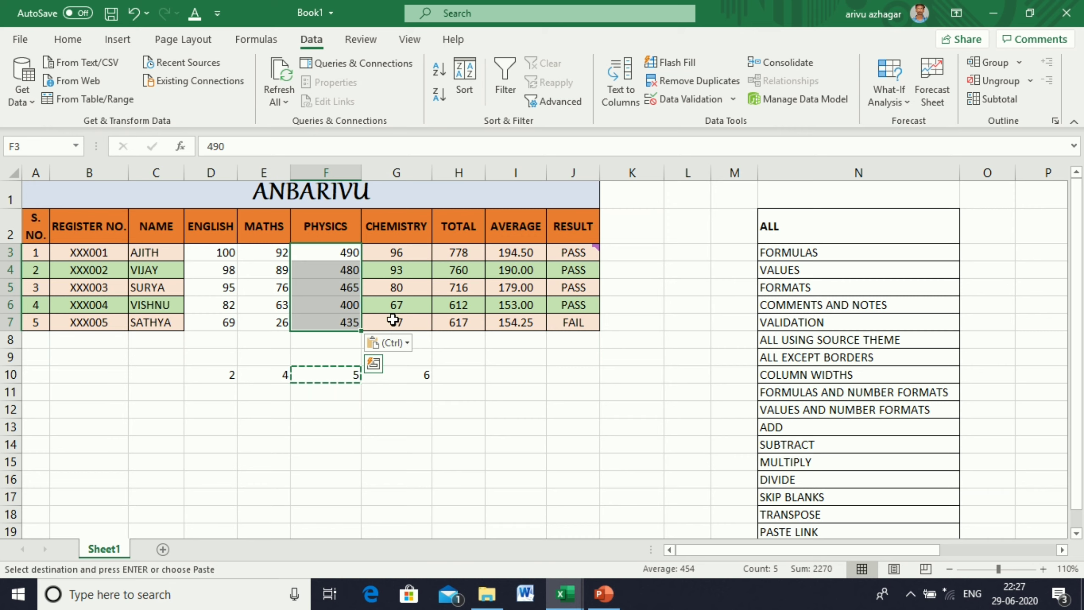
# Step: Copy the divisor 6 from G10
pyautogui.click(490, 409)
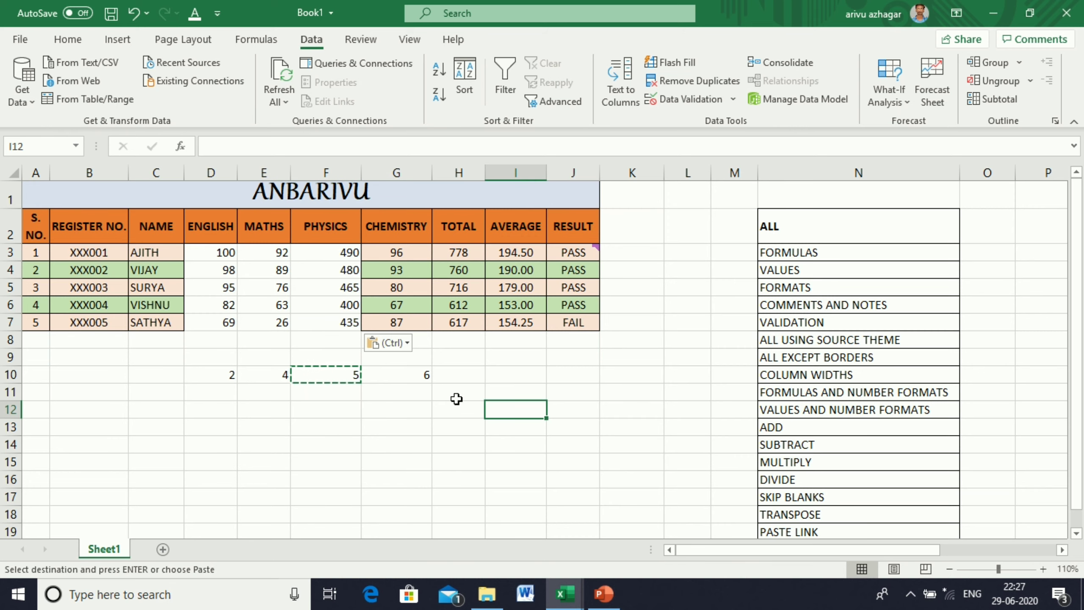
pyautogui.click(391, 378)
pyautogui.hotkey('ctrl', 'c')
# Step: Paste Special Divide the CHEMISTRY marks G3:G7 by the copied 6, then clear the copy marquee
pyautogui.moveTo(395, 252); pyautogui.dragTo(393, 319)
pyautogui.rightClick(394, 320)
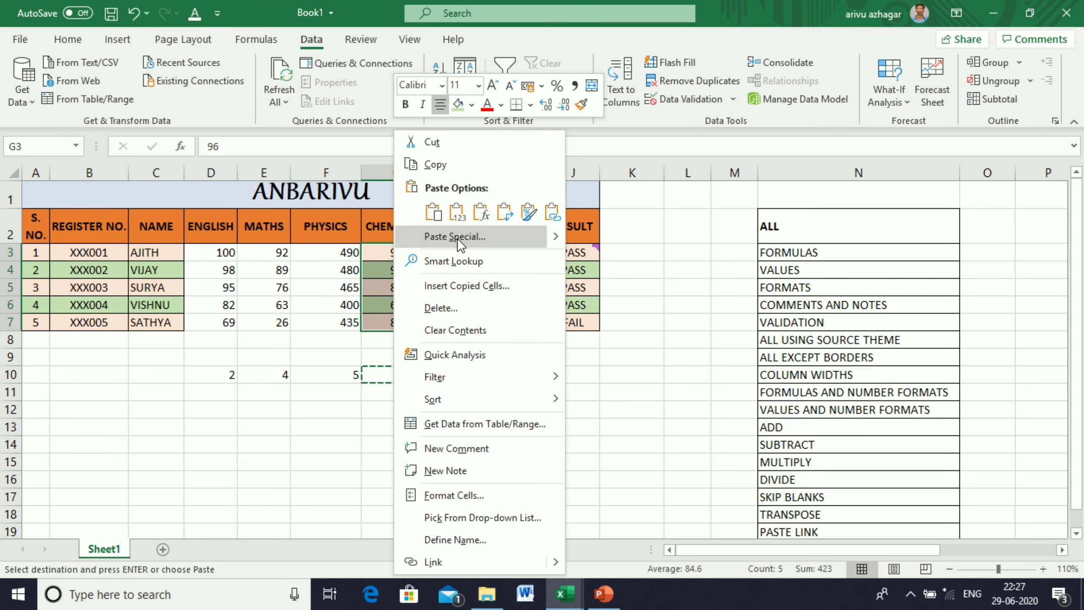
pyautogui.click(457, 238)
pyautogui.click(471, 273)
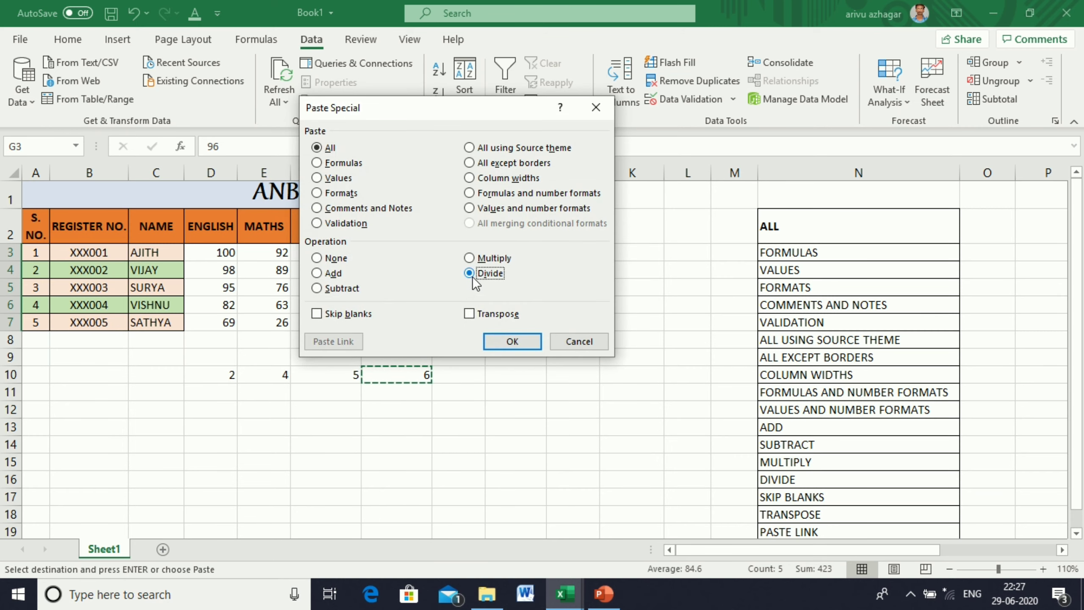
pyautogui.click(505, 344)
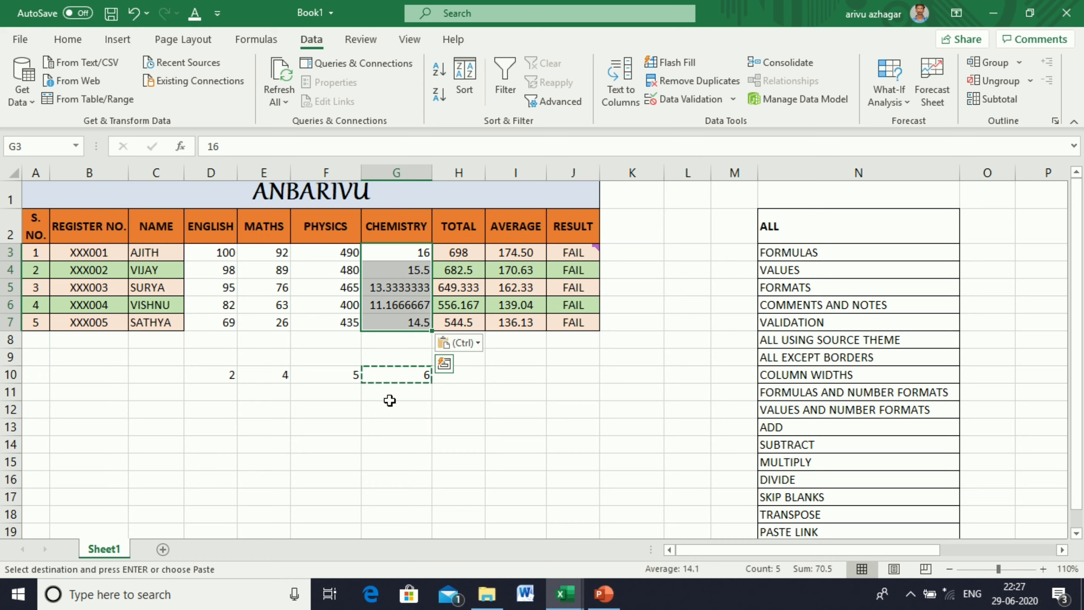
pyautogui.click(408, 449)
pyautogui.press('Escape')
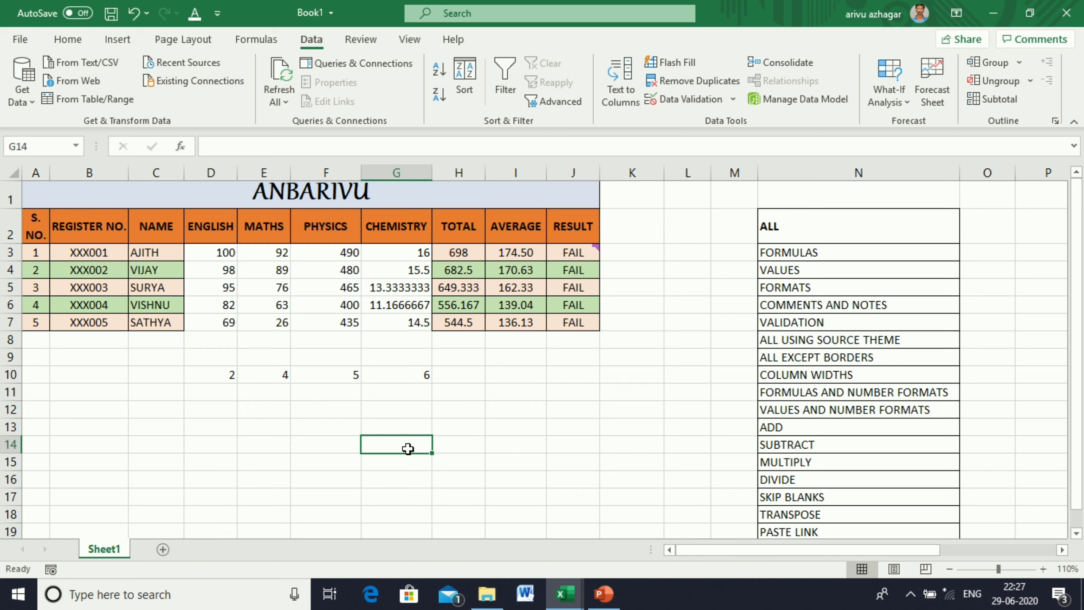
pyautogui.click(463, 393)
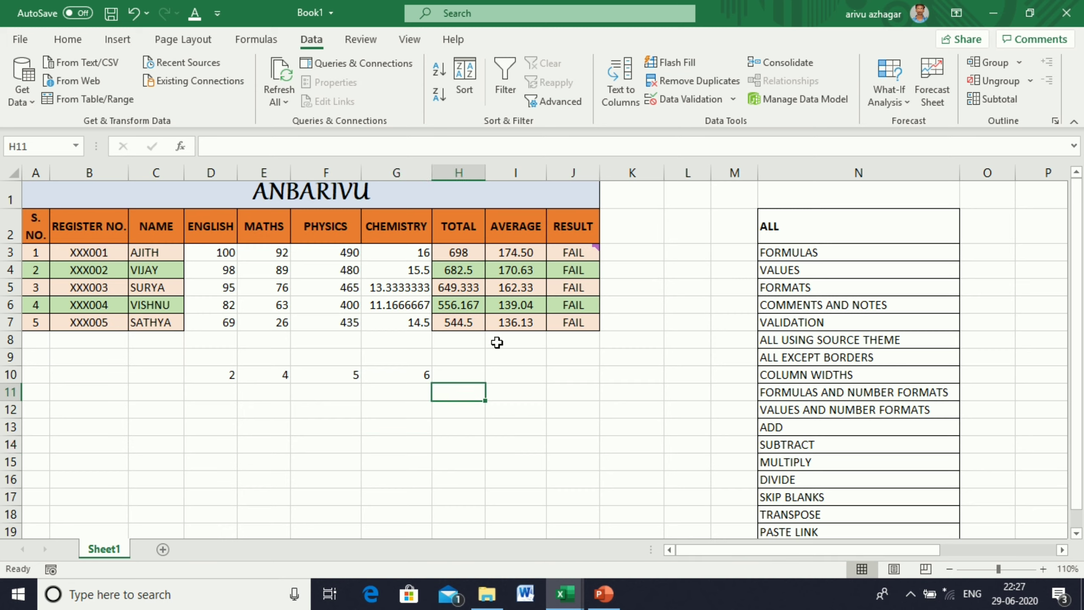
# Step: Undo the four paste operations and delete the last student's PHYSICS mark in F7
pyautogui.hotkey('ctrl', 'z')
pyautogui.hotkey('ctrl', 'z')
pyautogui.hotkey('ctrl', 'z')
pyautogui.hotkey('ctrl', 'z')
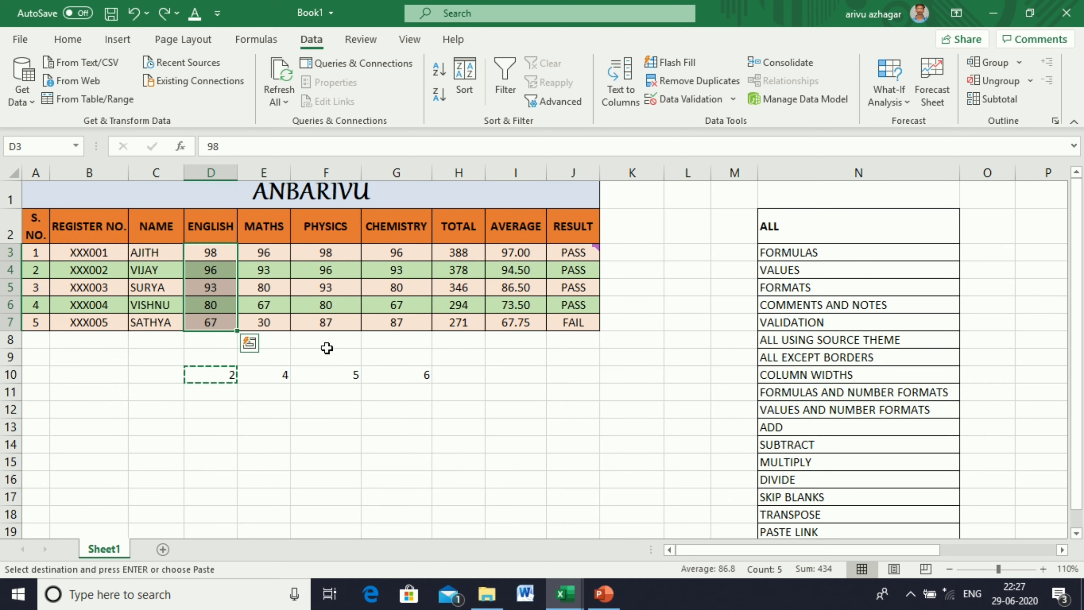
pyautogui.click(356, 445)
pyautogui.click(323, 325)
pyautogui.press('Escape')
pyautogui.press('Delete')
pyautogui.click(396, 426)
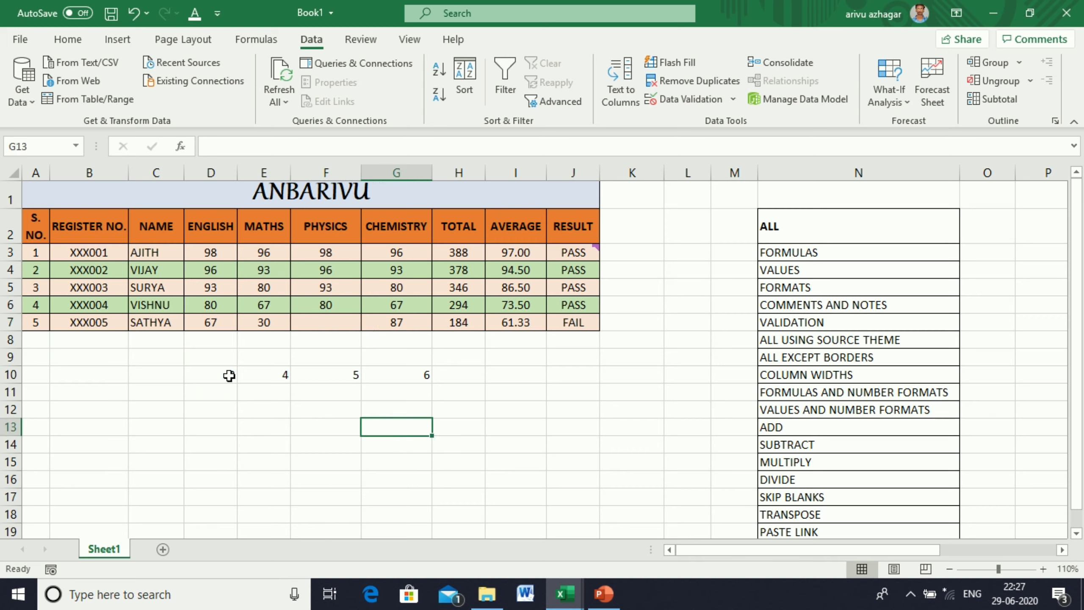
# Step: Enter 56 in F13 and copy the last student's E7:G7 cells
pyautogui.moveTo(268, 321); pyautogui.dragTo(397, 316)
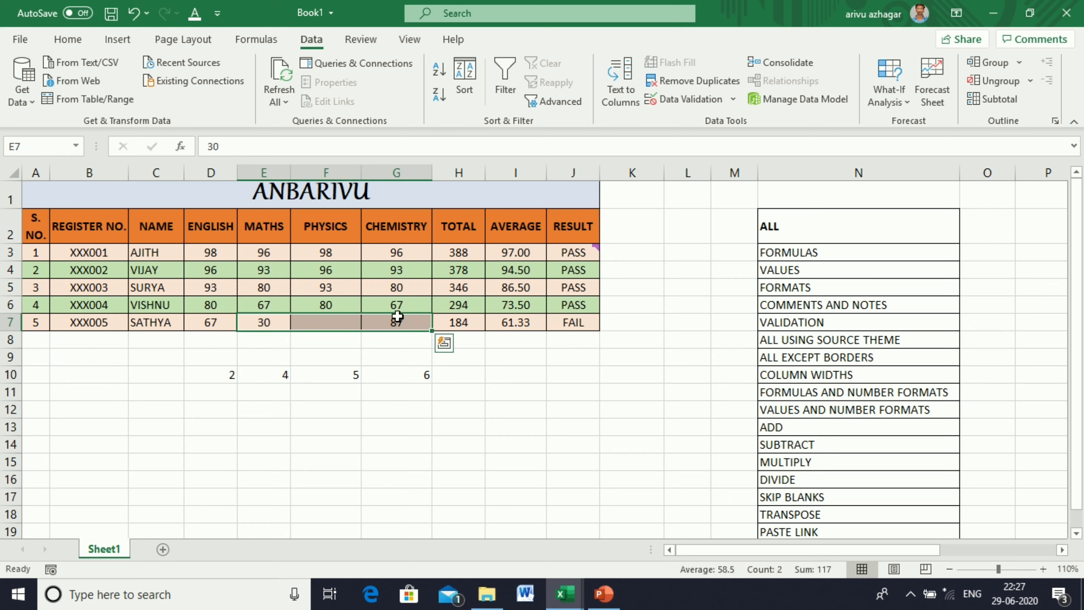
pyautogui.click(385, 402)
pyautogui.click(318, 422)
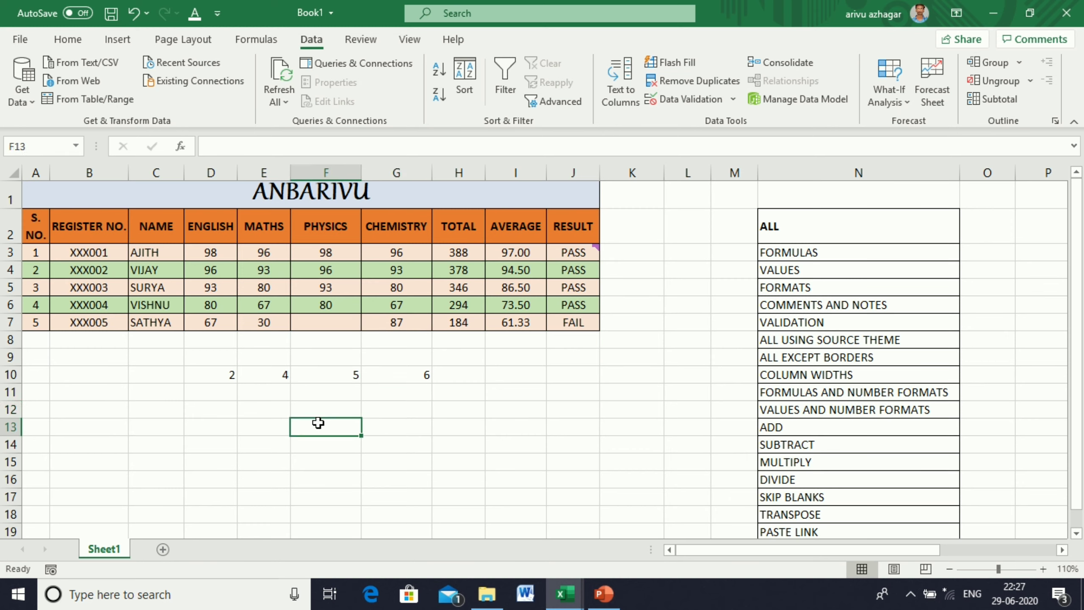
pyautogui.write('56')
pyautogui.click(444, 459)
pyautogui.moveTo(273, 324); pyautogui.dragTo(400, 318)
pyautogui.hotkey('ctrl', 'c')
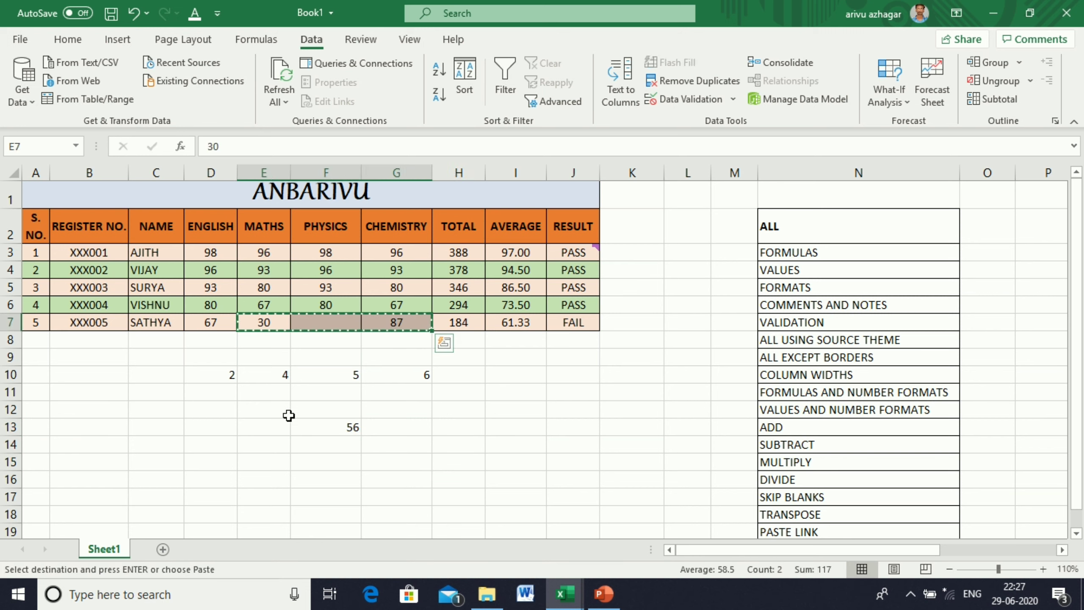
# Step: Paste E7:G7 at E13 with Skip blanks ticked so the 56 stays
pyautogui.click(276, 423)
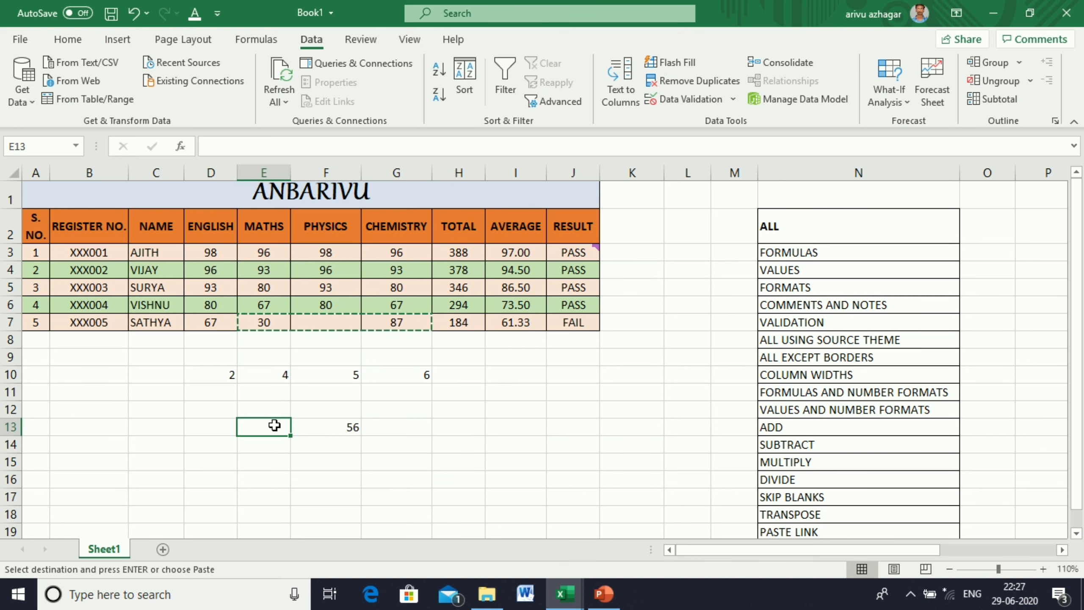
pyautogui.rightClick(274, 424)
pyautogui.click(336, 241)
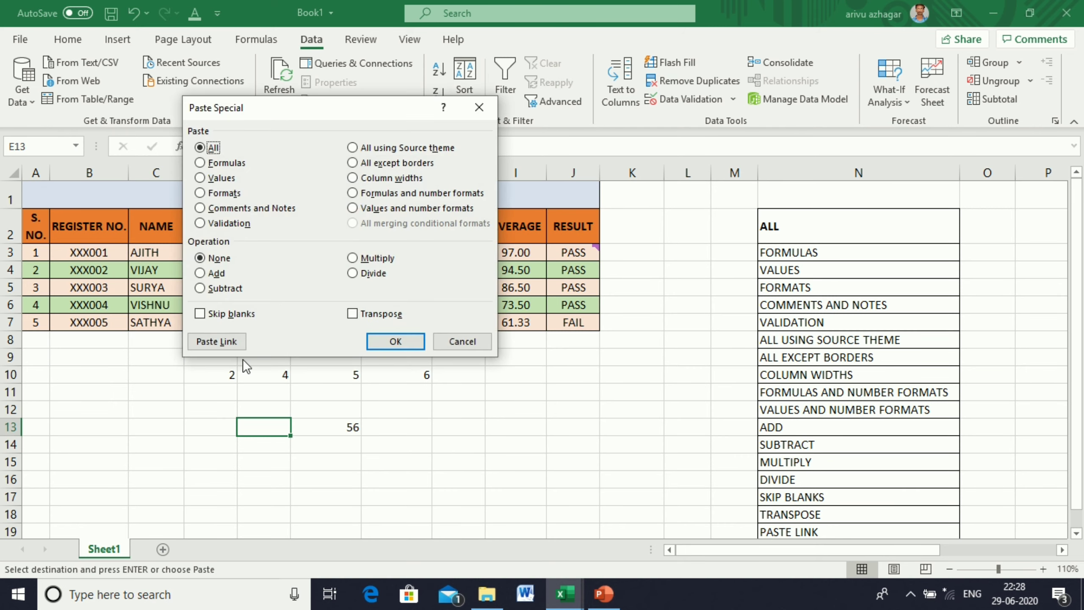
pyautogui.click(374, 340)
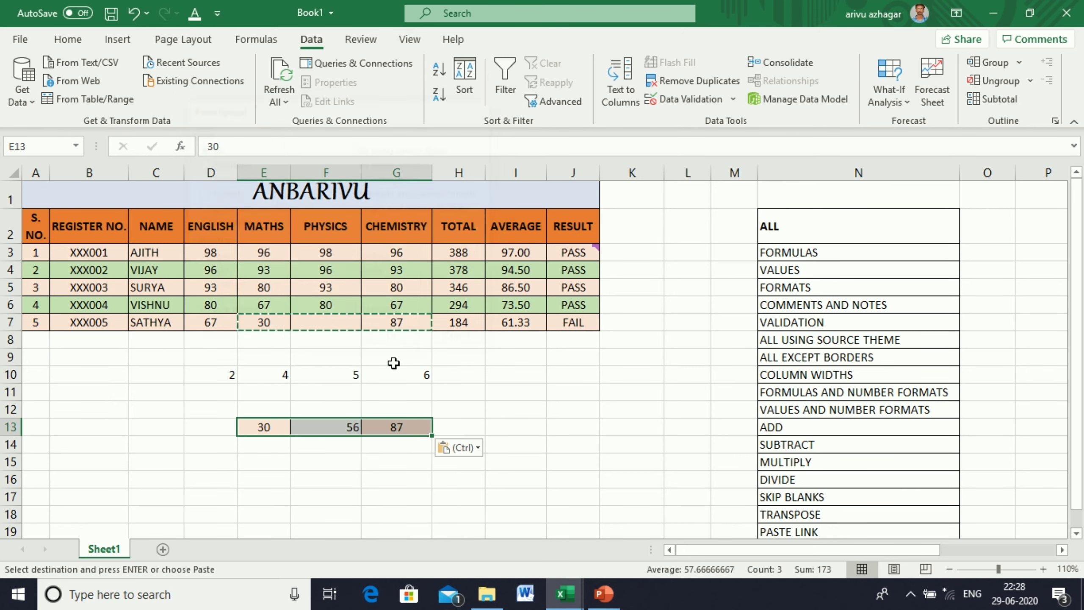
pyautogui.click(392, 476)
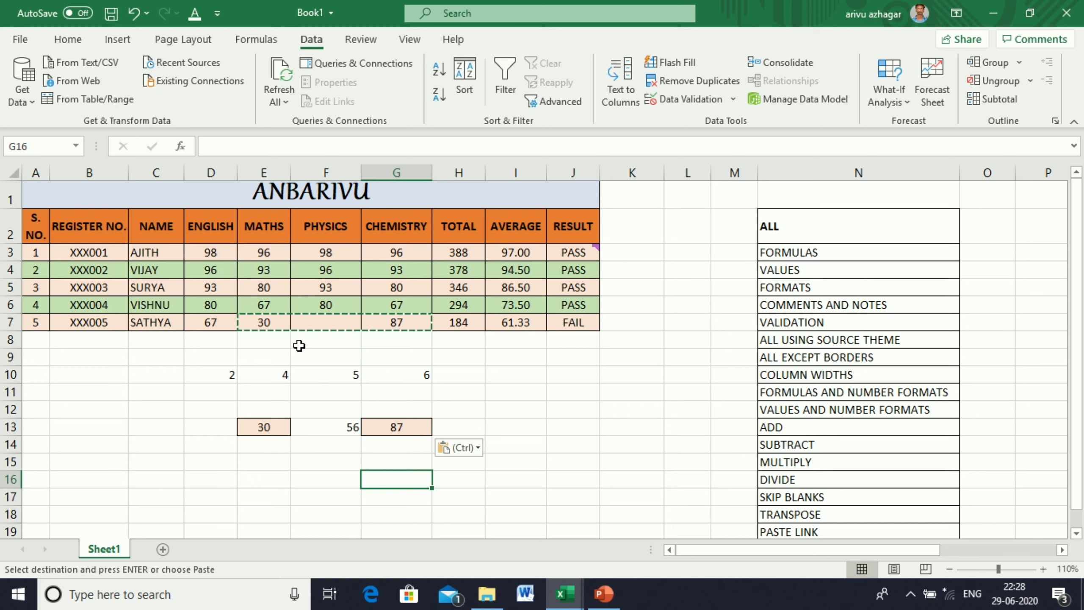
# Step: Paste E7:G7 normally into E11 for comparison, leaving F11 blank
pyautogui.moveTo(269, 321); pyautogui.dragTo(394, 324)
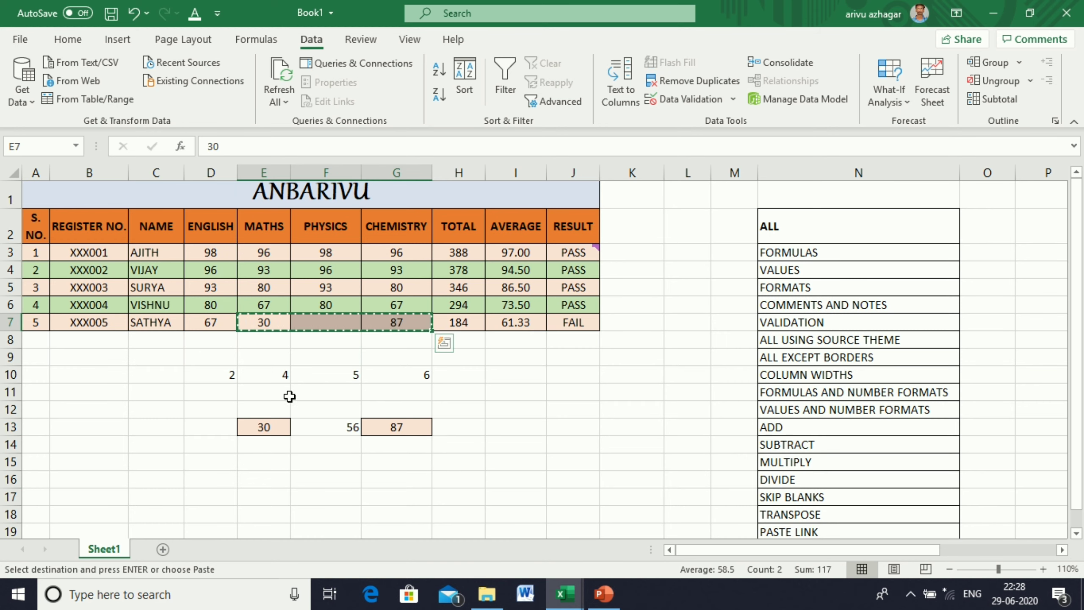
pyautogui.click(273, 396)
pyautogui.hotkey('ctrl', 'v')
pyautogui.click(519, 446)
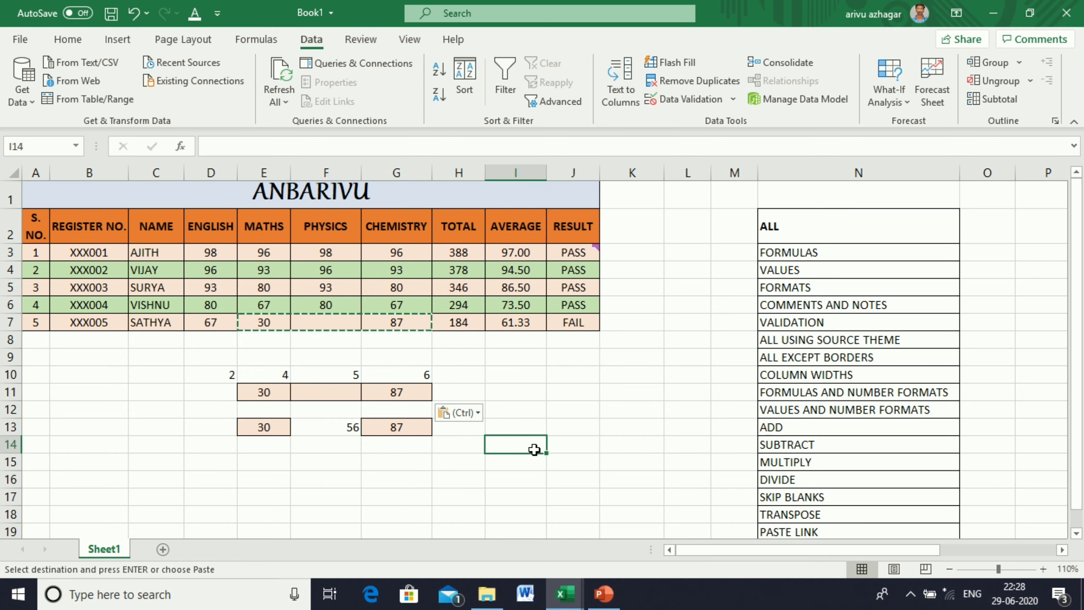
pyautogui.click(518, 397)
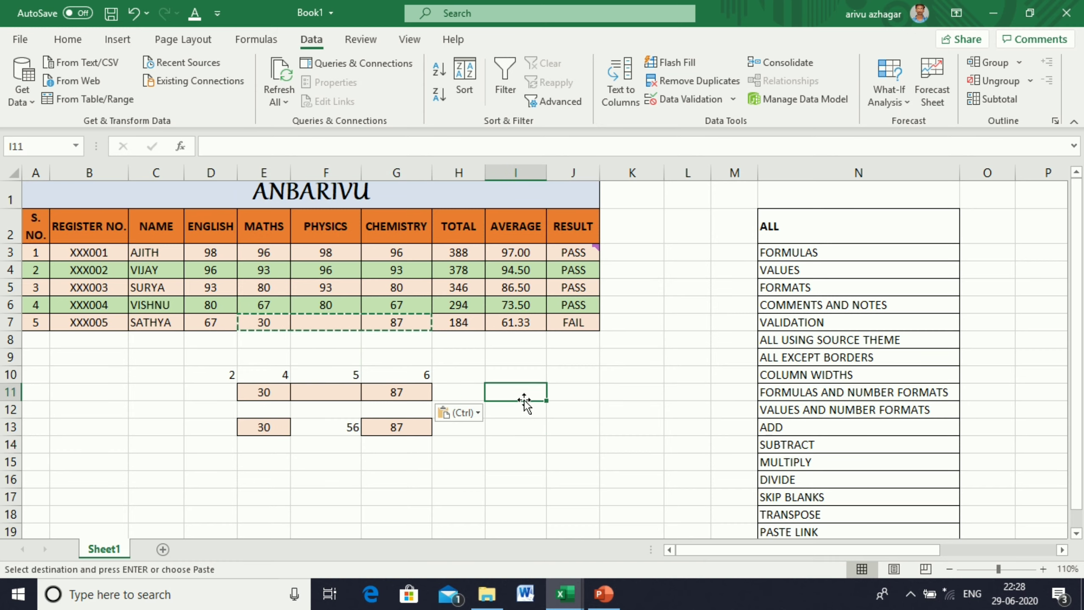
pyautogui.click(420, 450)
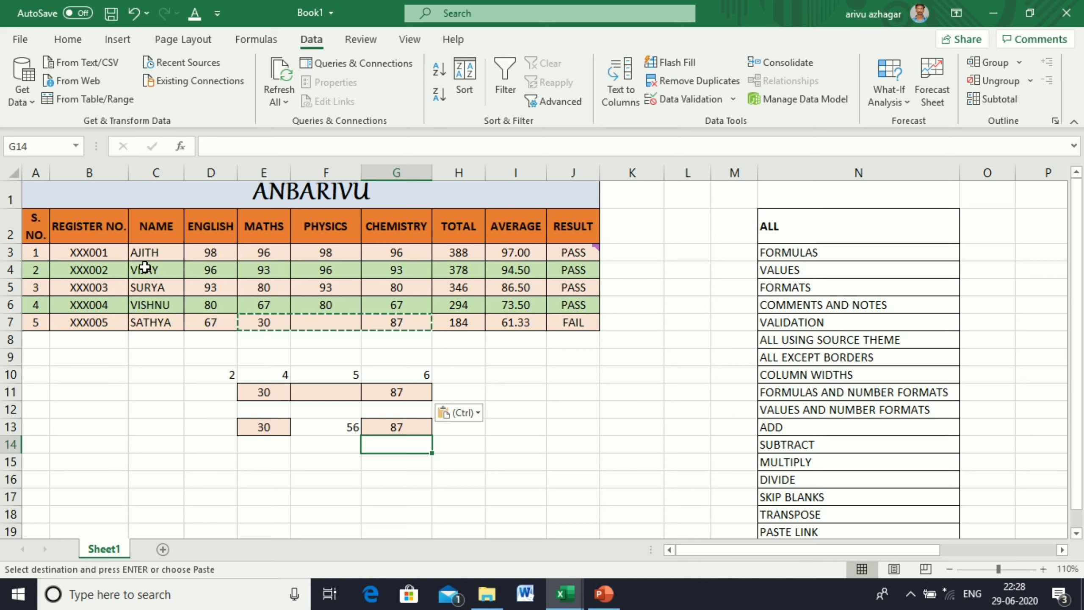
# Step: Copy the names C3:C7 and paste them transposed across C15:G15
pyautogui.moveTo(155, 251); pyautogui.dragTo(156, 318)
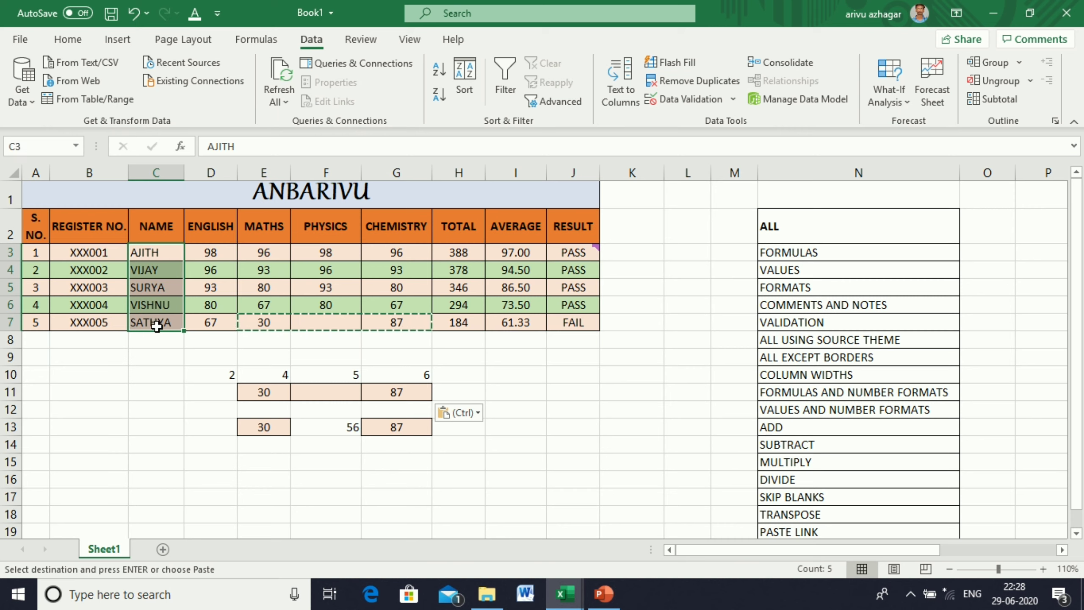
pyautogui.hotkey('ctrl', 'c')
pyautogui.click(157, 459)
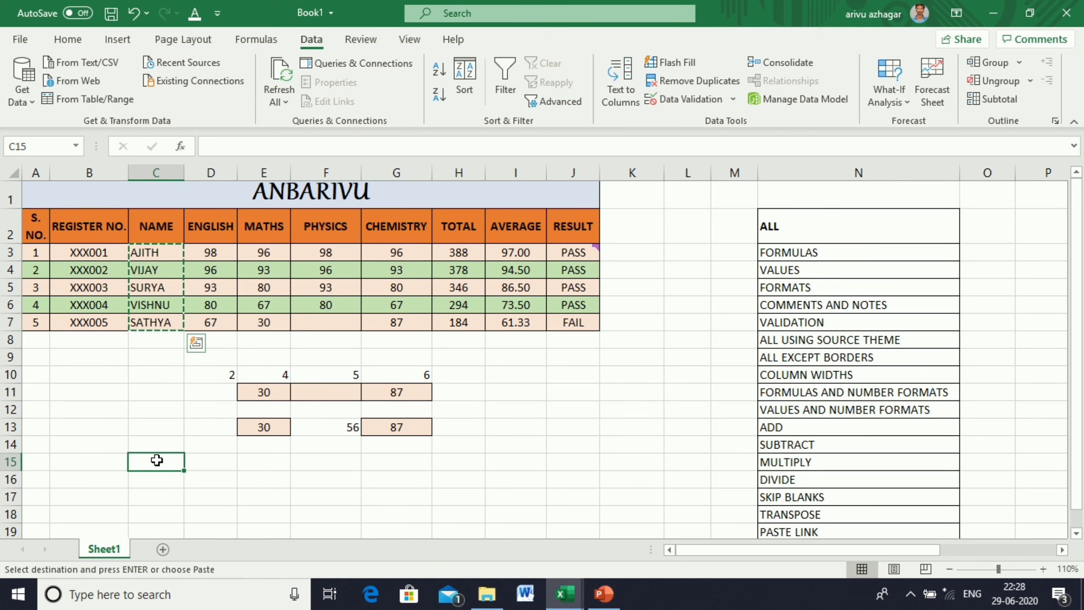
pyautogui.rightClick(157, 460)
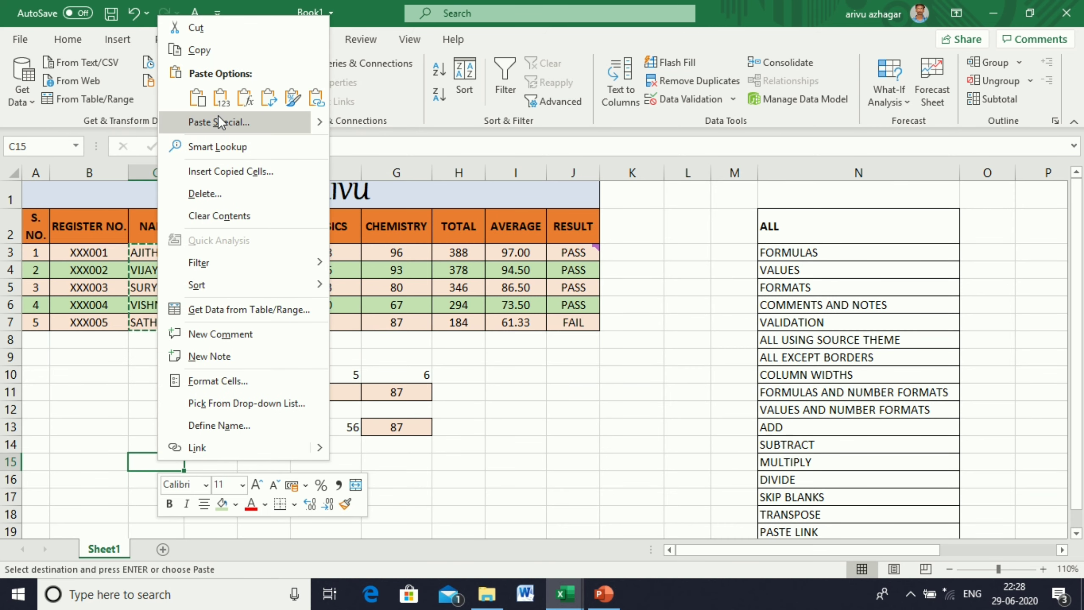
pyautogui.click(219, 116)
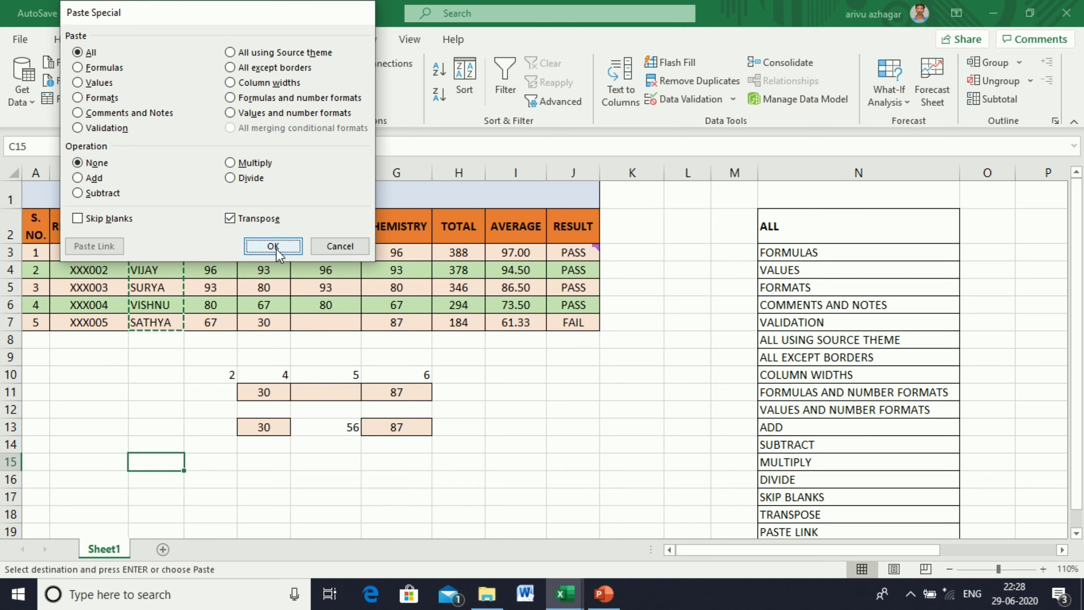
pyautogui.click(276, 249)
pyautogui.click(533, 495)
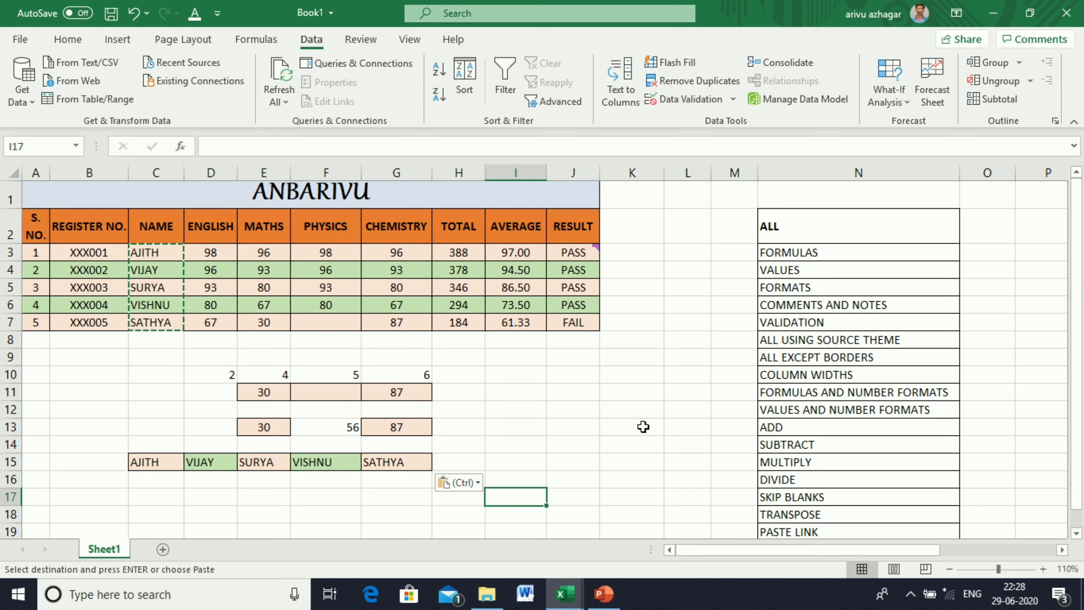
pyautogui.moveTo(463, 252); pyautogui.dragTo(467, 319)
# Step: Copy the TOTAL values in H3:H7 and select I9 as the destination
pyautogui.hotkey('ctrl', 'c')
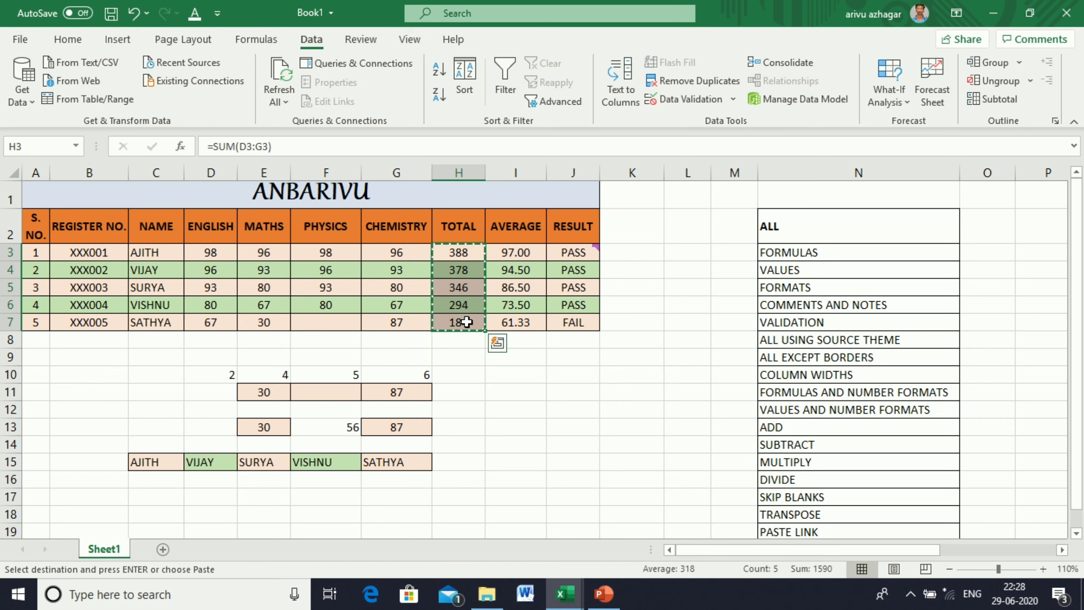
pyautogui.click(503, 359)
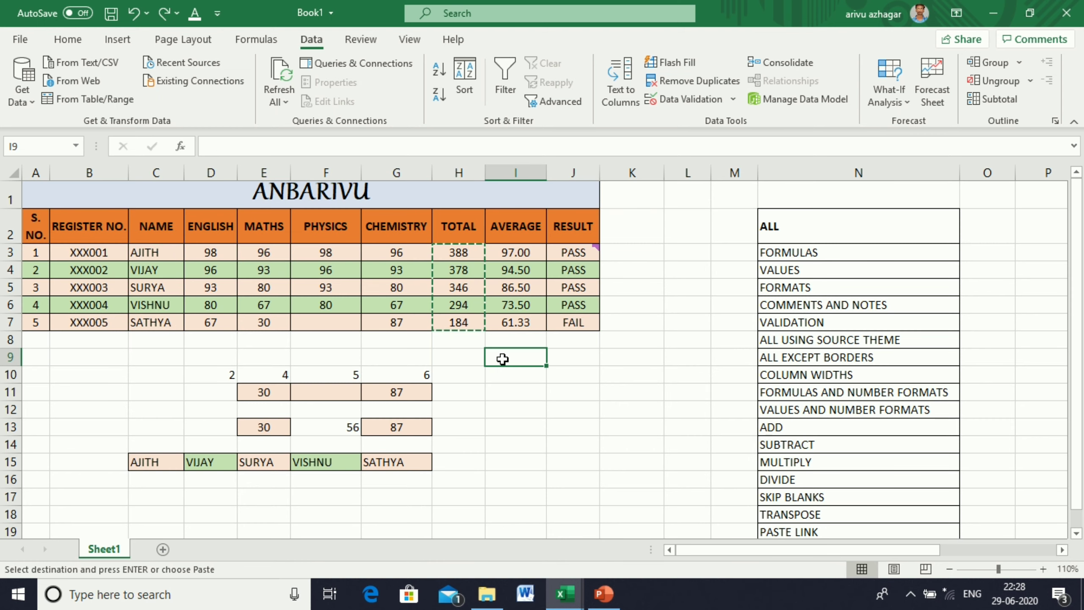
pyautogui.moveTo(455, 252); pyautogui.dragTo(470, 325)
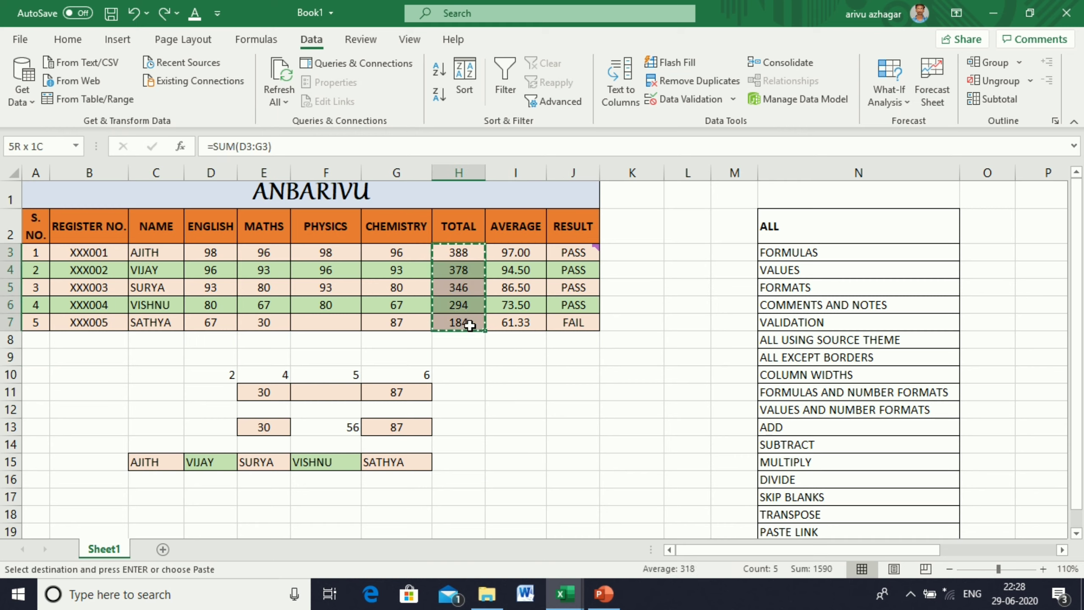
pyautogui.click(518, 357)
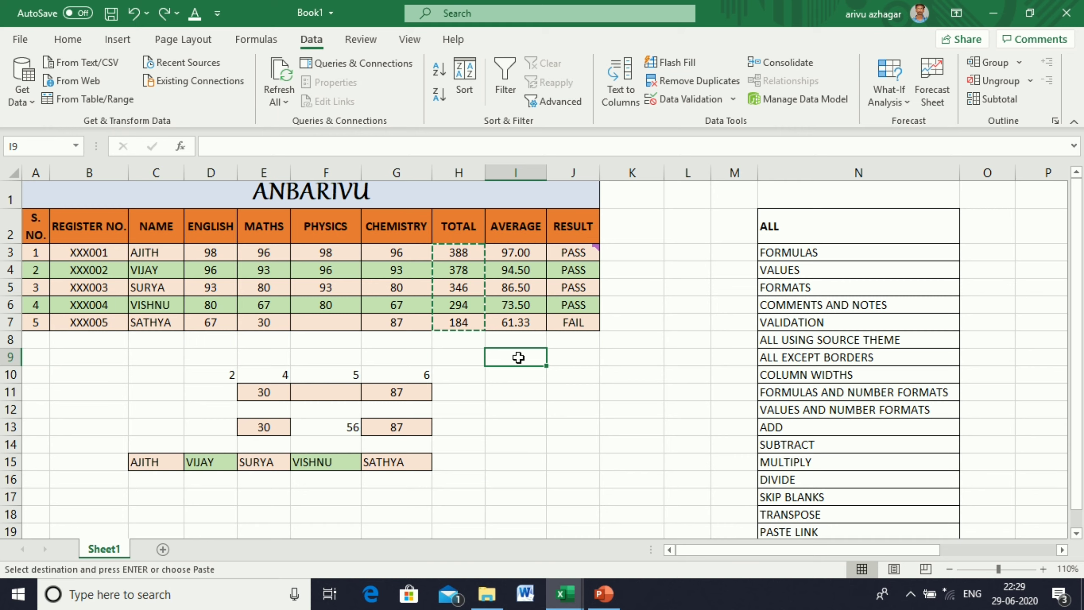
# Step: Paste Link the totals into I9:I13 (388, 378, 346, 294, 184), then select the first total to check the link
pyautogui.rightClick(518, 357)
pyautogui.click(563, 232)
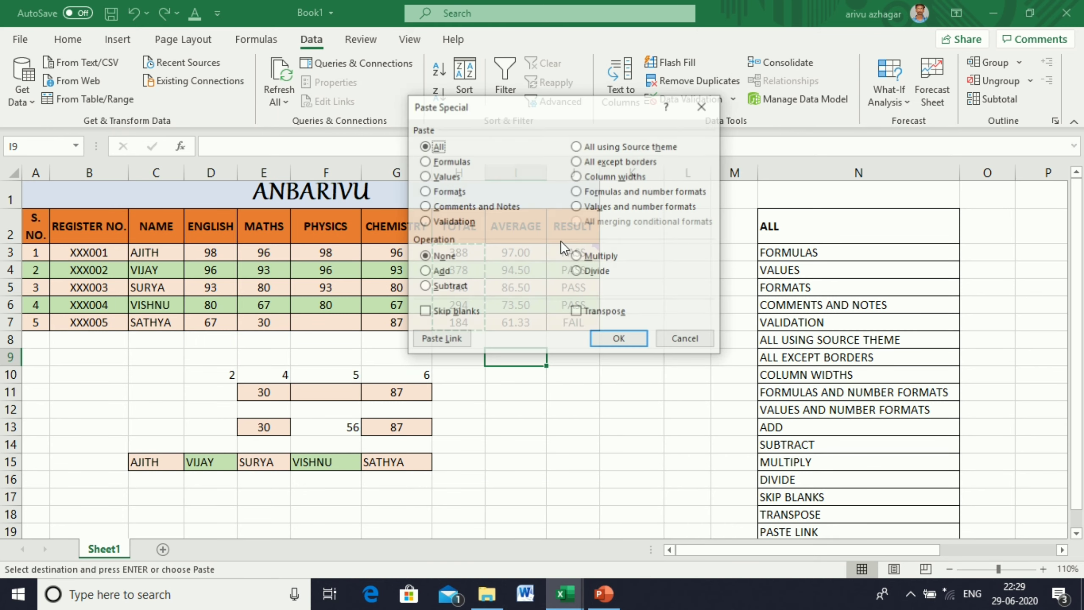
pyautogui.click(445, 340)
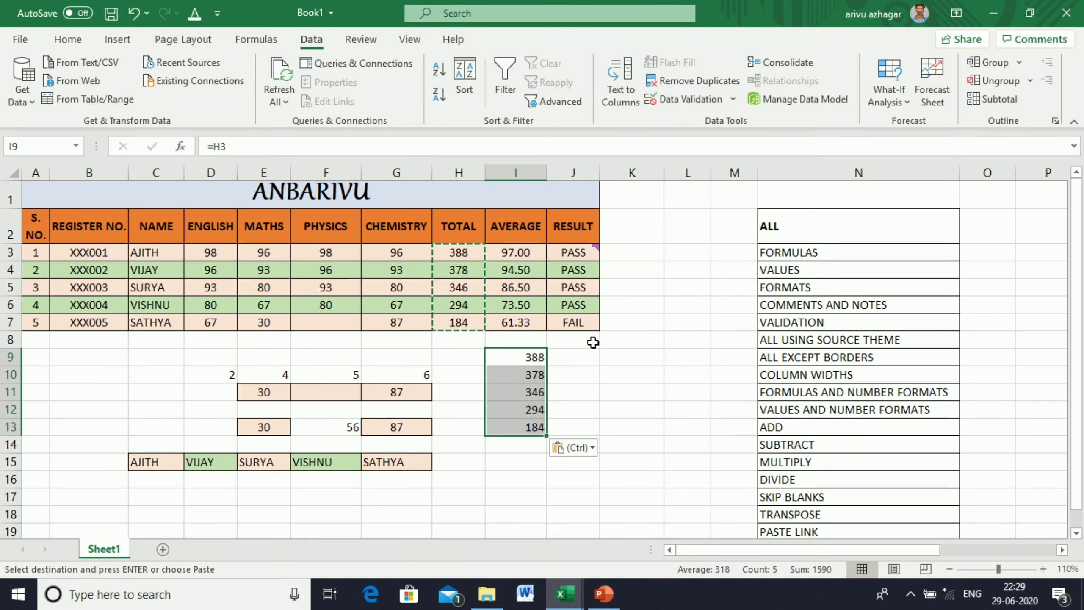
pyautogui.click(574, 375)
pyautogui.click(440, 250)
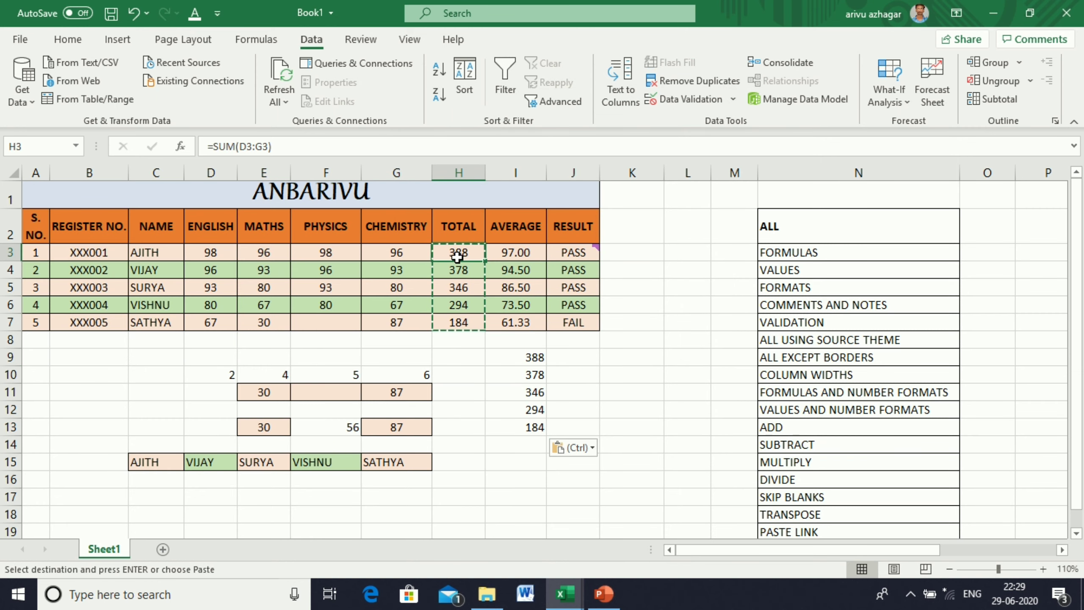